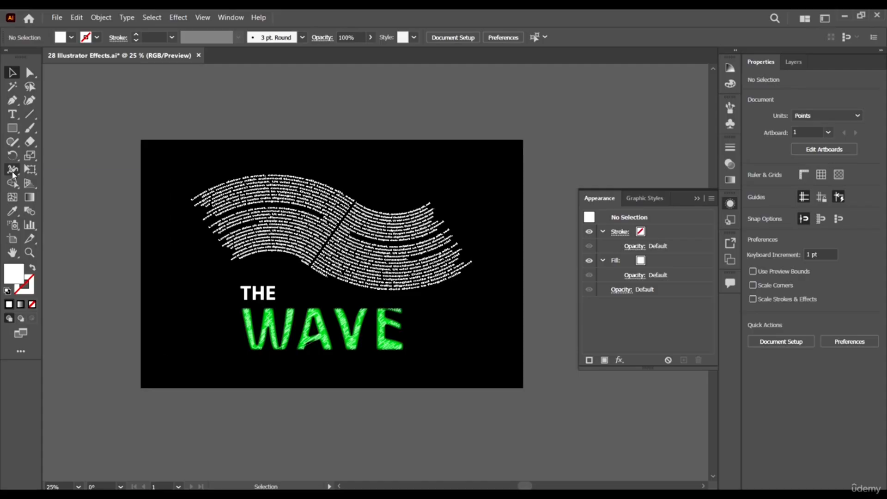
pyautogui.click(13, 170)
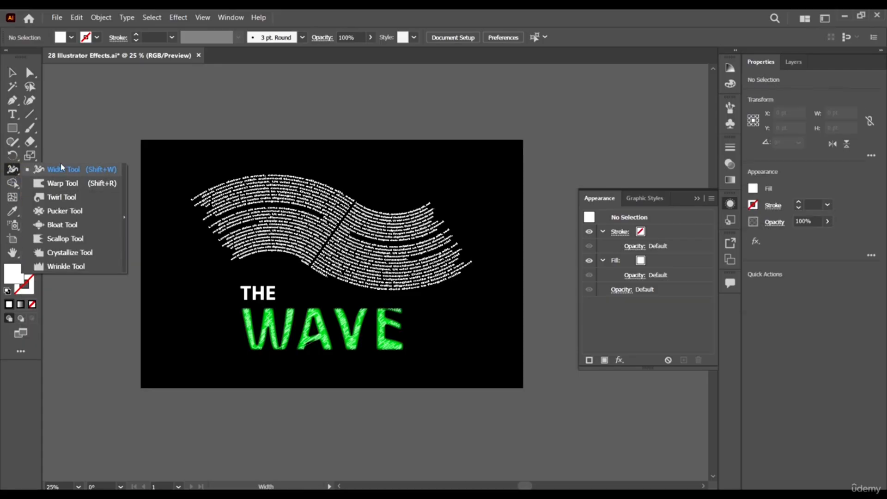
pyautogui.click(12, 171)
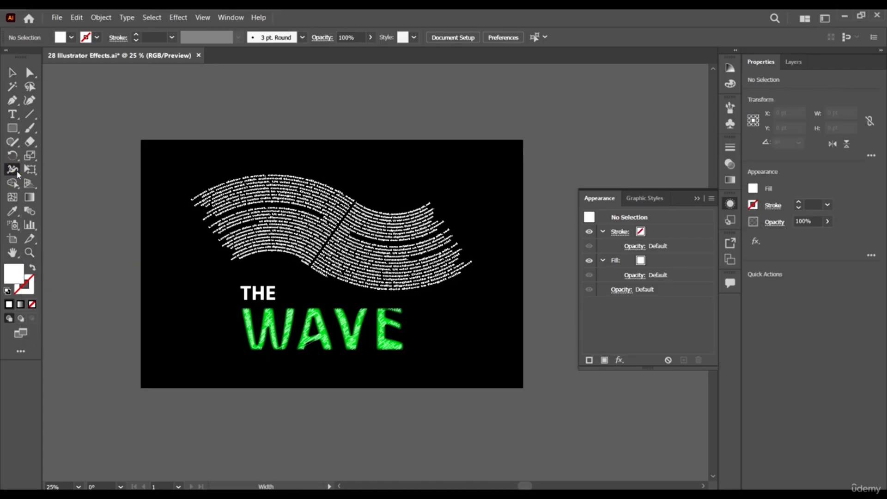
pyautogui.click(13, 171)
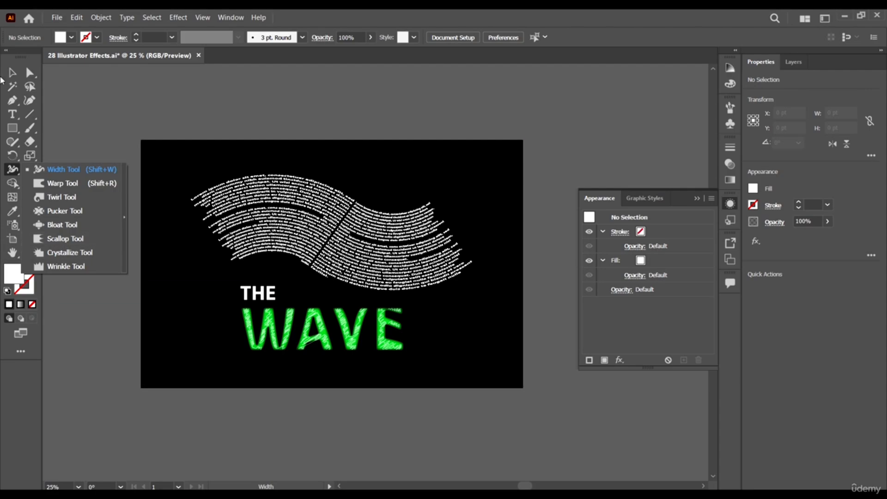
pyautogui.press('v')
# - Draw a white square about 247 pt wide on the empty canvas beside the artboard's right edge
pyautogui.scroll(2, 143, 88)
pyautogui.scroll(-3, 415, 217)
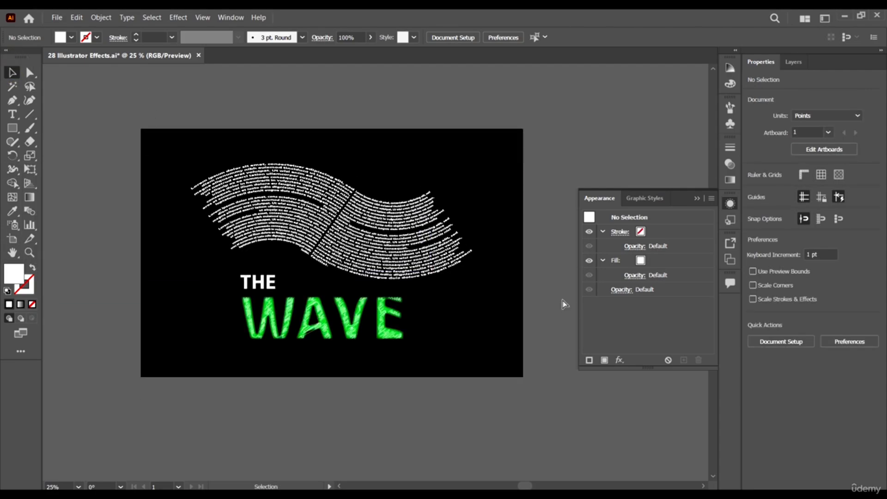
pyautogui.hscroll(4, 496, 242)
pyautogui.hscroll(2, 457, 210)
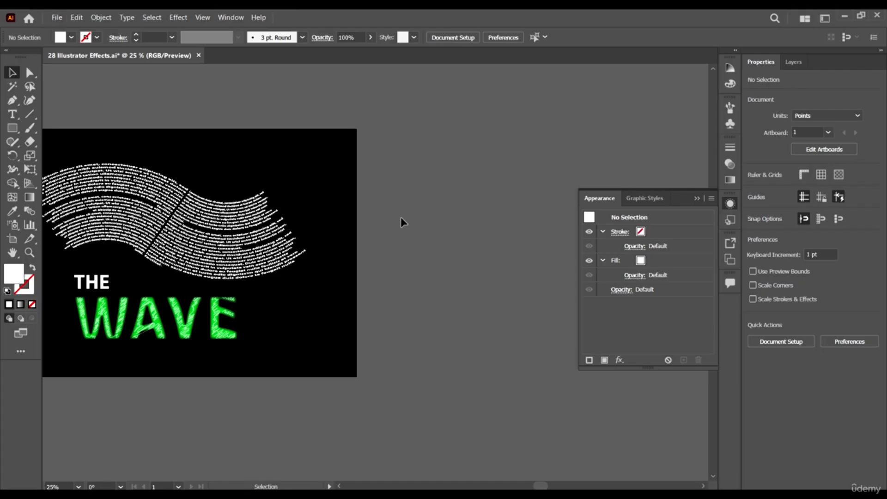
pyautogui.scroll(1, 400, 217)
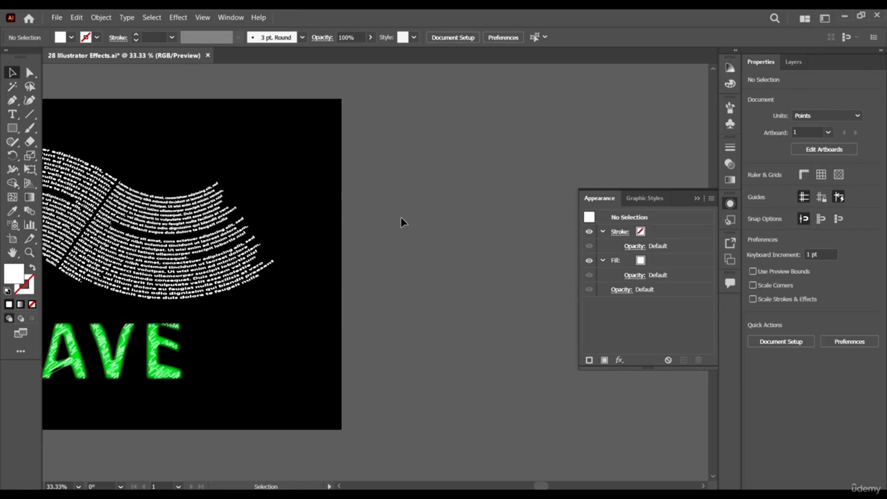
pyautogui.click(16, 133)
pyautogui.moveTo(392, 154); pyautogui.dragTo(467, 229)
pyautogui.press('v')
# - Distort the square with the Warp tool, pulling bulges out of its sides and corners and pushing a dent into its bottom edge
pyautogui.hscroll(2, 447, 173)
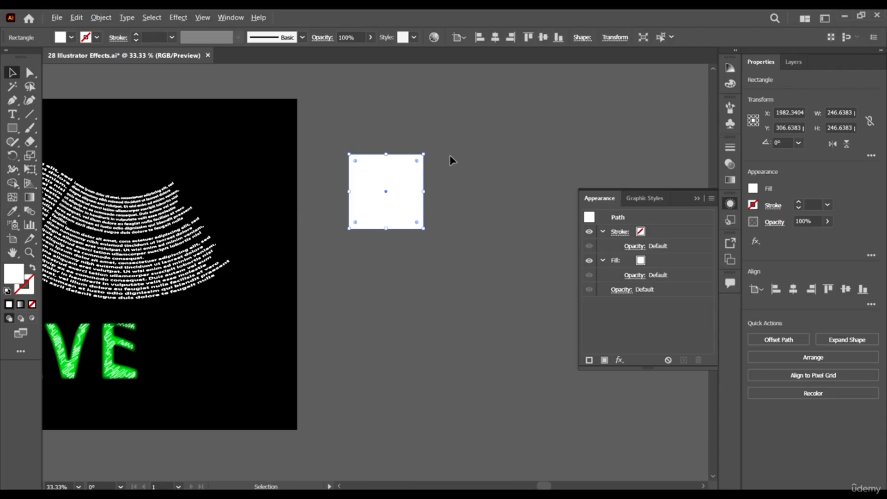
pyautogui.scroll(1, 450, 159)
pyautogui.moveTo(12, 172)
pyautogui.mouseDown()
pyautogui.moveTo(54, 193)
pyautogui.moveTo(58, 185)
pyautogui.mouseUp()
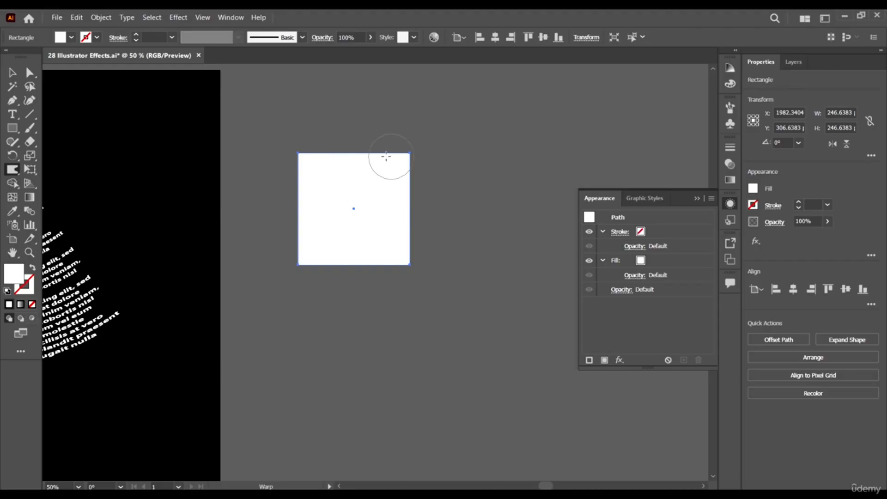
pyautogui.moveTo(383, 151); pyautogui.dragTo(389, 88)
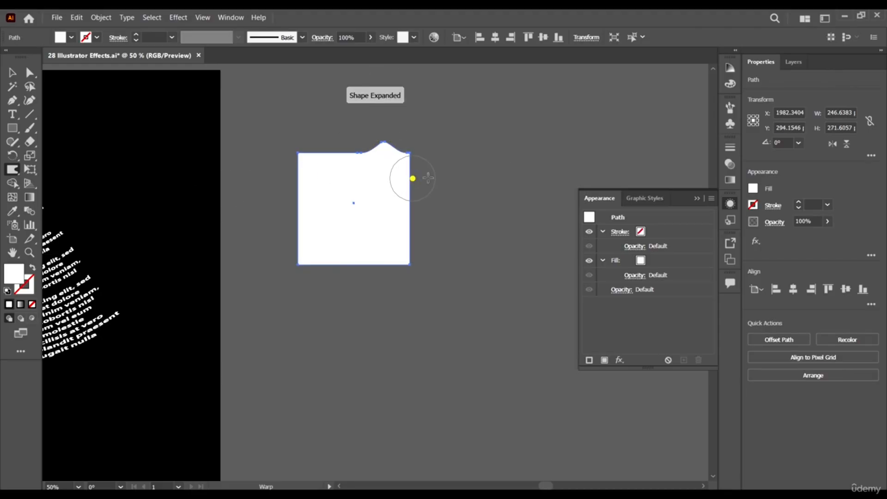
pyautogui.moveTo(412, 178); pyautogui.dragTo(427, 178)
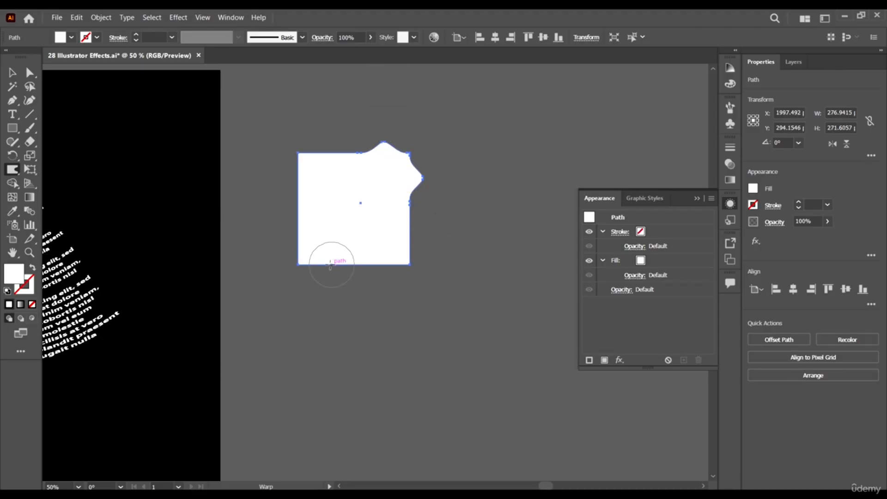
pyautogui.moveTo(320, 261); pyautogui.dragTo(321, 333)
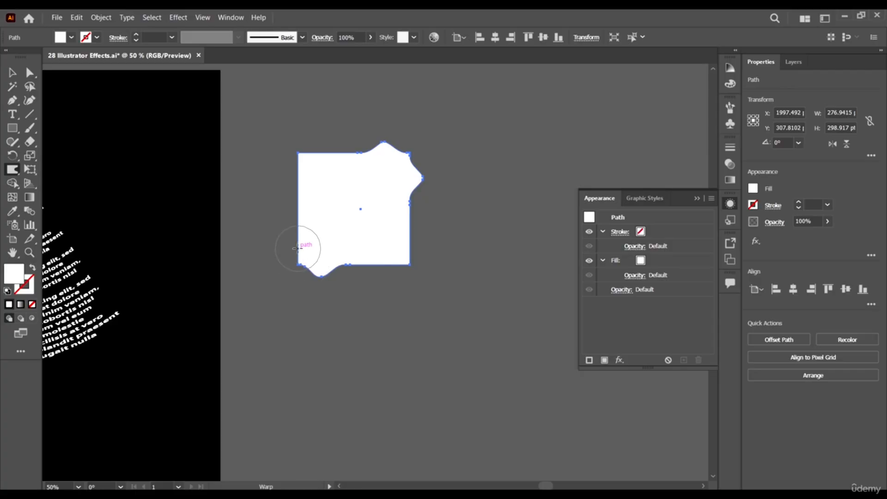
pyautogui.moveTo(297, 248); pyautogui.dragTo(151, 245)
pyautogui.moveTo(370, 265); pyautogui.dragTo(362, 131)
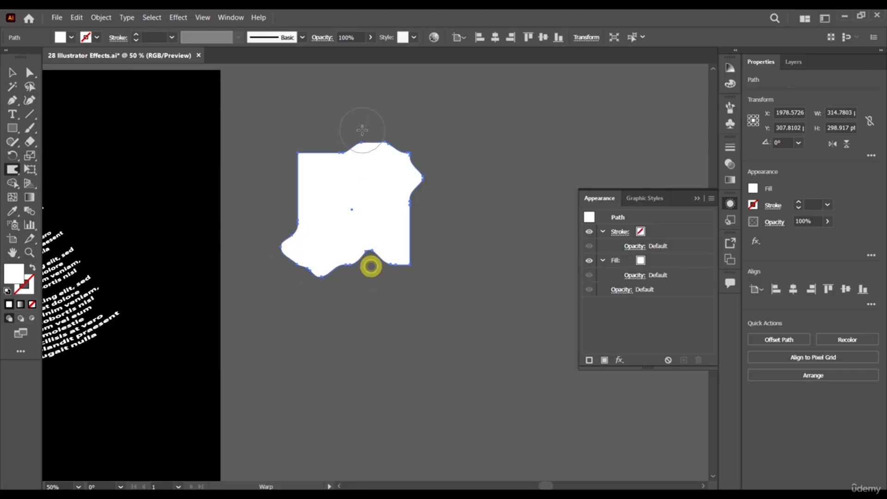
pyautogui.moveTo(296, 201)
pyautogui.mouseDown()
pyautogui.moveTo(327, 188)
pyautogui.moveTo(112, 155)
pyautogui.moveTo(297, 146)
pyautogui.moveTo(326, 74)
pyautogui.mouseUp()
pyautogui.moveTo(421, 243)
pyautogui.mouseDown()
pyautogui.moveTo(505, 262)
pyautogui.moveTo(403, 290)
pyautogui.moveTo(409, 306)
pyautogui.moveTo(406, 280)
pyautogui.mouseUp()
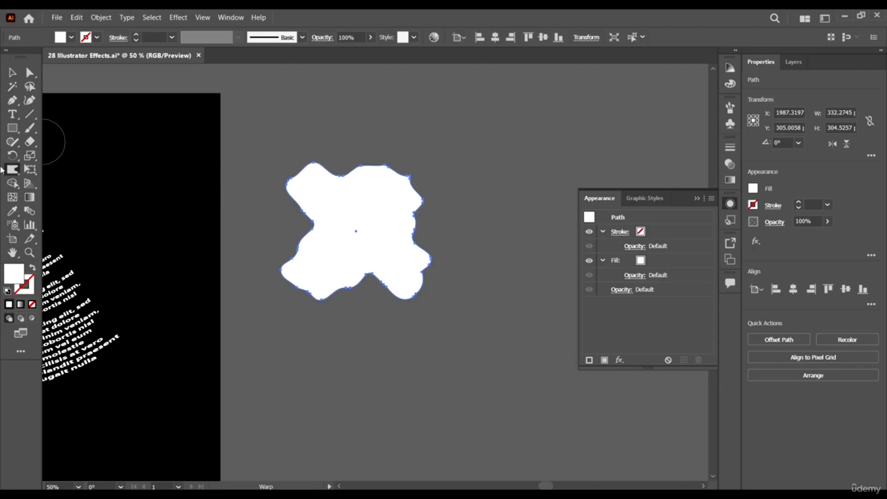
# - Set the Warp tool's brush angle to -120°
pyautogui.doubleClick(13, 170)
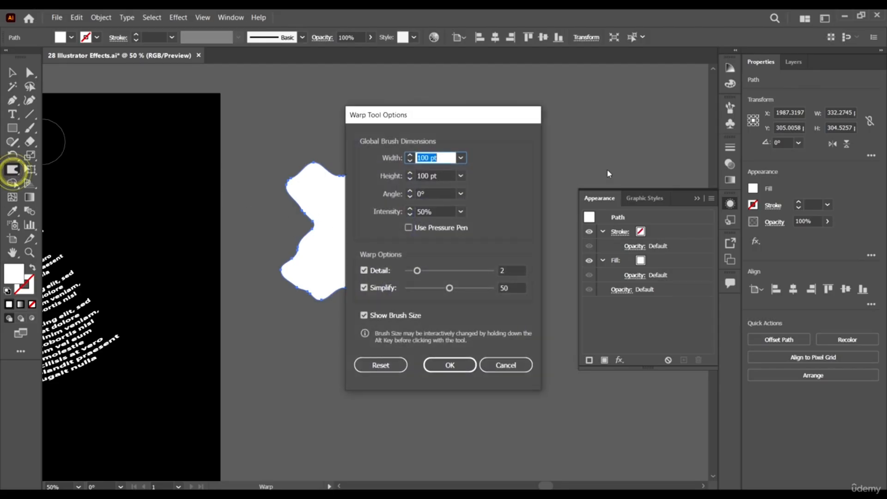
pyautogui.moveTo(454, 113); pyautogui.dragTo(598, 112)
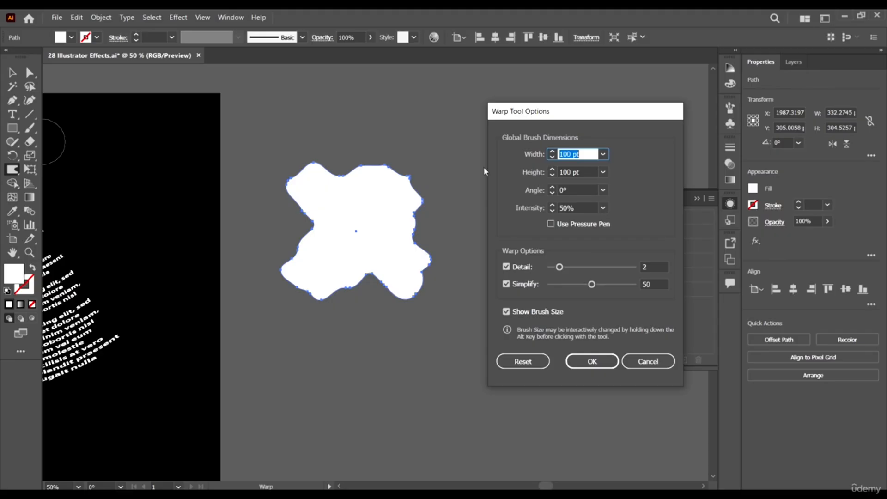
pyautogui.click(538, 192)
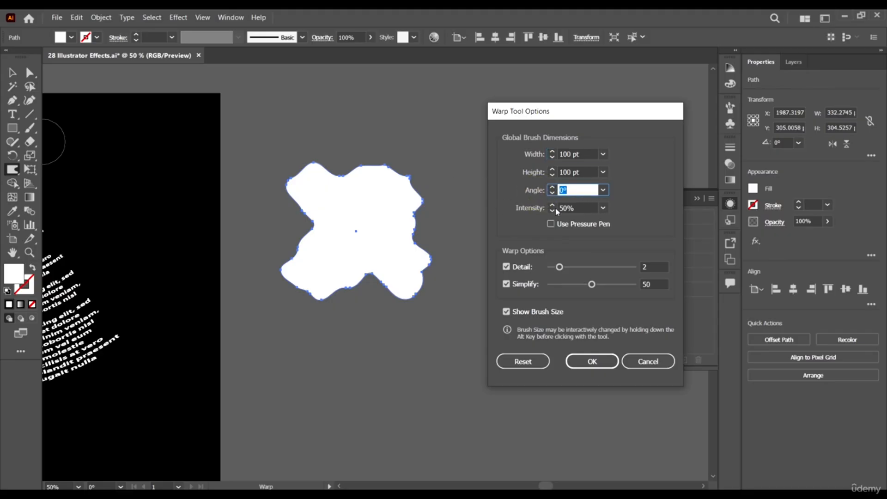
pyautogui.click(602, 190)
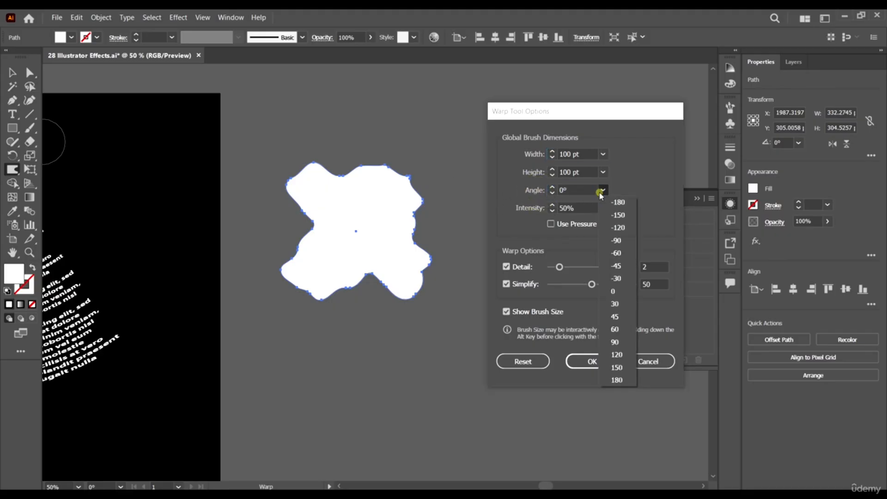
pyautogui.click(629, 226)
pyautogui.click(589, 361)
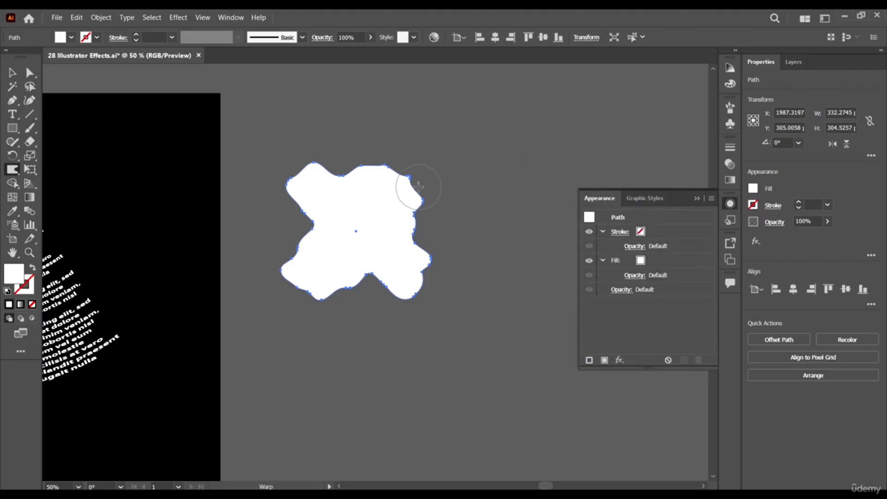
# - Warp the right side of the white shape outward in three places
pyautogui.moveTo(418, 187); pyautogui.dragTo(542, 182)
pyautogui.moveTo(415, 213); pyautogui.dragTo(583, 219)
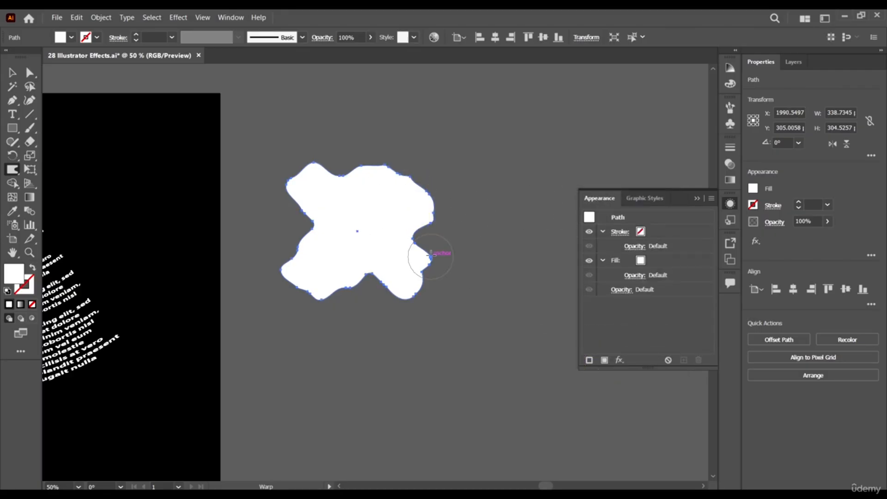
pyautogui.moveTo(430, 254); pyautogui.dragTo(463, 253)
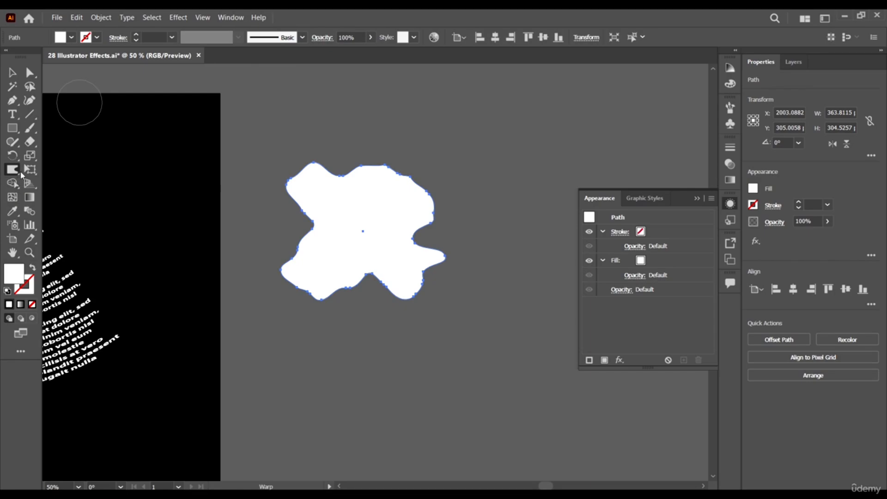
# - Set the Warp tool's Detail option to 6
pyautogui.doubleClick(12, 169)
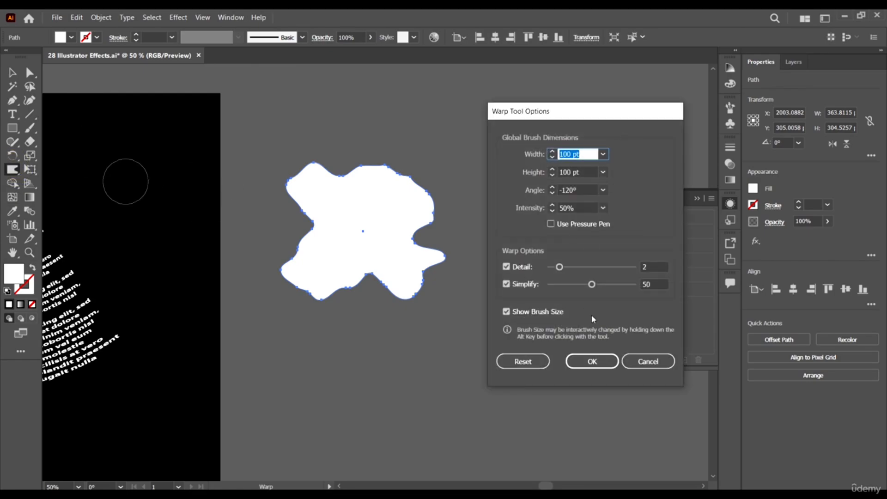
pyautogui.moveTo(574, 265); pyautogui.dragTo(595, 267)
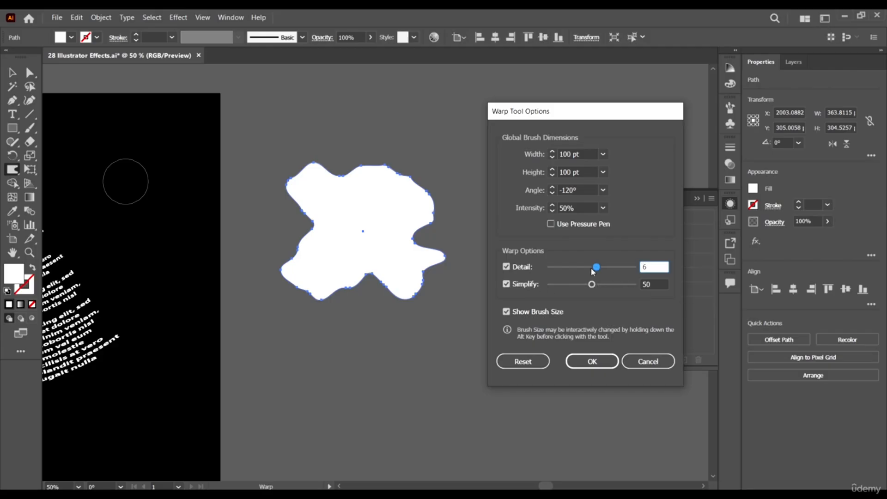
pyautogui.click(592, 361)
# - Warp the white shape's outline repeatedly all around, pushing notches inward and pulling irregular spikes and lobes outward
pyautogui.moveTo(437, 221); pyautogui.dragTo(481, 217)
pyautogui.moveTo(438, 195); pyautogui.dragTo(451, 160)
pyautogui.moveTo(396, 160); pyautogui.dragTo(392, 196)
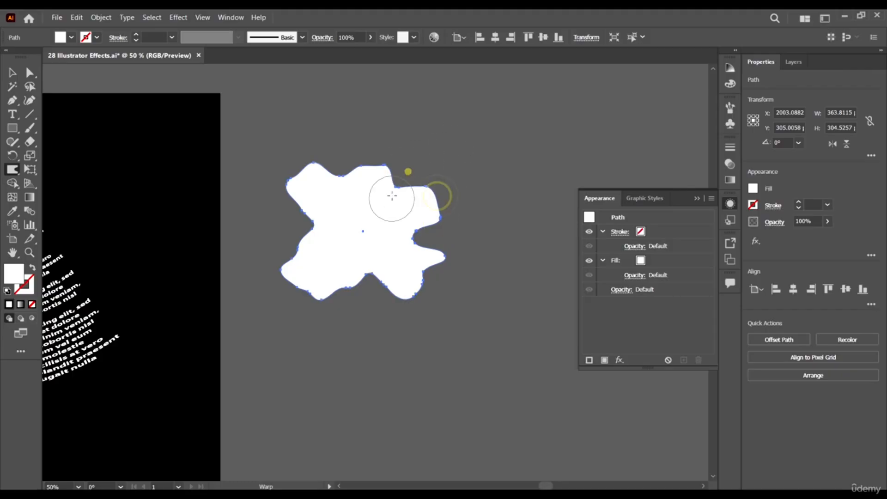
pyautogui.moveTo(334, 158); pyautogui.dragTo(321, 205)
pyautogui.moveTo(370, 253); pyautogui.dragTo(375, 297)
pyautogui.moveTo(470, 307); pyautogui.dragTo(321, 254)
pyautogui.moveTo(375, 253); pyautogui.dragTo(334, 146)
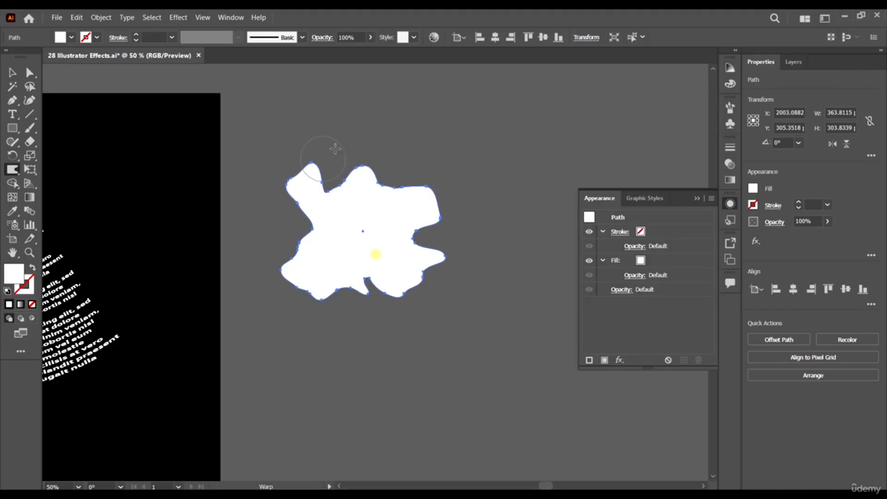
pyautogui.moveTo(303, 224)
pyautogui.mouseDown()
pyautogui.moveTo(462, 217)
pyautogui.moveTo(369, 209)
pyautogui.mouseUp()
pyautogui.moveTo(390, 171); pyautogui.dragTo(352, 205)
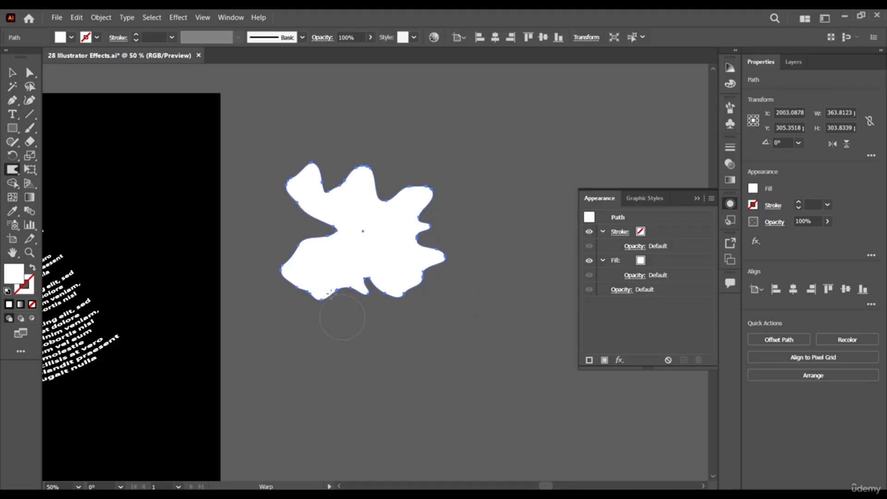
pyautogui.moveTo(339, 303); pyautogui.dragTo(341, 236)
pyautogui.moveTo(285, 271); pyautogui.dragTo(308, 263)
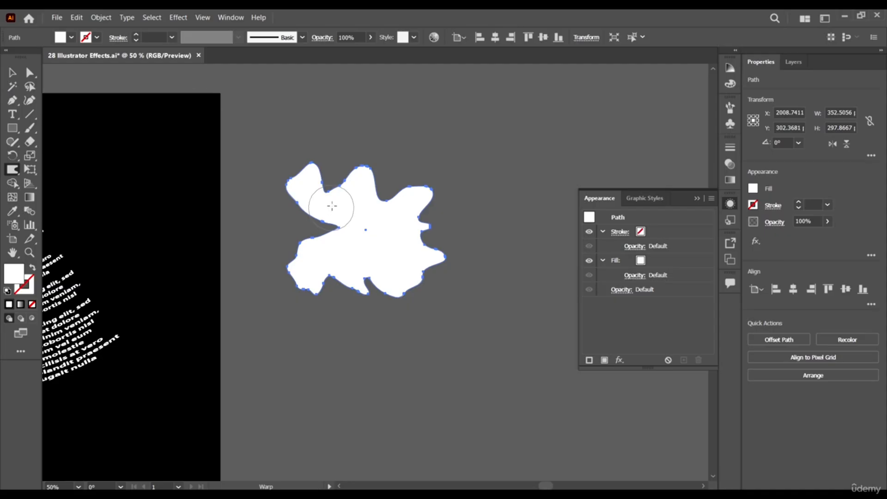
pyautogui.moveTo(297, 226)
pyautogui.mouseDown()
pyautogui.moveTo(347, 228)
pyautogui.moveTo(329, 231)
pyautogui.mouseUp()
pyautogui.moveTo(420, 238); pyautogui.dragTo(455, 181)
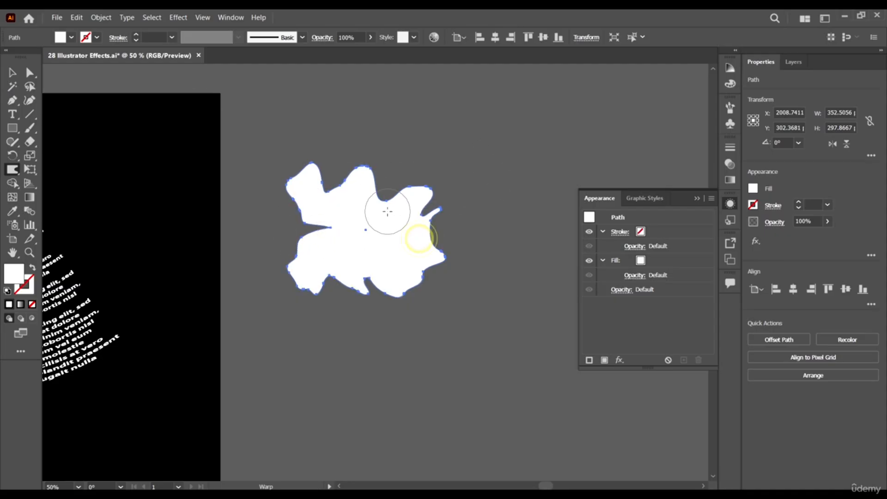
pyautogui.moveTo(388, 203); pyautogui.dragTo(400, 135)
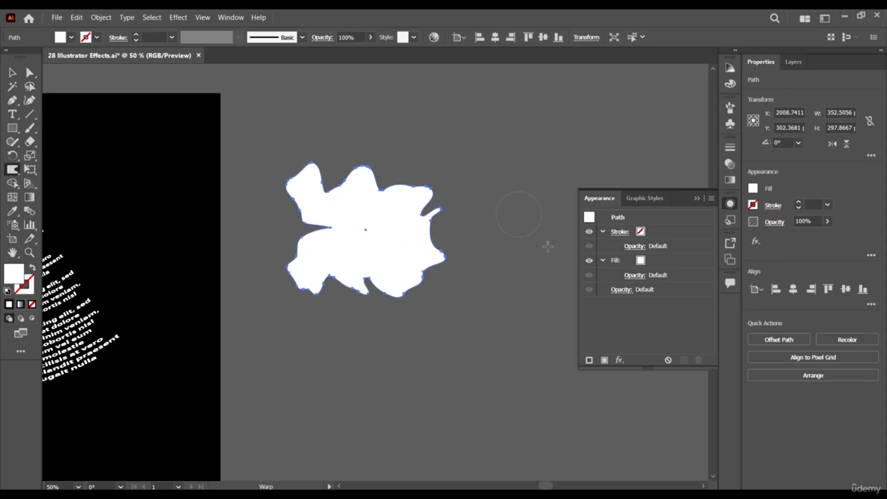
pyautogui.moveTo(421, 263); pyautogui.dragTo(447, 220)
pyautogui.moveTo(326, 208)
pyautogui.mouseDown()
pyautogui.moveTo(316, 228)
pyautogui.moveTo(279, 223)
pyautogui.mouseUp()
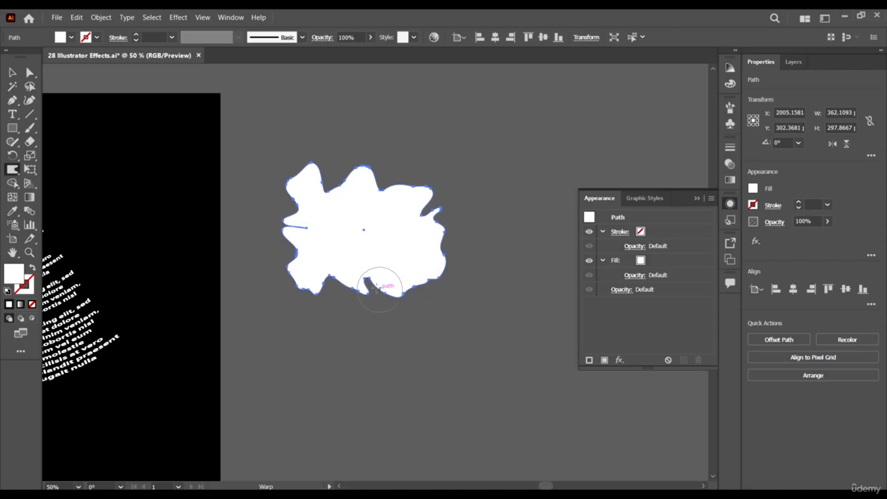
pyautogui.moveTo(363, 269); pyautogui.dragTo(410, 397)
pyautogui.moveTo(386, 301); pyautogui.dragTo(400, 215)
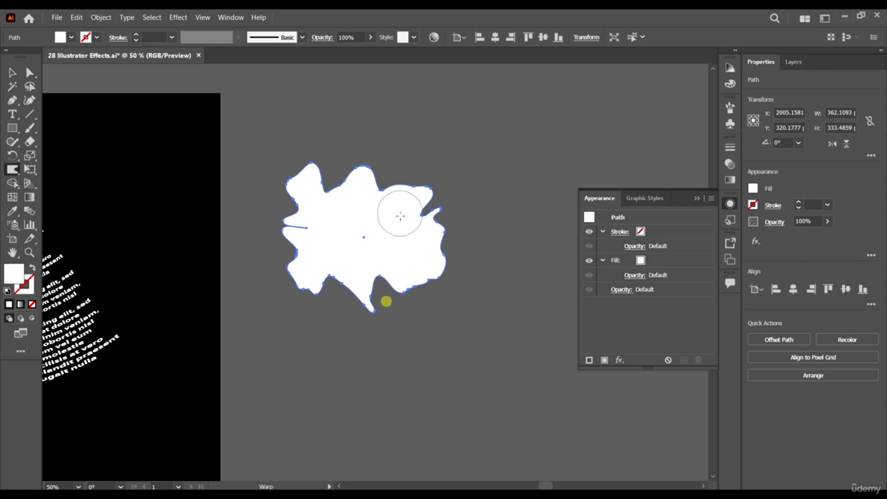
pyautogui.moveTo(362, 271); pyautogui.dragTo(404, 343)
pyautogui.moveTo(386, 281); pyautogui.dragTo(434, 306)
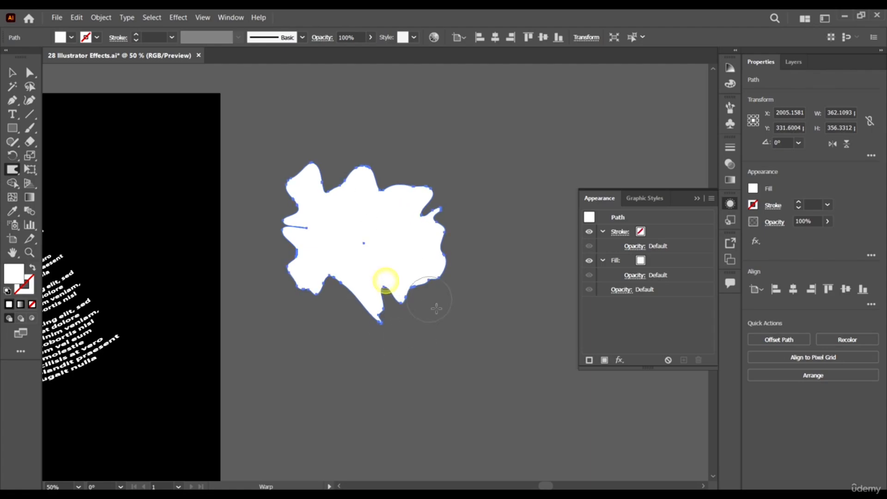
pyautogui.moveTo(403, 192); pyautogui.dragTo(425, 117)
pyautogui.moveTo(427, 155)
pyautogui.mouseDown()
pyautogui.moveTo(400, 210)
pyautogui.moveTo(522, 191)
pyautogui.mouseUp()
pyautogui.moveTo(443, 227)
pyautogui.mouseDown()
pyautogui.moveTo(522, 190)
pyautogui.moveTo(471, 231)
pyautogui.moveTo(536, 282)
pyautogui.mouseUp()
pyautogui.moveTo(425, 273)
pyautogui.mouseDown()
pyautogui.moveTo(531, 297)
pyautogui.moveTo(505, 239)
pyautogui.mouseUp()
pyautogui.moveTo(439, 241); pyautogui.dragTo(468, 241)
pyautogui.moveTo(406, 270)
pyautogui.mouseDown()
pyautogui.moveTo(335, 297)
pyautogui.moveTo(325, 343)
pyautogui.mouseUp()
pyautogui.moveTo(335, 294)
pyautogui.mouseDown()
pyautogui.moveTo(333, 279)
pyautogui.moveTo(346, 342)
pyautogui.mouseUp()
pyautogui.moveTo(376, 307)
pyautogui.mouseDown()
pyautogui.moveTo(387, 291)
pyautogui.moveTo(355, 282)
pyautogui.moveTo(531, 352)
pyautogui.mouseUp()
pyautogui.moveTo(380, 295)
pyautogui.mouseDown()
pyautogui.moveTo(450, 317)
pyautogui.moveTo(388, 254)
pyautogui.moveTo(469, 277)
pyautogui.mouseUp()
pyautogui.moveTo(392, 255)
pyautogui.mouseDown()
pyautogui.moveTo(509, 190)
pyautogui.moveTo(418, 200)
pyautogui.moveTo(352, 134)
pyautogui.mouseUp()
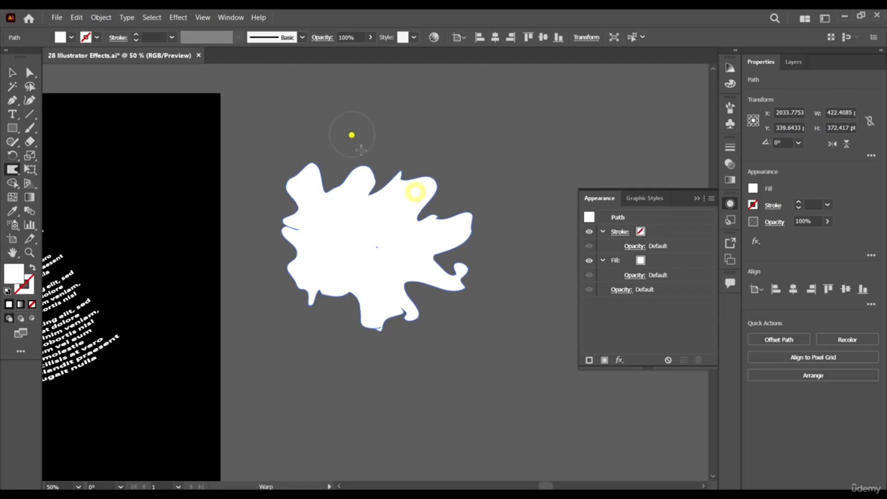
pyautogui.moveTo(391, 222); pyautogui.dragTo(647, 103)
pyautogui.moveTo(362, 190)
pyautogui.mouseDown()
pyautogui.moveTo(495, 205)
pyautogui.moveTo(503, 157)
pyautogui.mouseUp()
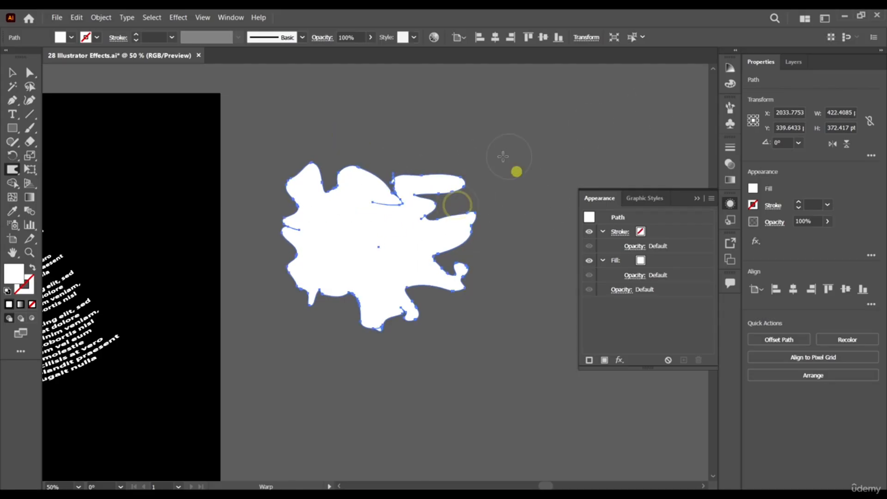
pyautogui.moveTo(437, 157); pyautogui.dragTo(277, 180)
pyautogui.moveTo(405, 177); pyautogui.dragTo(617, 121)
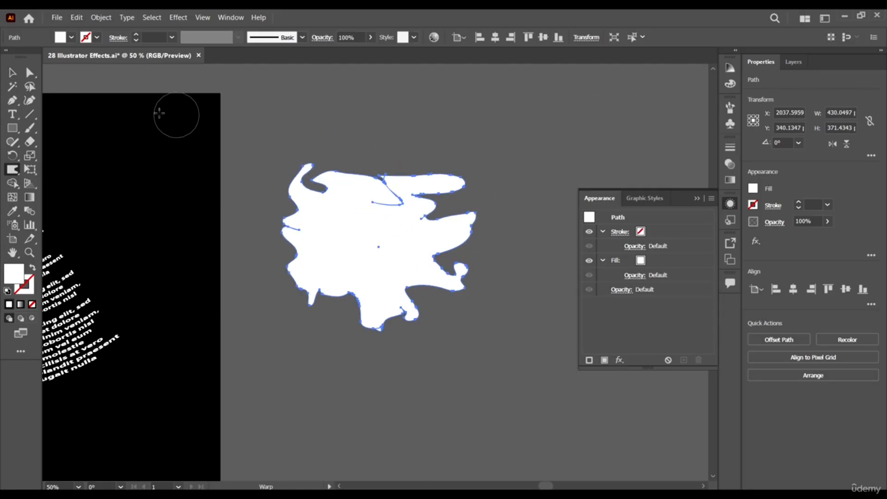
# - Delete the warped white shape beside the artboard
pyautogui.click(12, 72)
pyautogui.click(224, 97)
pyautogui.moveTo(403, 204); pyautogui.dragTo(403, 166)
pyautogui.press('Delete')
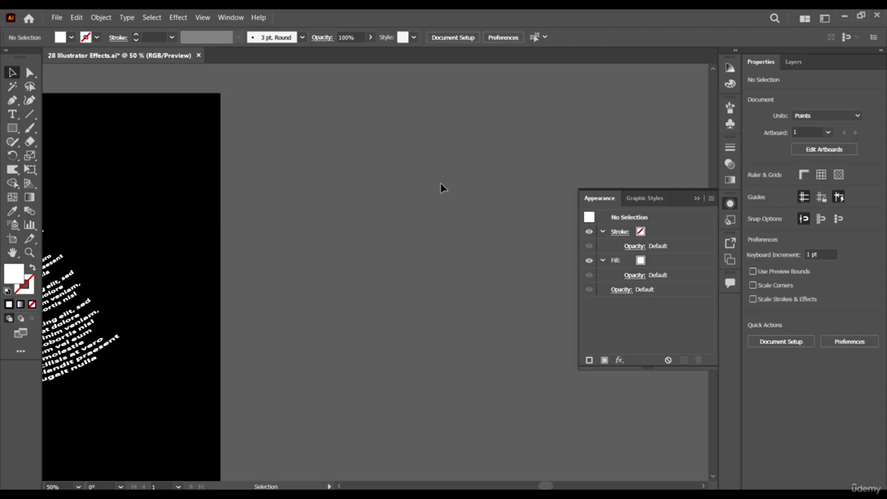
# - Draw a white square on the empty canvas beside the artboard and switch to the Twirl tool
pyautogui.click(434, 200)
pyautogui.click(13, 128)
pyautogui.moveTo(360, 139); pyautogui.dragTo(476, 257)
pyautogui.press('v')
pyautogui.click(483, 295)
pyautogui.moveTo(12, 169); pyautogui.dragTo(63, 199)
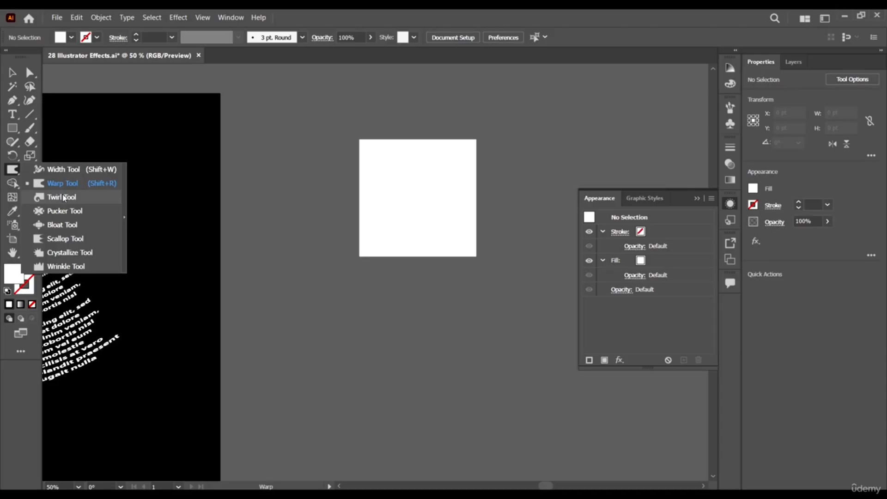
pyautogui.moveTo(63, 198); pyautogui.dragTo(63, 195)
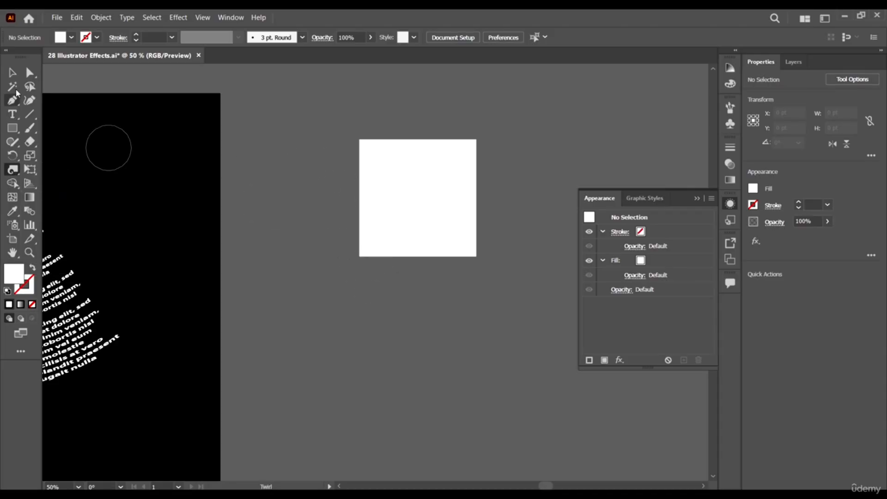
# - Draw a second, smaller square about 172 pt wide just below the white square's lower-left corner and fill it black
pyautogui.click(12, 73)
pyautogui.click(244, 237)
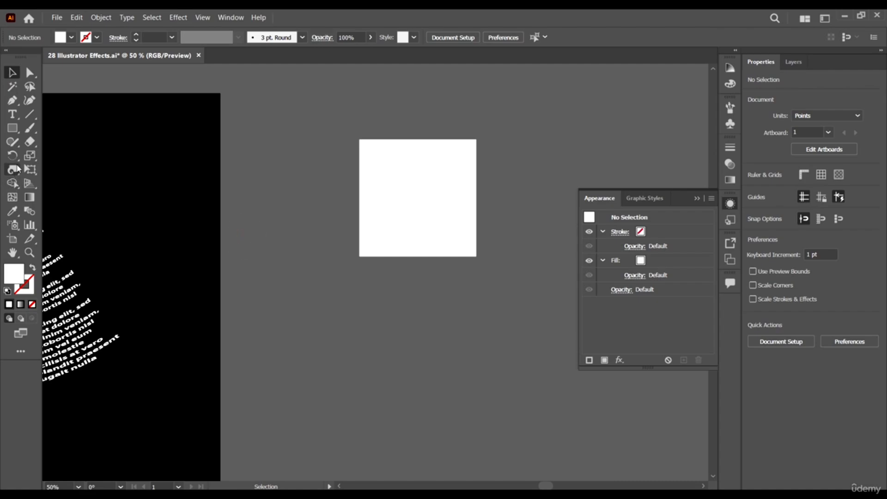
pyautogui.click(13, 128)
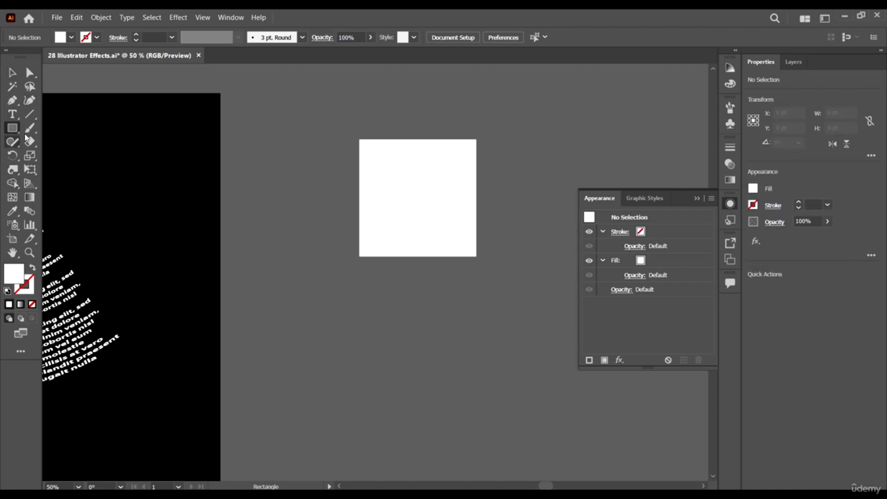
pyautogui.moveTo(280, 262); pyautogui.dragTo(358, 343)
pyautogui.press('v')
pyautogui.moveTo(327, 307)
pyautogui.mouseDown()
pyautogui.moveTo(338, 336)
pyautogui.moveTo(353, 329)
pyautogui.moveTo(356, 303)
pyautogui.mouseUp()
pyautogui.click(71, 37)
pyautogui.click(44, 59)
pyautogui.click(398, 357)
pyautogui.click(477, 297)
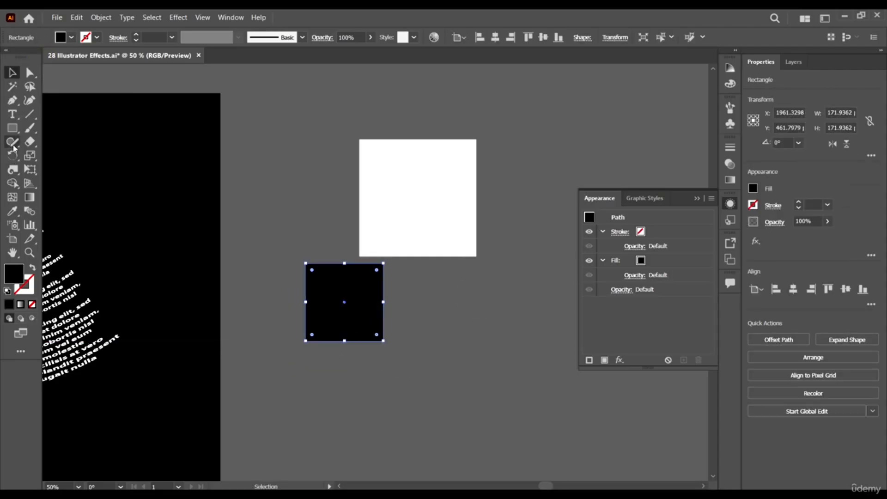
# - Twirl the spot where the white and black squares meet into a tight spiral
pyautogui.click(13, 144)
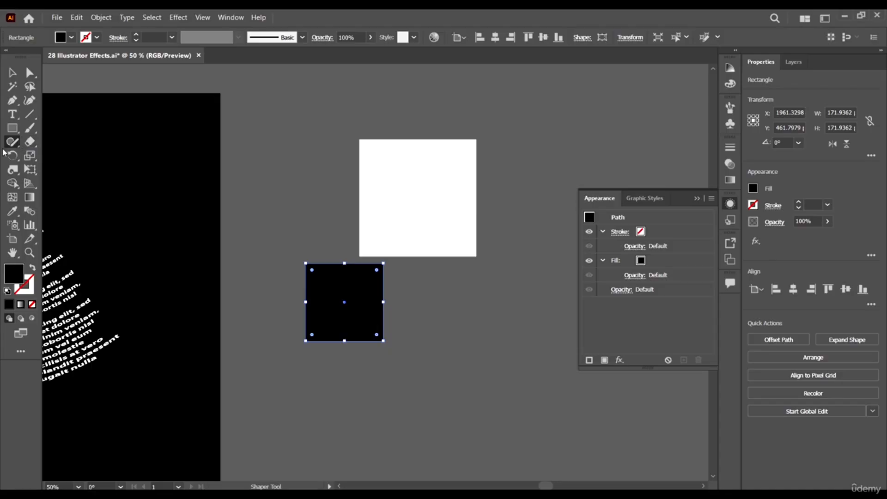
pyautogui.click(11, 173)
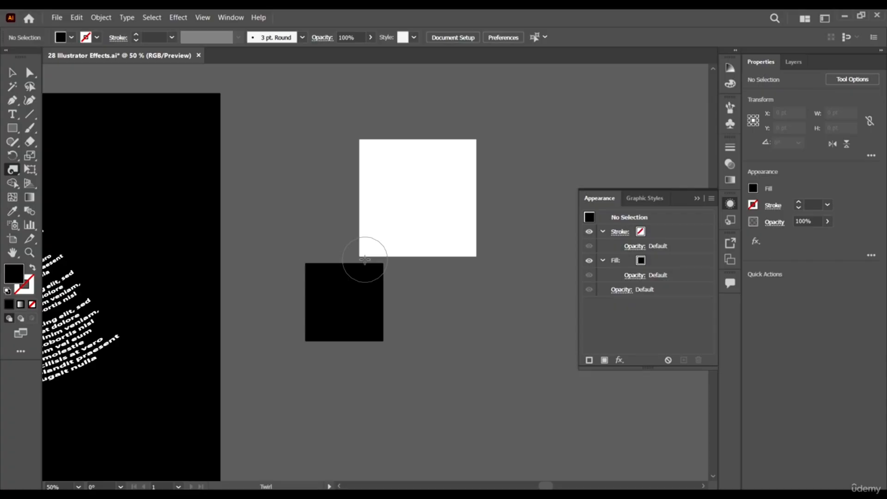
pyautogui.moveTo(365, 260); pyautogui.dragTo(365, 259)
pyautogui.click(12, 73)
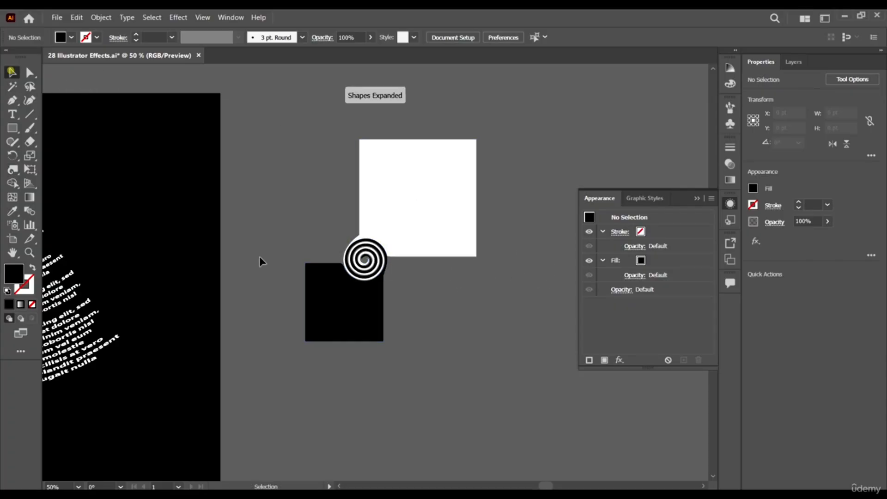
pyautogui.scroll(3, 406, 230)
pyautogui.scroll(-3, 405, 230)
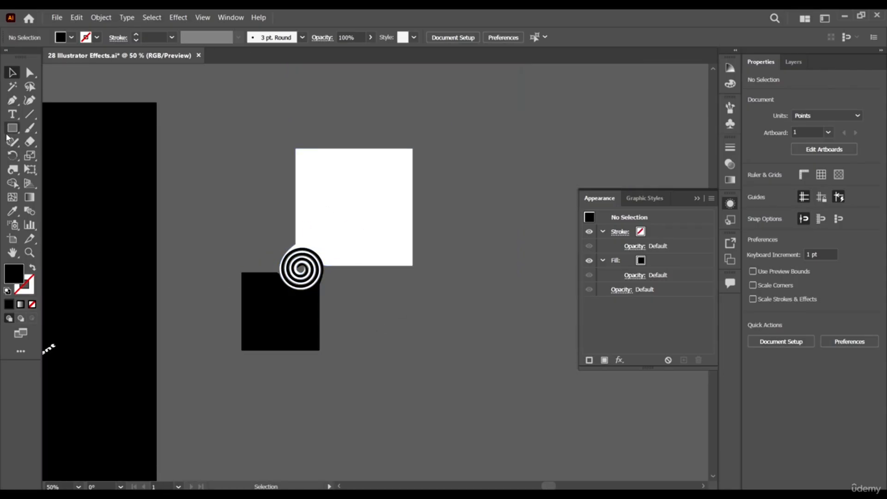
# - Reshape the Twirl brush into a tilted ellipse about 174 by 285 pt and twirl the white square's right edge with it
pyautogui.click(13, 170)
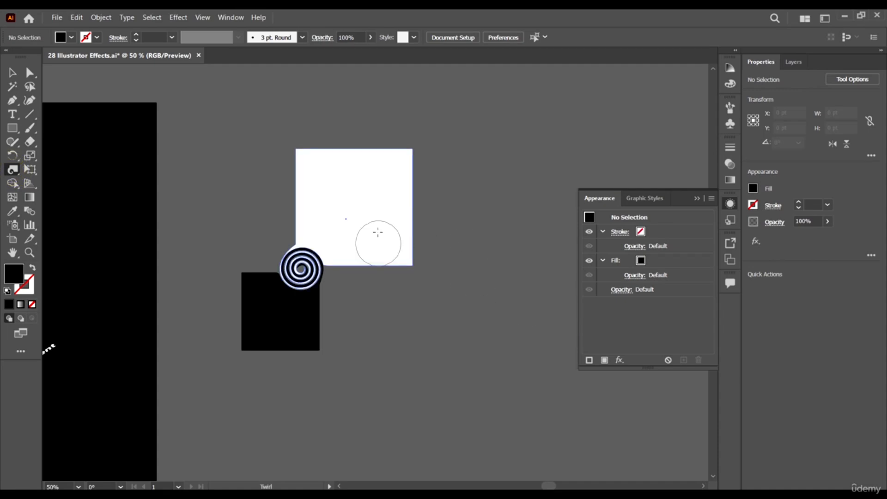
pyautogui.scroll(2, 406, 125)
pyautogui.scroll(-1, 448, 196)
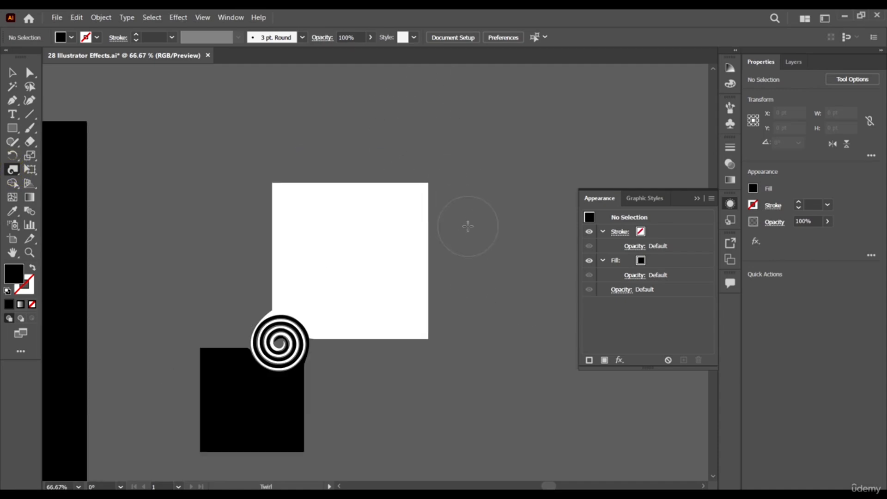
pyautogui.moveTo(466, 220)
pyautogui.mouseDown()
pyautogui.moveTo(514, 218)
pyautogui.moveTo(529, 207)
pyautogui.mouseUp()
pyautogui.moveTo(478, 230)
pyautogui.mouseDown()
pyautogui.moveTo(556, 204)
pyautogui.moveTo(533, 218)
pyautogui.moveTo(578, 260)
pyautogui.mouseUp()
pyautogui.moveTo(506, 283)
pyautogui.mouseDown()
pyautogui.moveTo(415, 192)
pyautogui.moveTo(496, 280)
pyautogui.moveTo(485, 134)
pyautogui.moveTo(482, 182)
pyautogui.moveTo(447, 249)
pyautogui.moveTo(459, 184)
pyautogui.moveTo(471, 190)
pyautogui.moveTo(489, 169)
pyautogui.mouseUp()
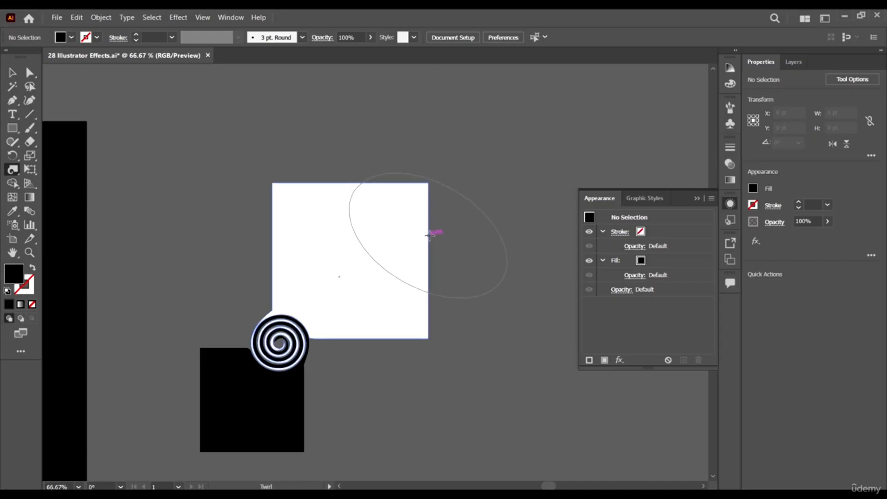
pyautogui.moveTo(428, 234); pyautogui.dragTo(428, 234)
pyautogui.press('v')
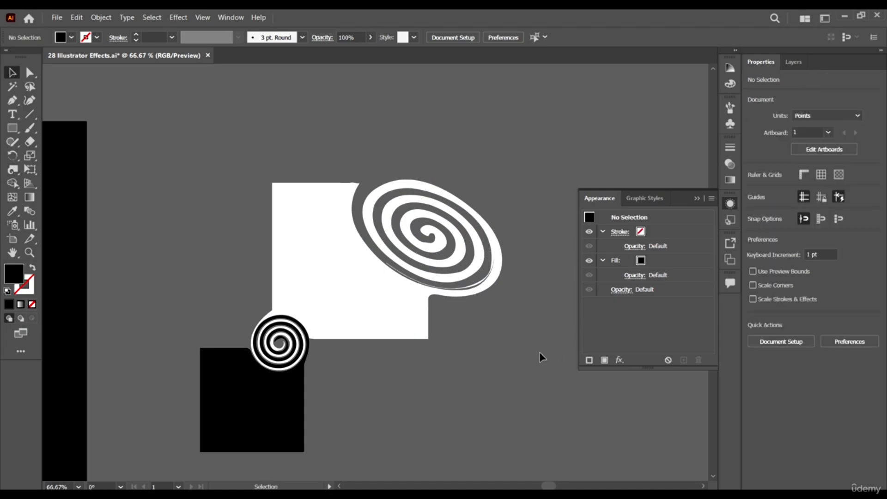
pyautogui.click(536, 352)
pyautogui.scroll(-2, 351, 251)
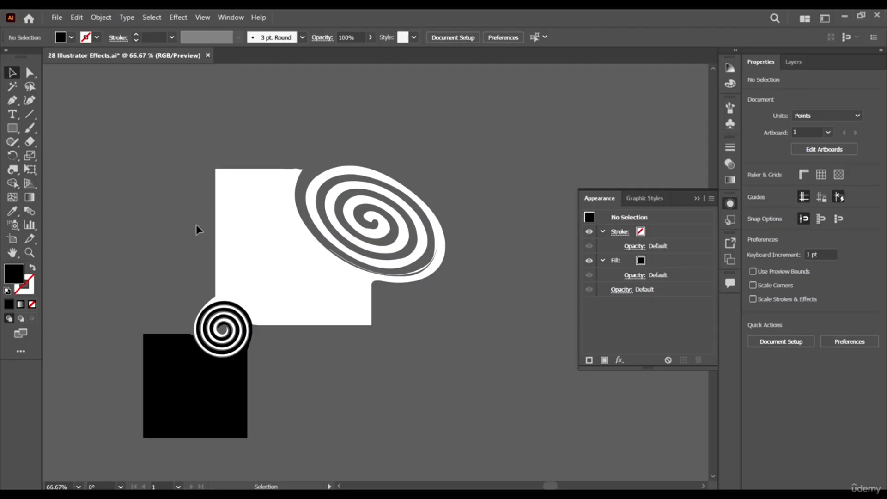
# - Set the Twirl tool's brush to 100 pt width, 100 pt height and a 0° angle
pyautogui.doubleClick(11, 169)
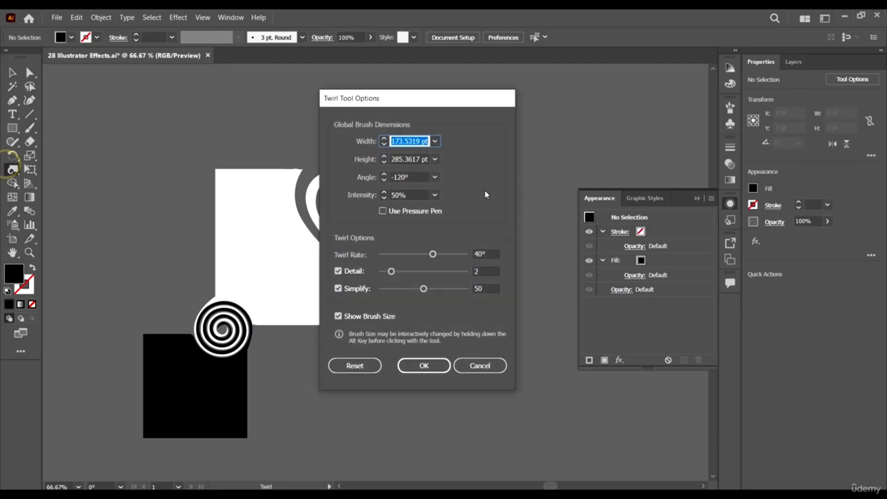
pyautogui.moveTo(523, 98); pyautogui.dragTo(542, 86)
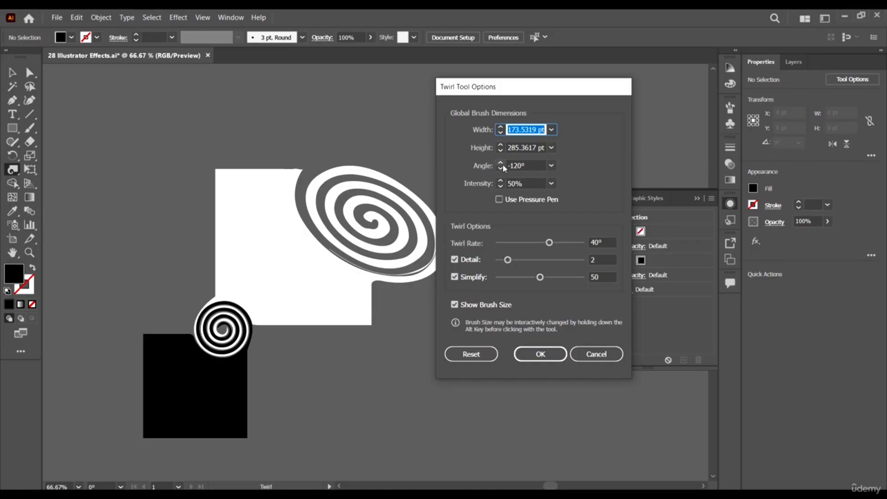
pyautogui.click(551, 166)
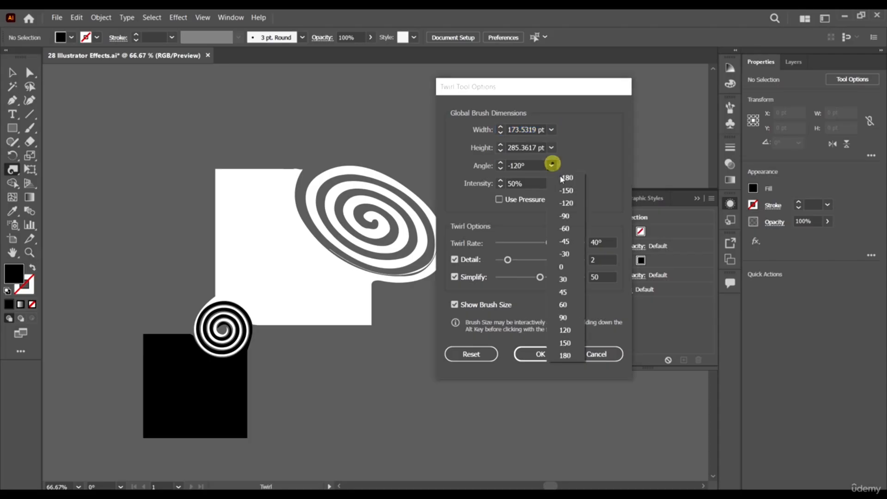
pyautogui.click(576, 267)
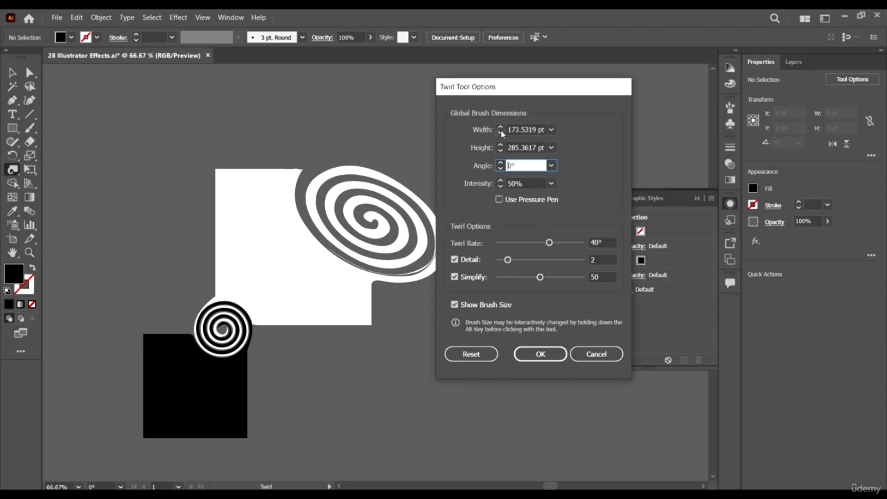
pyautogui.click(536, 130)
pyautogui.click(551, 129)
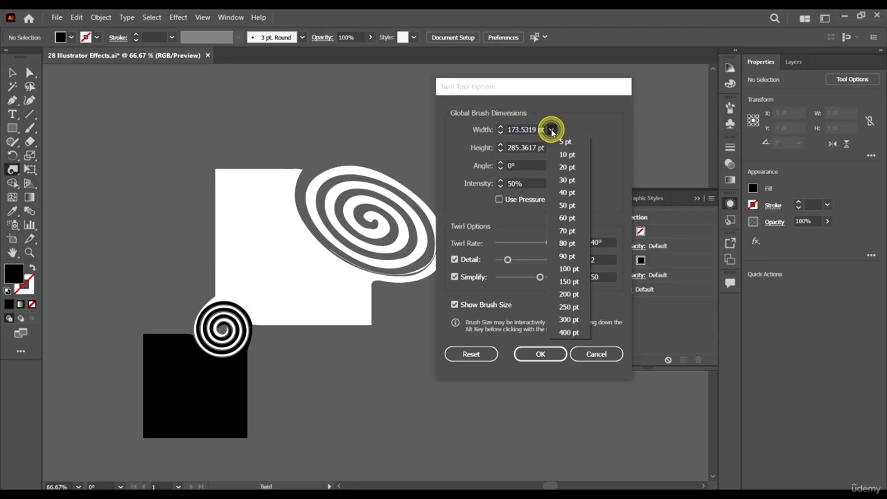
pyautogui.click(569, 268)
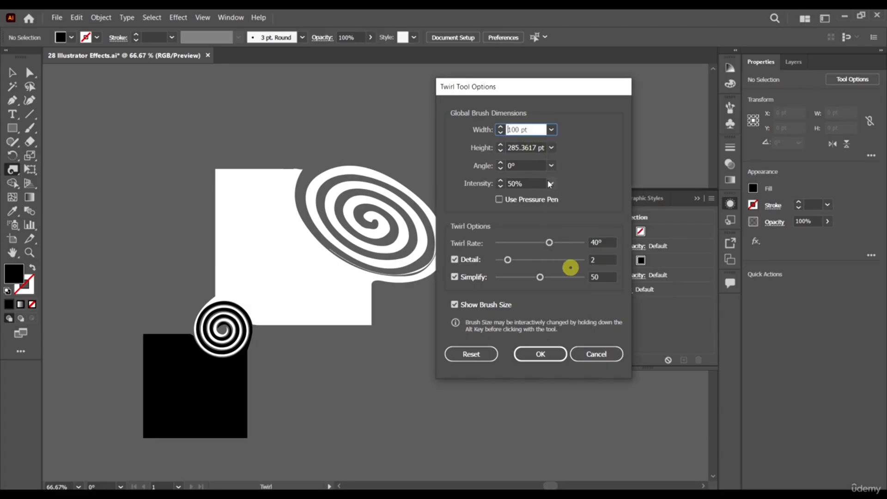
pyautogui.click(552, 147)
pyautogui.click(551, 147)
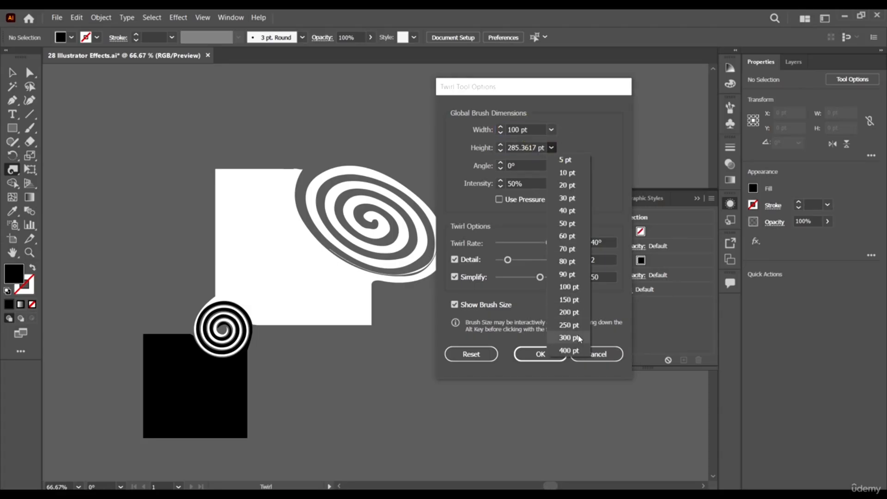
pyautogui.click(569, 287)
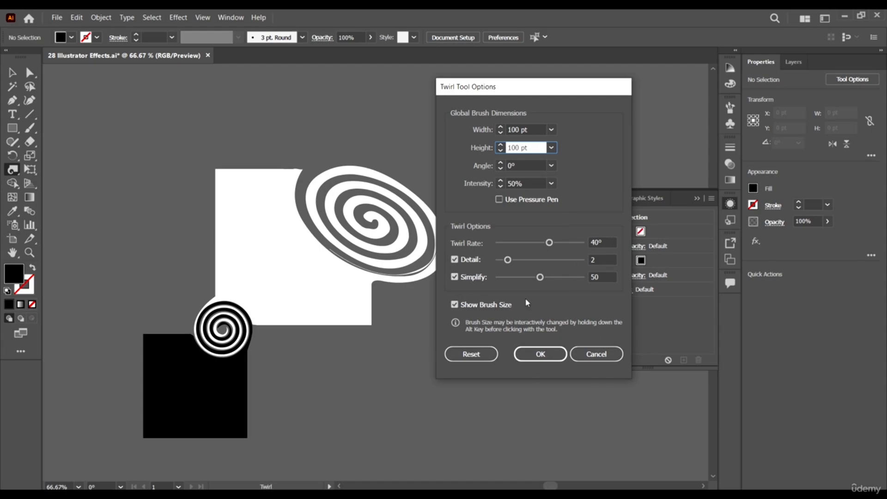
pyautogui.click(538, 353)
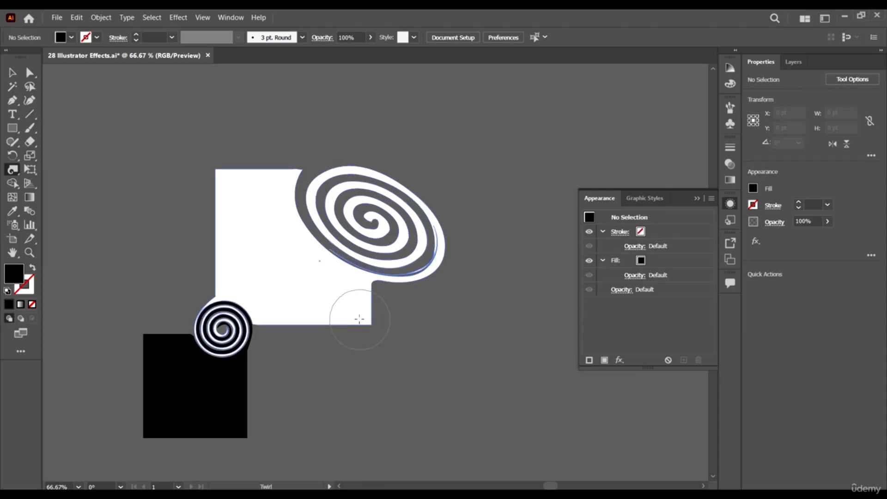
# - Twirl small spirals into the white shape's lower-right and upper-left corners, left edge, bottom edge and below the large spiral
pyautogui.moveTo(371, 323); pyautogui.dragTo(370, 324)
pyautogui.moveTo(416, 299); pyautogui.dragTo(416, 299)
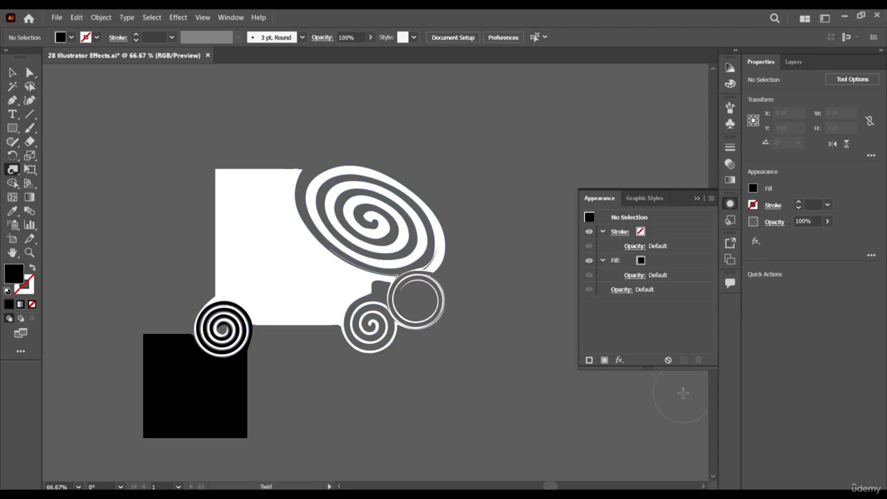
pyautogui.moveTo(223, 164); pyautogui.dragTo(223, 164)
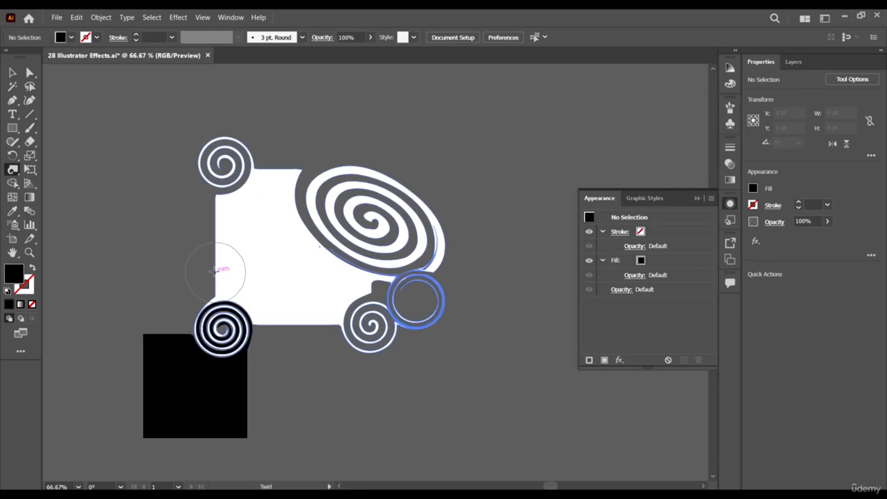
pyautogui.moveTo(209, 268); pyautogui.dragTo(209, 268)
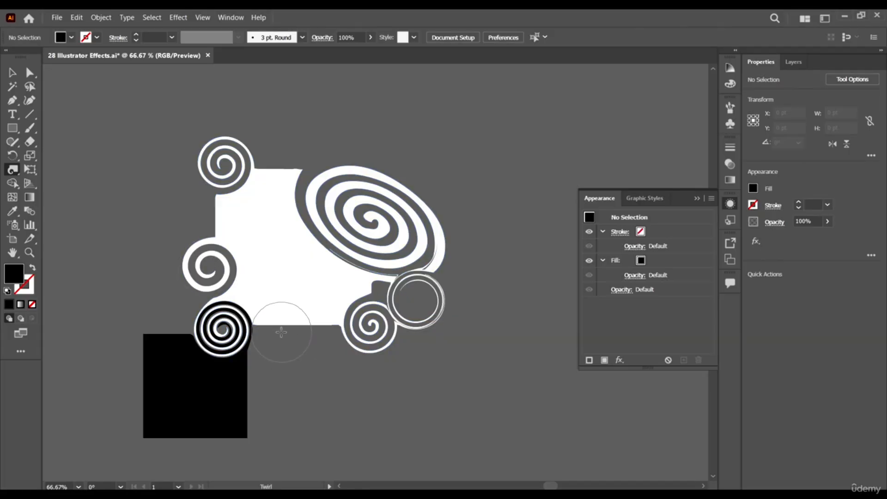
pyautogui.moveTo(281, 332); pyautogui.dragTo(281, 332)
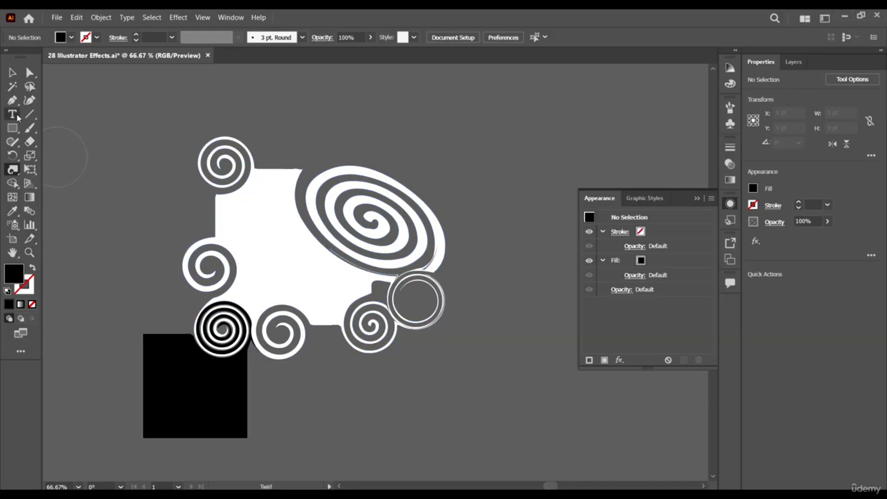
pyautogui.click(12, 73)
pyautogui.click(440, 142)
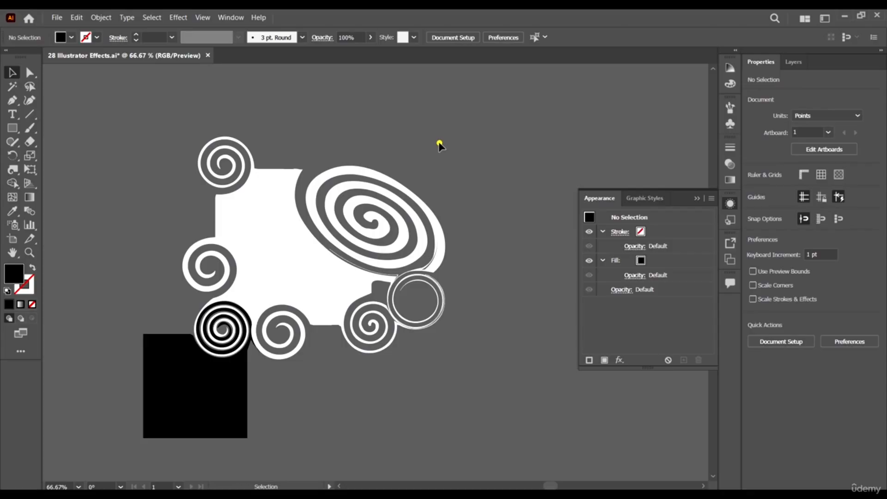
# - Draw a black square about 262 pt wide to the right of the twirled shapes
pyautogui.click(12, 128)
pyautogui.scroll(-2, 320, 170)
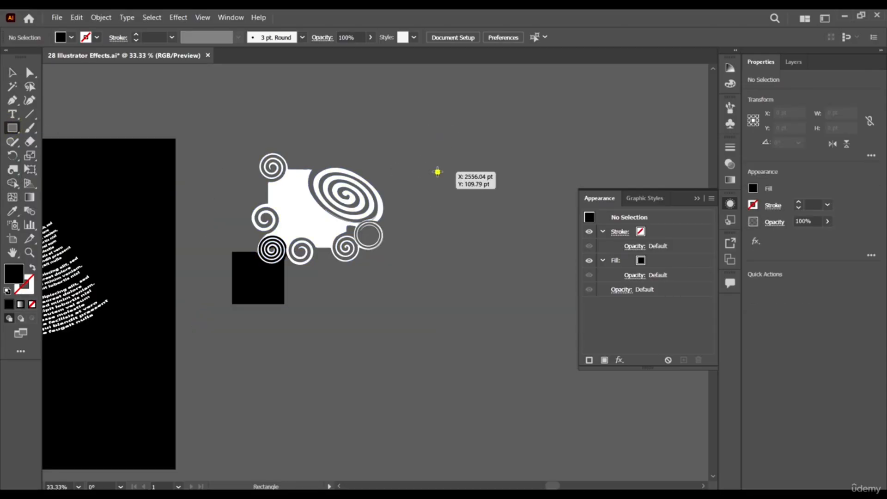
pyautogui.moveTo(437, 172); pyautogui.dragTo(516, 250)
pyautogui.scroll(2, 528, 195)
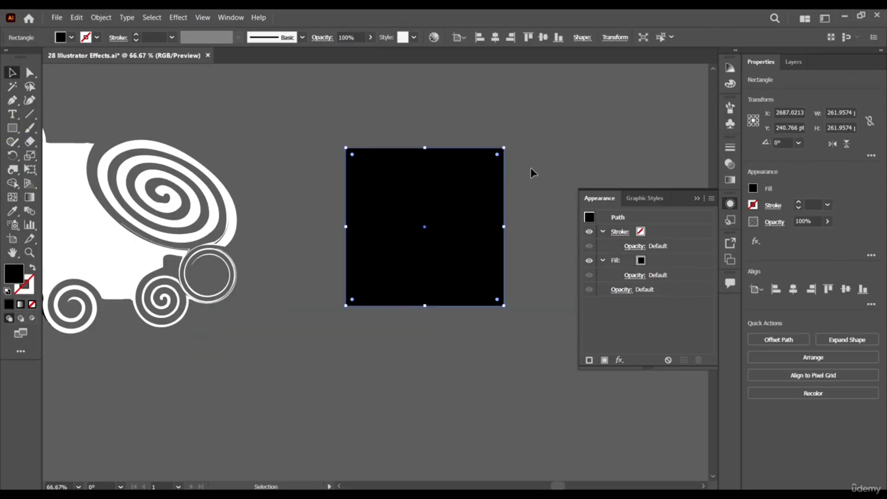
# - Round the new black square's upper-right and lower-left corners fully to form a leaf shape
pyautogui.click(30, 72)
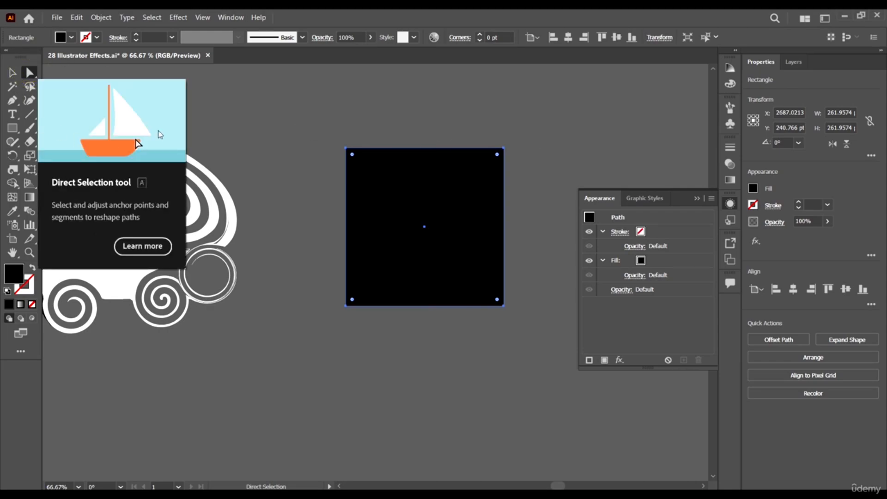
pyautogui.moveTo(479, 128); pyautogui.dragTo(311, 270)
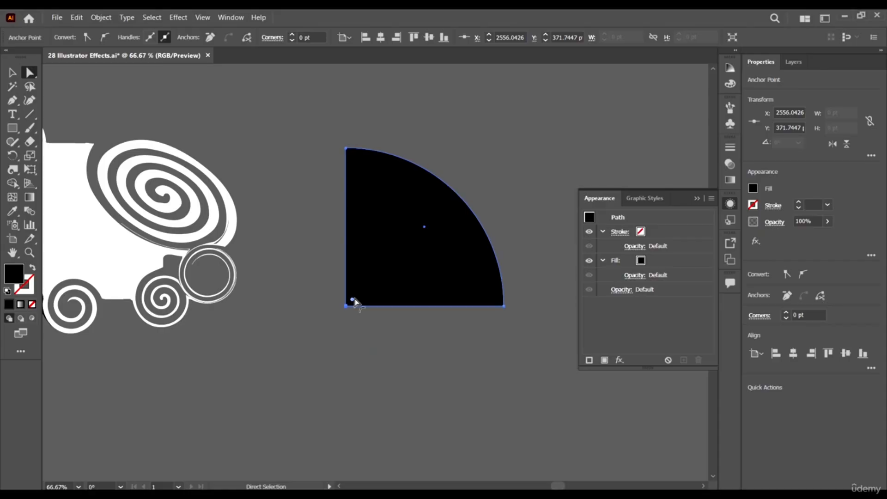
pyautogui.moveTo(355, 303); pyautogui.dragTo(616, 121)
pyautogui.click(13, 73)
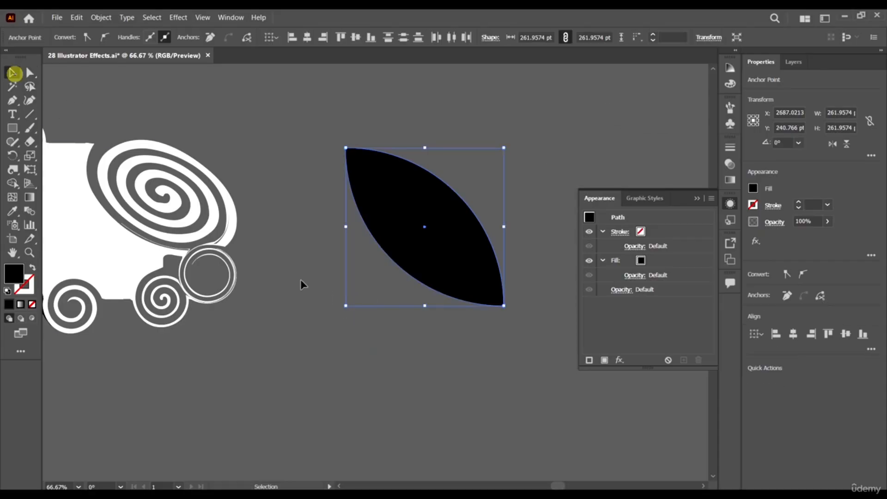
pyautogui.click(317, 292)
# - Enlarge the black leaf shape from its lower-right corner to about 440 by 451 pt
pyautogui.hscroll(-1, 459, 293)
pyautogui.click(465, 259)
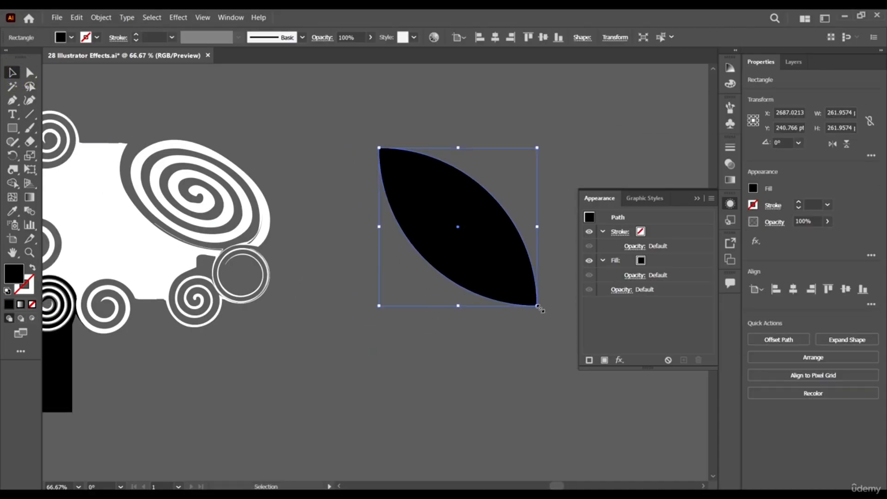
pyautogui.moveTo(537, 306); pyautogui.dragTo(639, 415)
pyautogui.moveTo(694, 405); pyautogui.dragTo(564, 405)
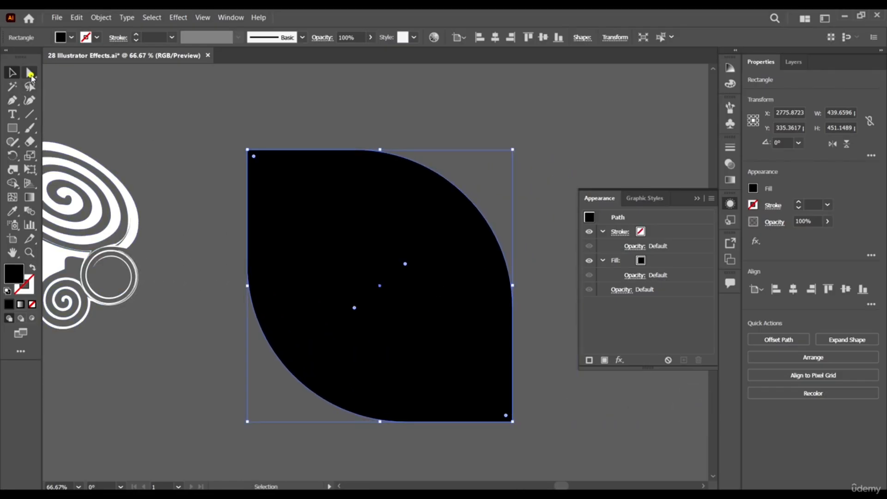
# - Round the black leaf's upper-right and lower-left corners to their maximum radius so both ends become pointed tips
pyautogui.click(29, 73)
pyautogui.moveTo(501, 190); pyautogui.dragTo(414, 273)
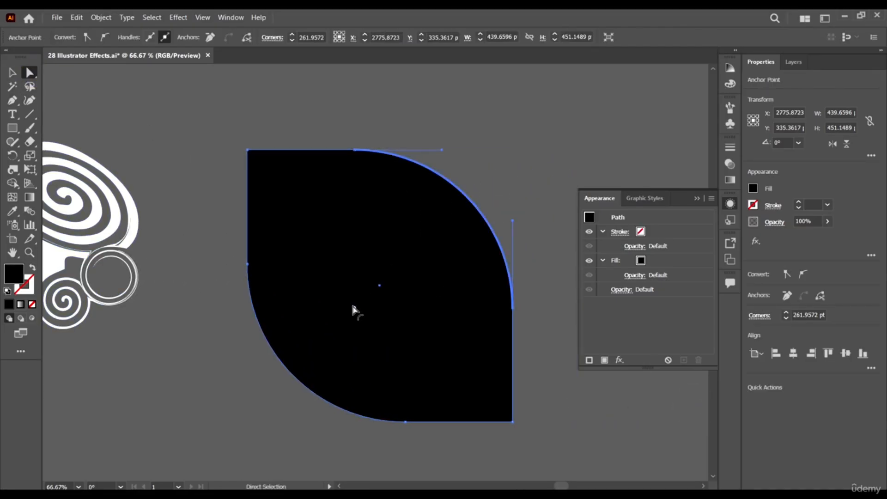
pyautogui.moveTo(352, 308); pyautogui.dragTo(196, 455)
pyautogui.moveTo(257, 427); pyautogui.dragTo(306, 362)
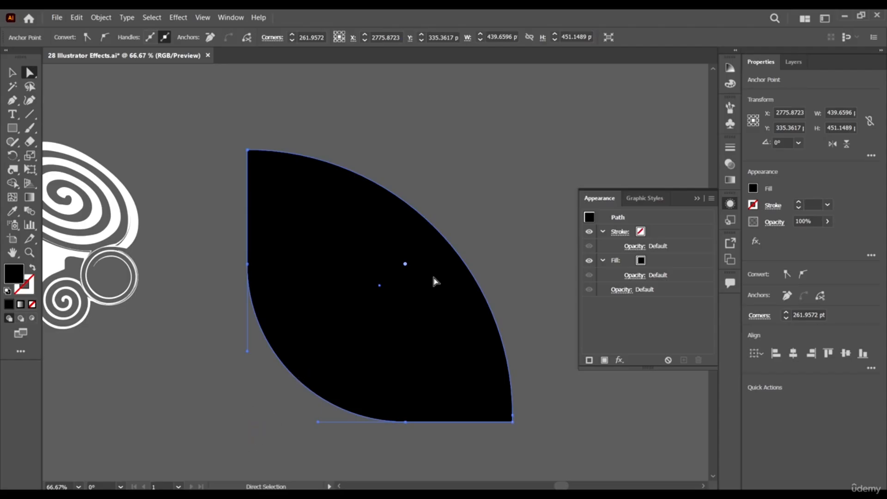
pyautogui.moveTo(405, 263); pyautogui.dragTo(589, 132)
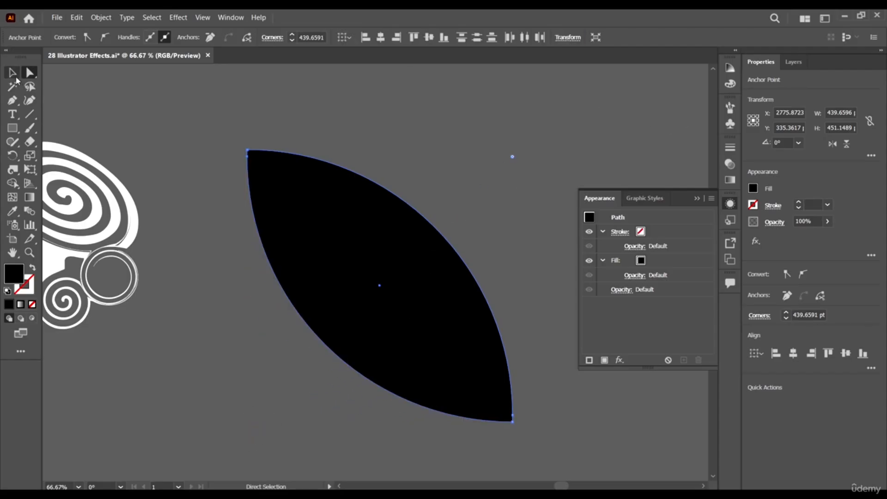
# - Select the whole black leaf and move it about 104 pt to the right
pyautogui.click(14, 74)
pyautogui.scroll(-1, 214, 154)
pyautogui.click(485, 278)
pyautogui.moveTo(376, 252); pyautogui.dragTo(425, 251)
pyautogui.moveTo(508, 261); pyautogui.dragTo(466, 296)
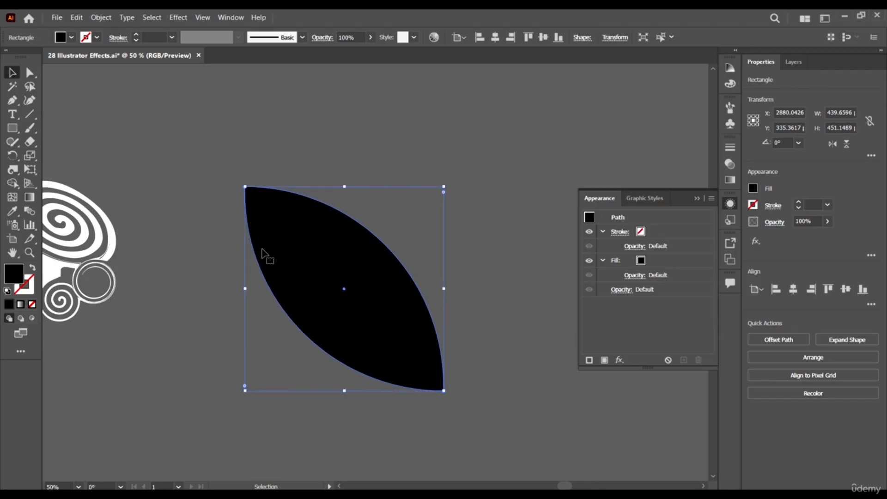
# - Try a Transform effect on the leaf with a 15° rotation angle and 10 copies
pyautogui.click(177, 19)
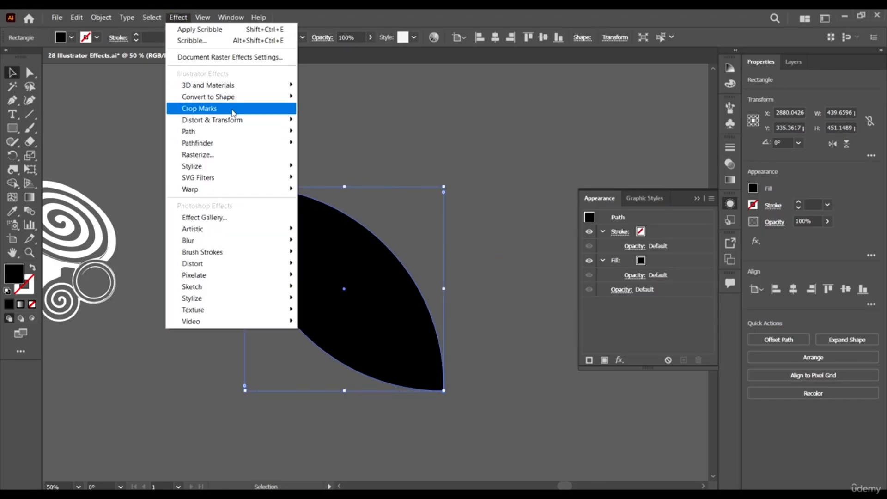
pyautogui.moveTo(252, 120)
pyautogui.click(321, 153)
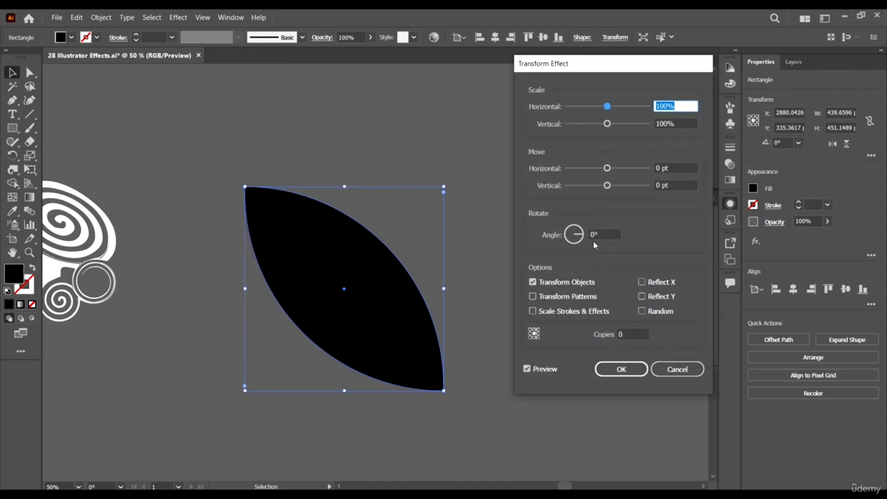
pyautogui.click(602, 234)
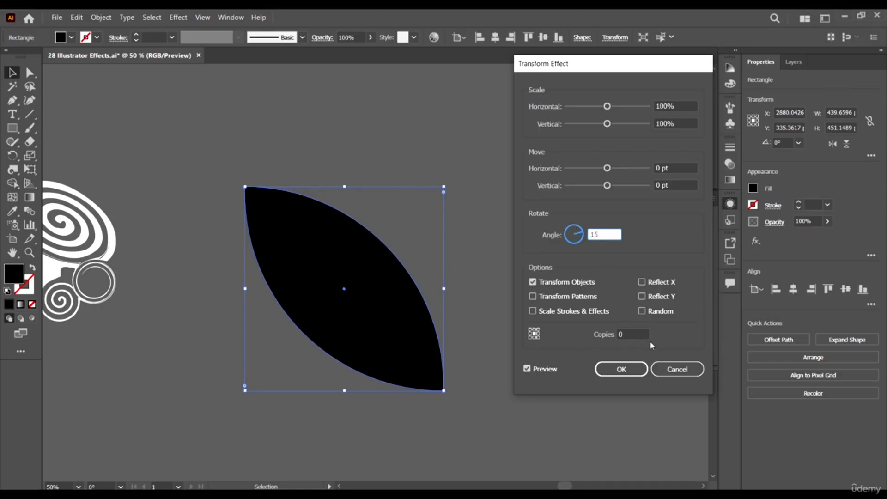
pyautogui.write('15')
pyautogui.press('Tab')
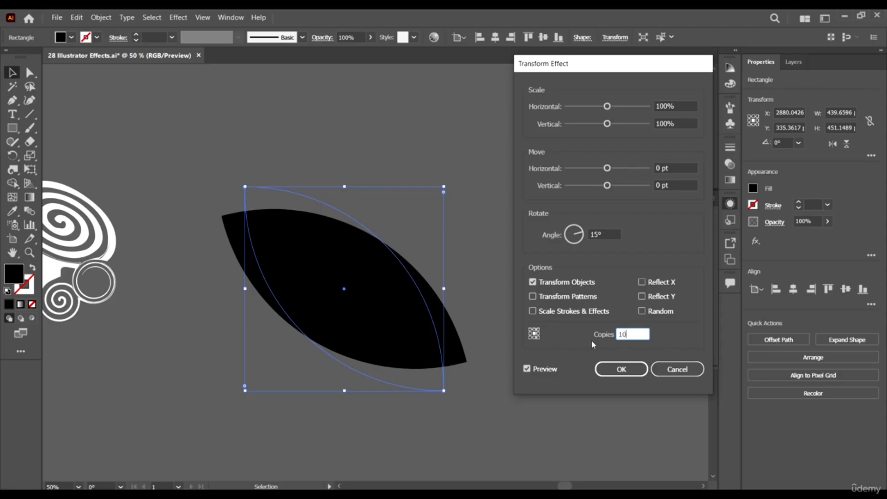
pyautogui.click(621, 369)
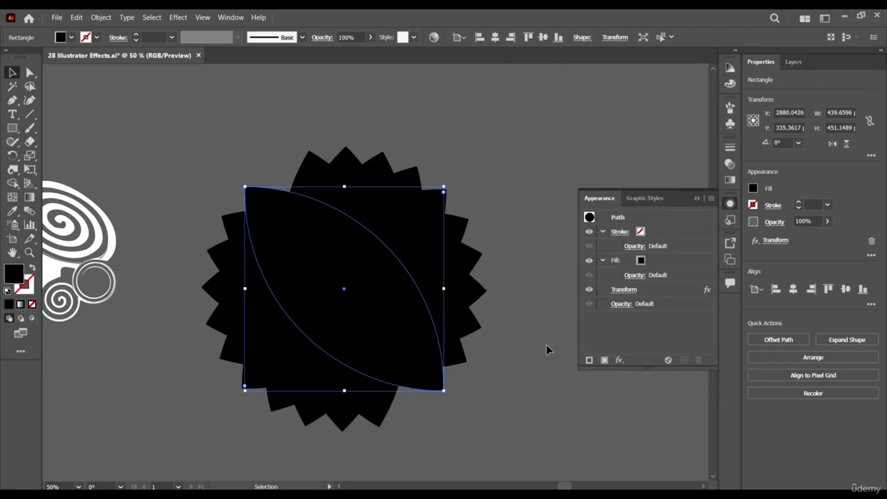
pyautogui.press('a')
pyautogui.hotkey('ctrl', 'z')
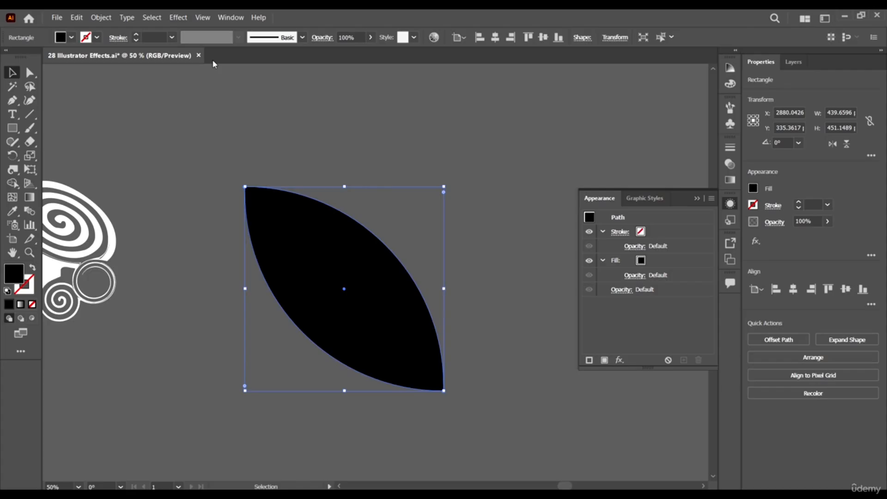
# - Apply a Transform effect rotating the leaf 15° with enough copies to close a full rosette, and shift it slightly left
pyautogui.click(179, 18)
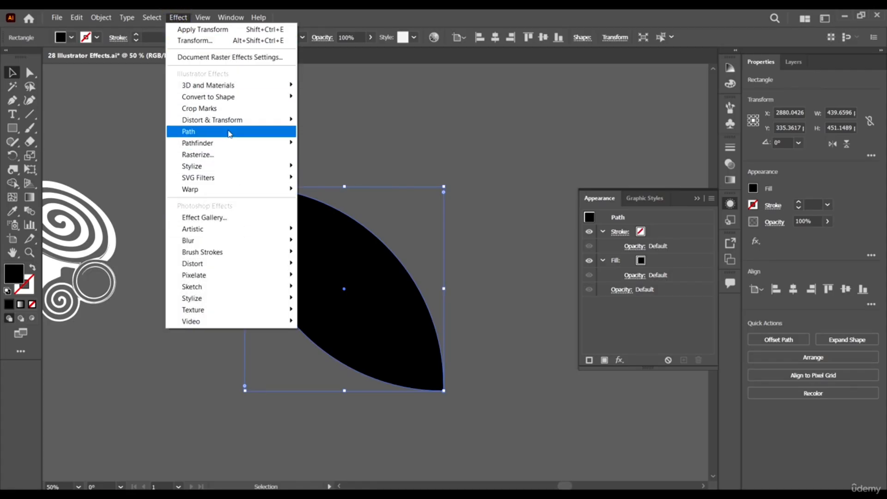
pyautogui.moveTo(251, 120)
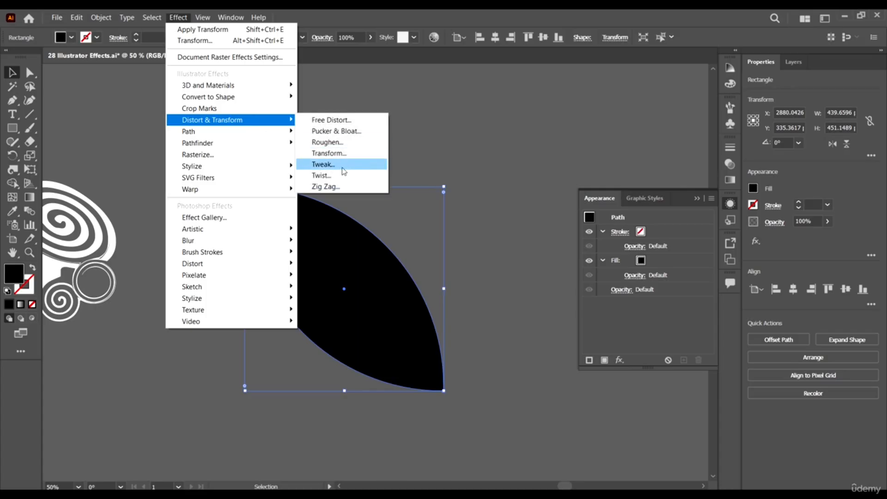
pyautogui.click(334, 153)
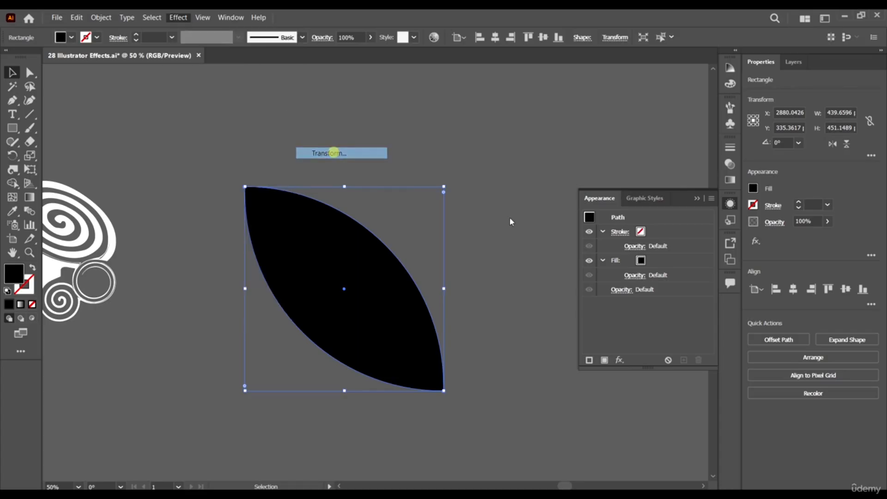
pyautogui.click(603, 234)
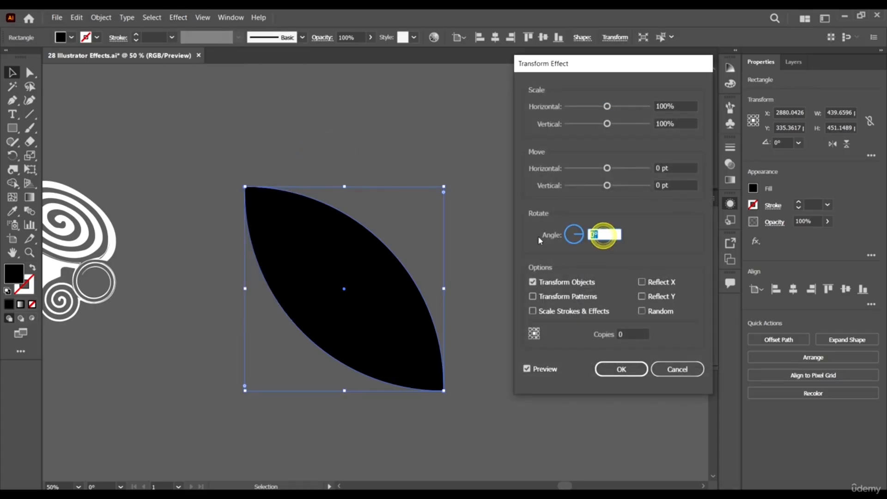
pyautogui.write('15')
pyautogui.click(630, 333)
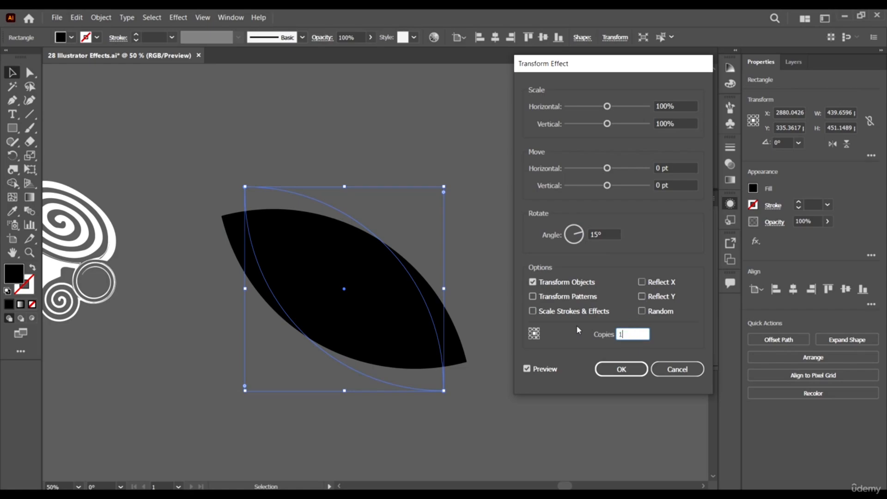
pyautogui.click(622, 371)
pyautogui.moveTo(339, 195); pyautogui.dragTo(312, 193)
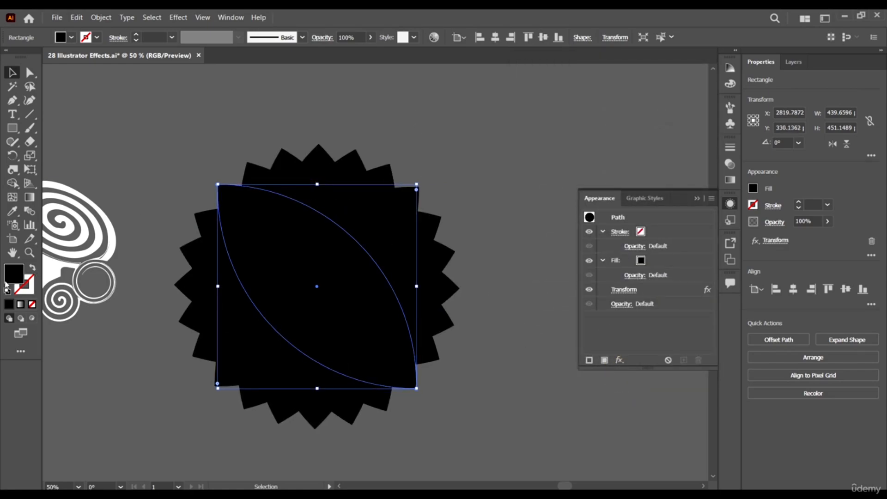
# - Swap the rosette's fill and stroke, set the stroke weight to 3 pt, and move the rosette about 109 pt right
pyautogui.click(34, 271)
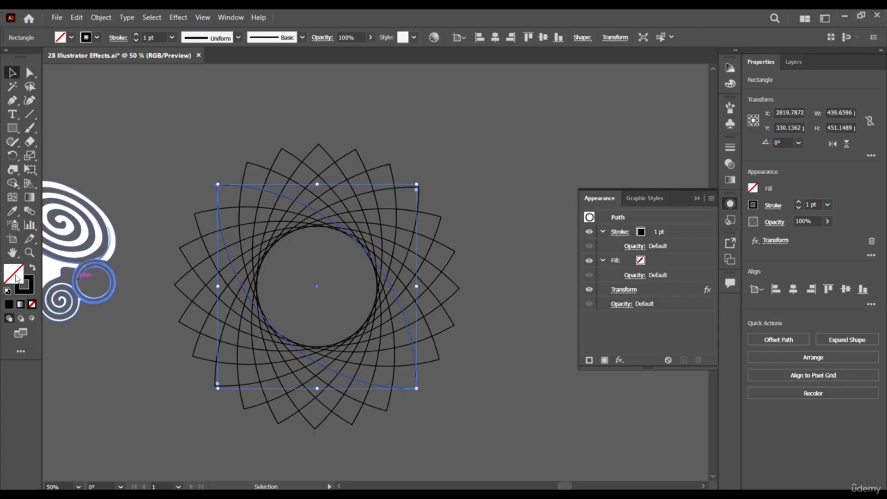
pyautogui.click(152, 37)
pyautogui.scroll(4, 153, 36)
pyautogui.scroll(-1, 153, 35)
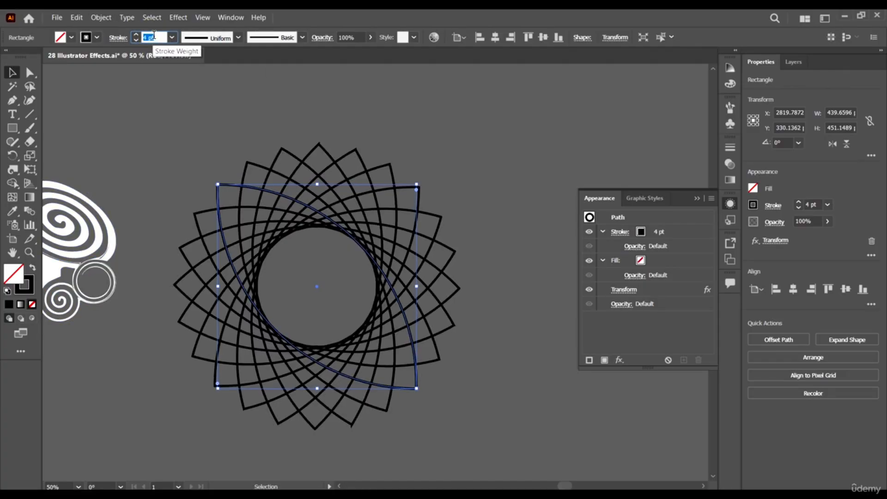
pyautogui.scroll(-1, 154, 35)
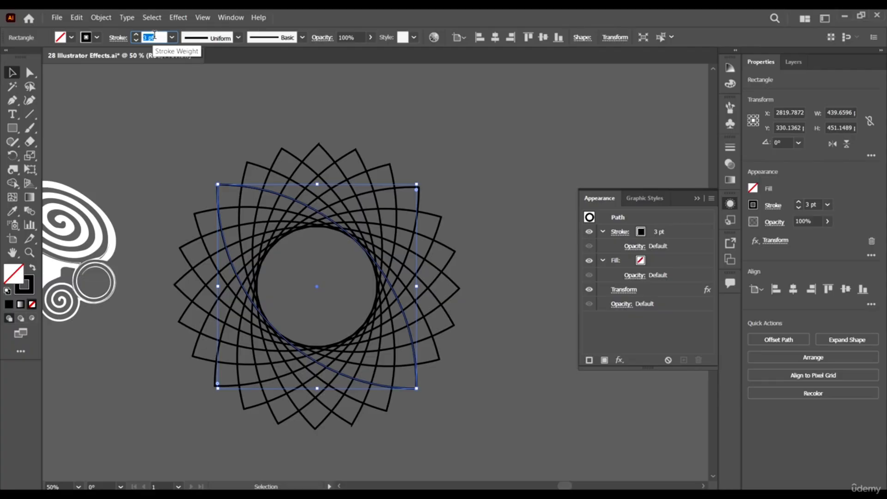
pyautogui.click(363, 104)
pyautogui.moveTo(297, 247); pyautogui.dragTo(347, 236)
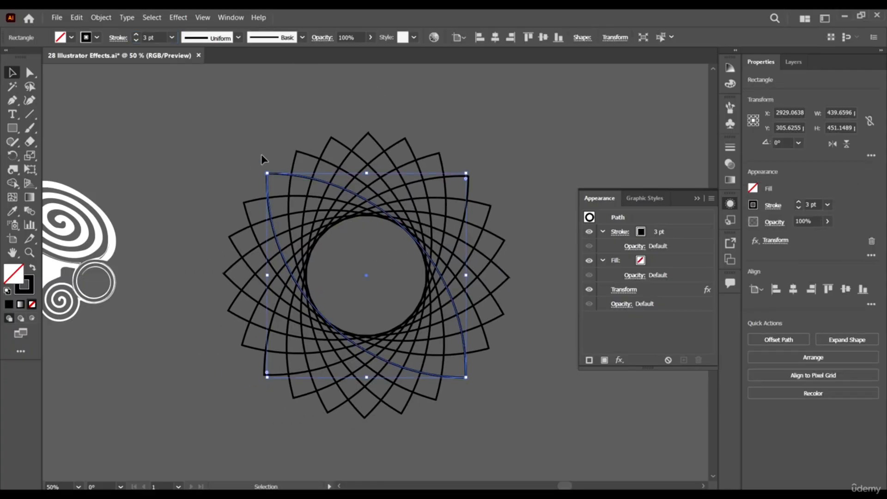
pyautogui.click(253, 129)
pyautogui.click(13, 169)
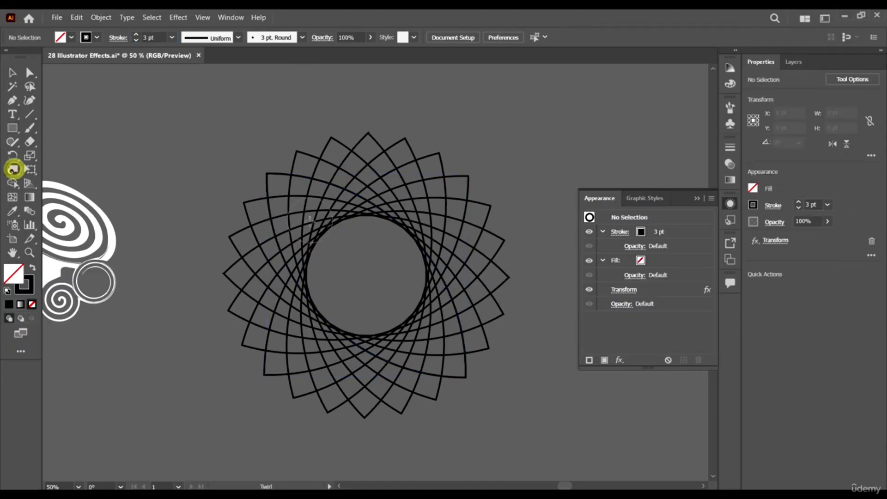
pyautogui.press('v')
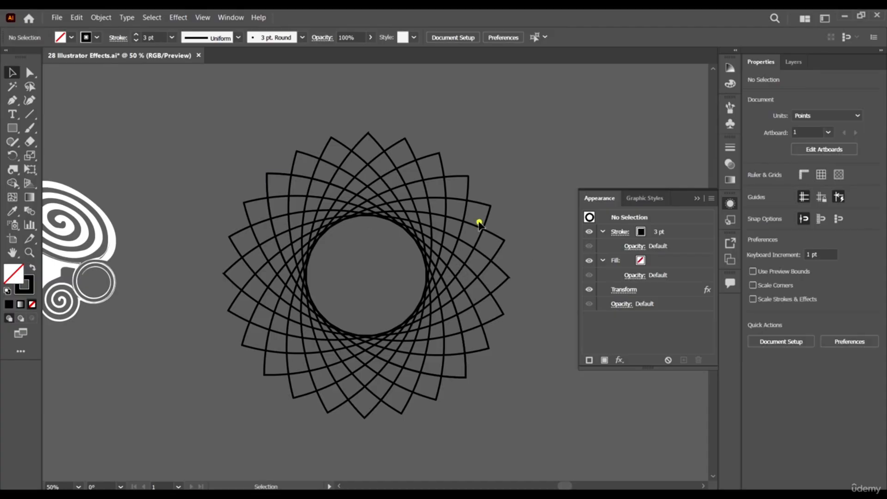
pyautogui.click(479, 222)
pyautogui.click(510, 177)
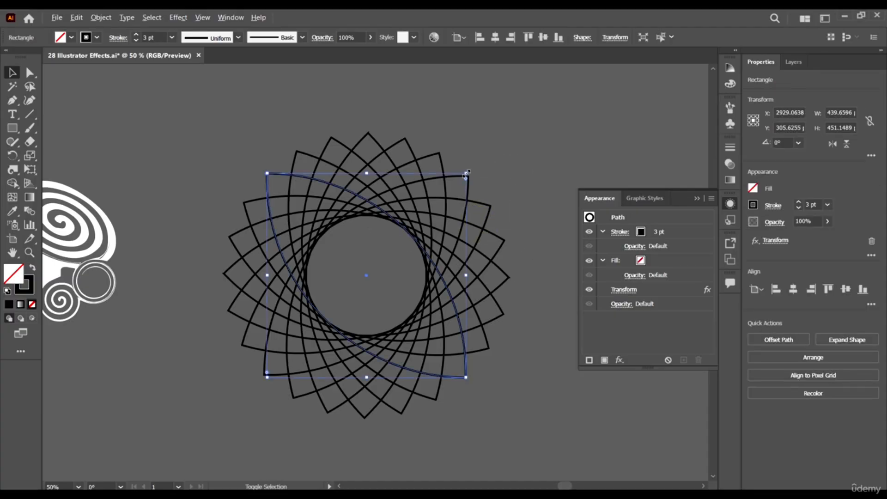
pyautogui.moveTo(466, 174); pyautogui.dragTo(465, 175)
pyautogui.click(502, 170)
pyautogui.scroll(-2, 327, 167)
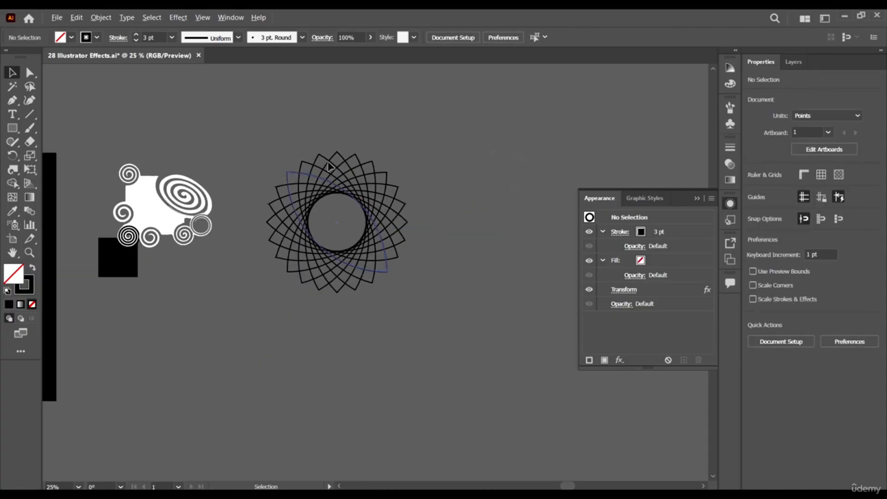
pyautogui.scroll(2, 329, 167)
# - Set the Twirl tool's brush height and width to 300 pt each
pyautogui.click(11, 170)
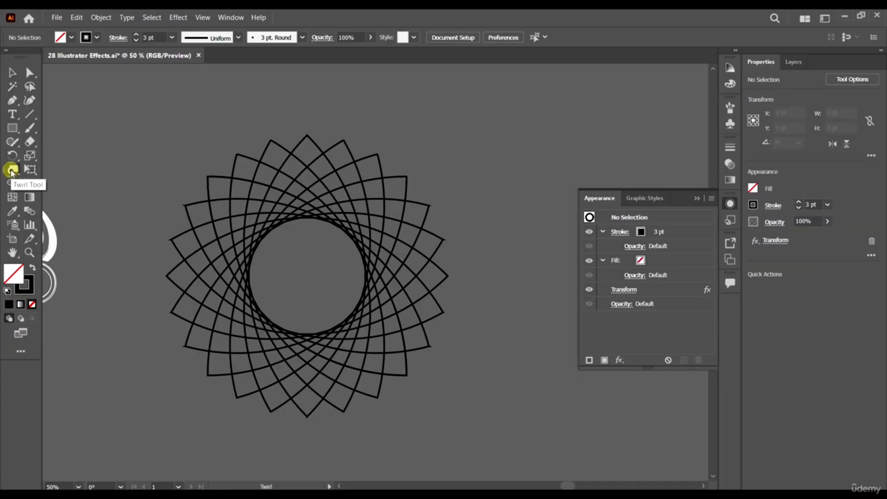
pyautogui.doubleClick(13, 170)
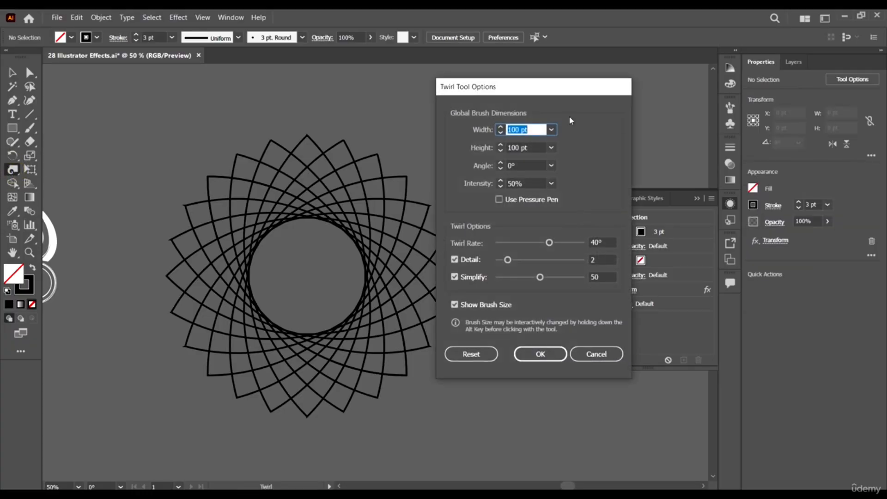
pyautogui.click(551, 148)
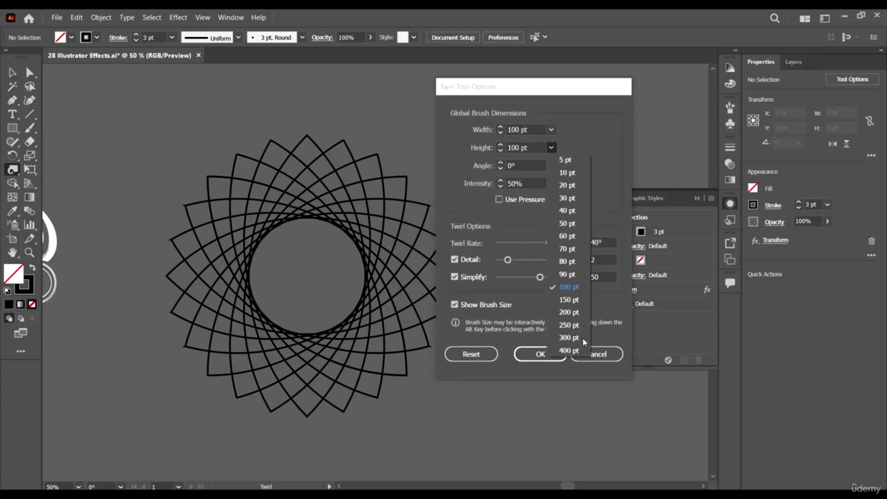
pyautogui.click(573, 336)
pyautogui.click(550, 129)
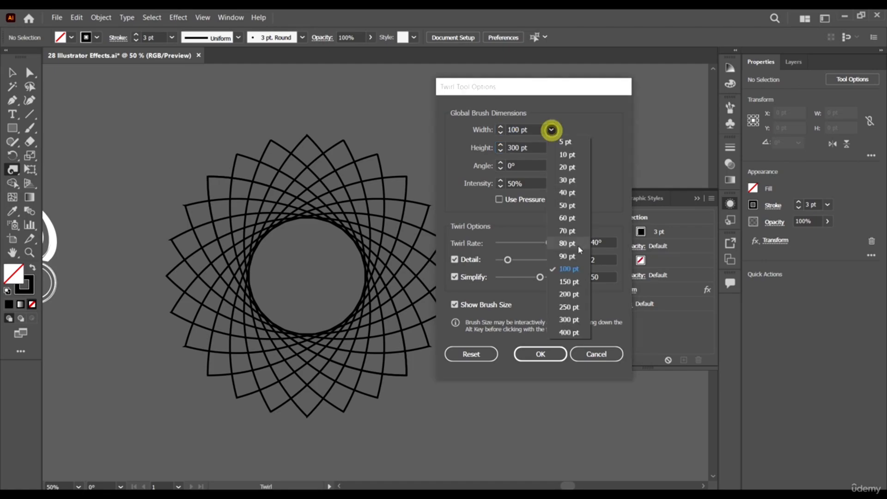
pyautogui.click(569, 319)
pyautogui.click(538, 354)
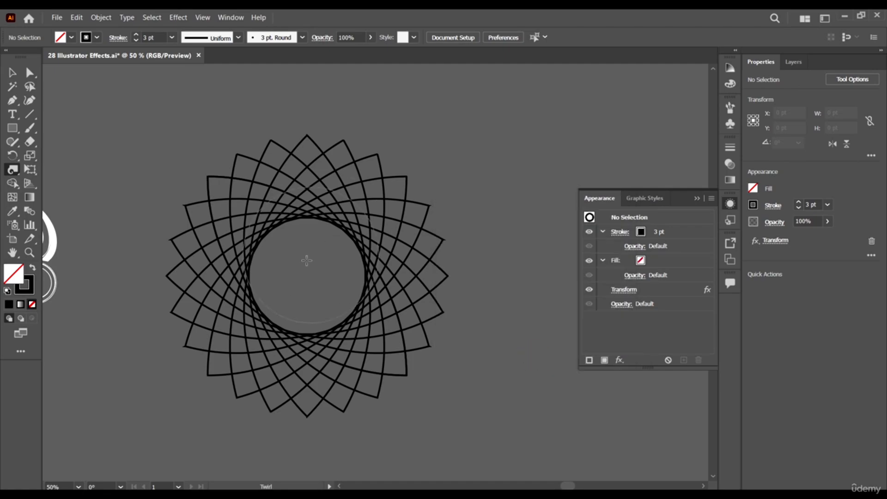
# - Twirl the rosette at its centre and at its topmost tip
pyautogui.moveTo(303, 275); pyautogui.dragTo(304, 274)
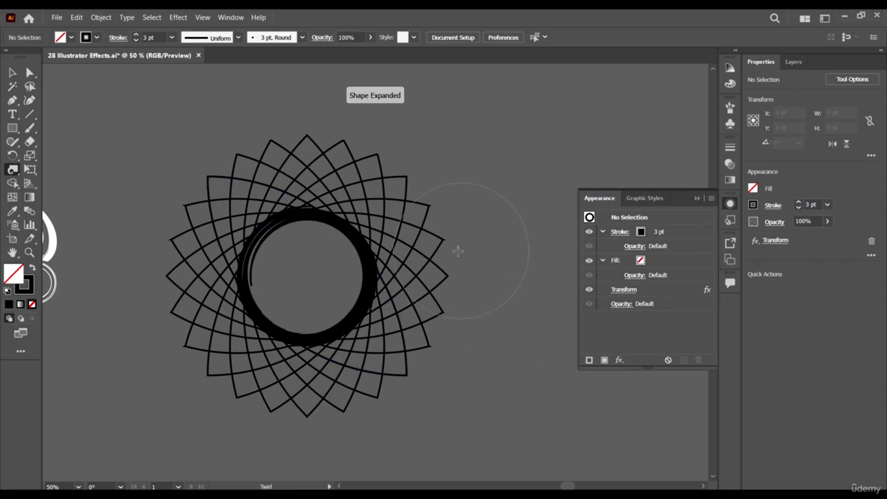
pyautogui.scroll(3, 307, 161)
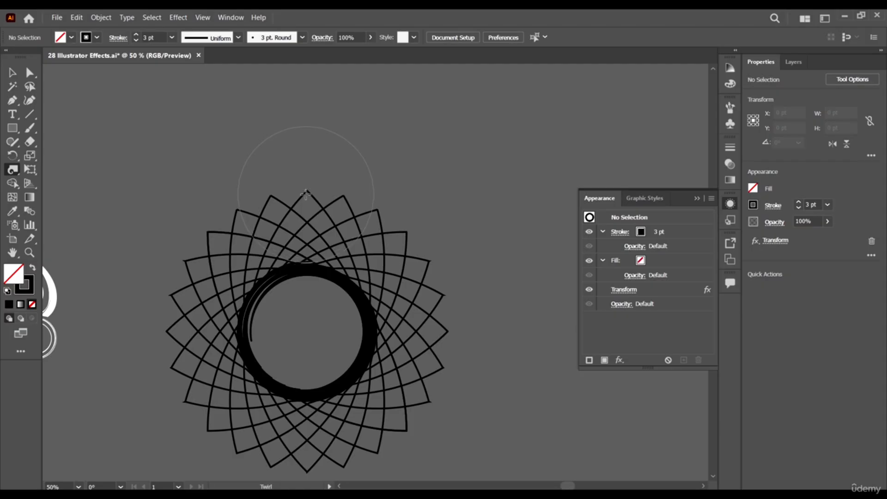
pyautogui.moveTo(306, 192); pyautogui.dragTo(306, 191)
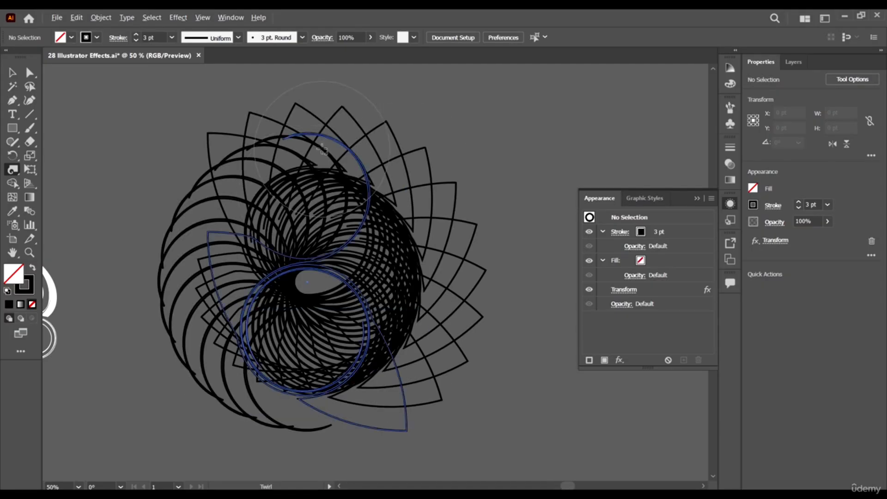
# - Twirl the rosette at its lower-right rim, its lower-left side and its upper-right side to close the pattern into a dense ring
pyautogui.hotkey('ctrl', '-')
pyautogui.hotkey('ctrl', '+')
pyautogui.moveTo(350, 293); pyautogui.dragTo(351, 277)
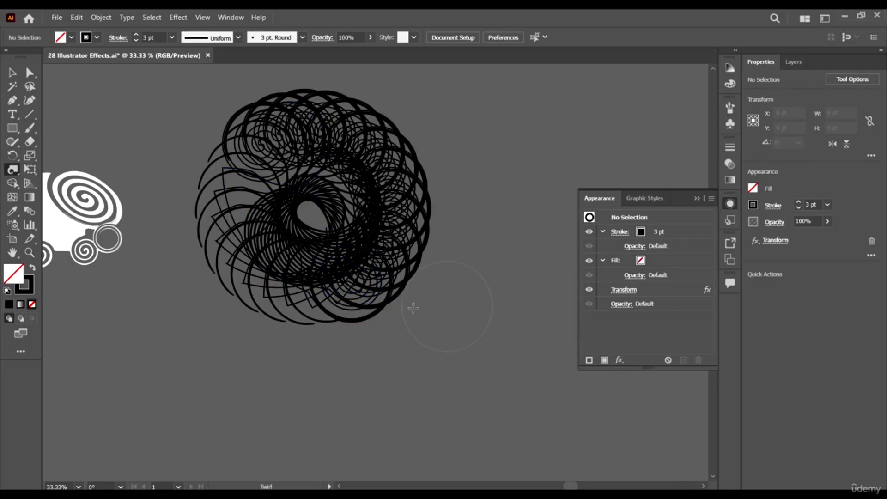
pyautogui.scroll(2, 277, 291)
pyautogui.moveTo(217, 289); pyautogui.dragTo(218, 241)
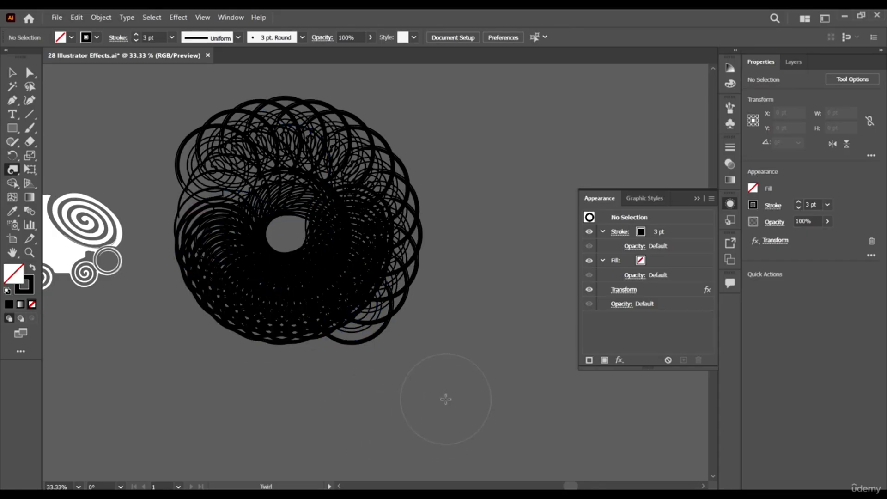
pyautogui.scroll(3, 446, 399)
pyautogui.click(393, 192)
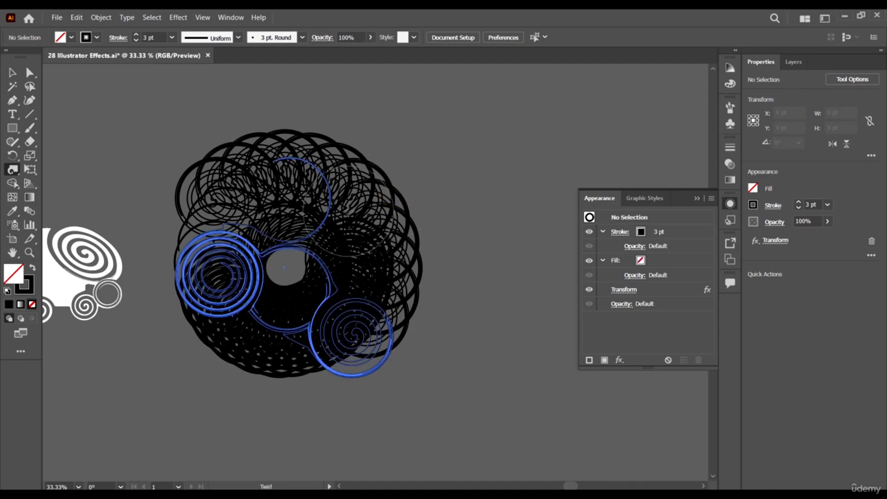
pyautogui.moveTo(348, 211); pyautogui.dragTo(350, 211)
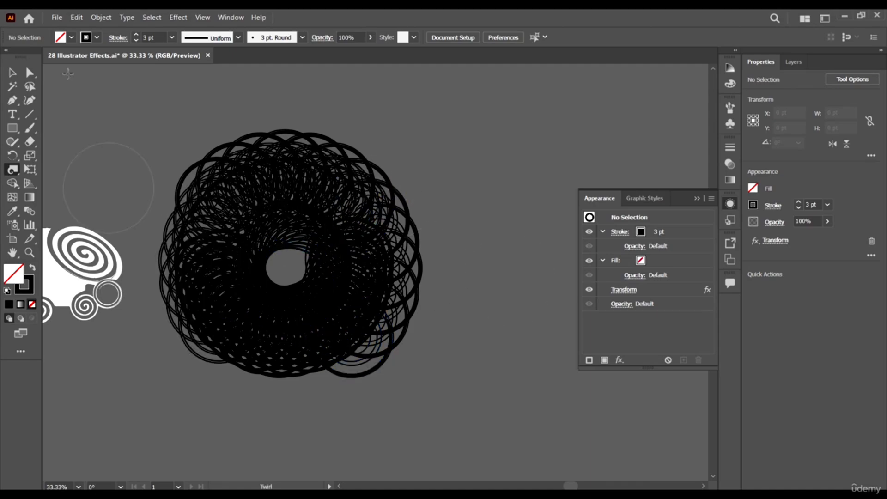
pyautogui.scroll(-3, 327, 245)
pyautogui.click(441, 325)
# - Add the point text "AB" in the empty area below the black square and the twirled white shape
pyautogui.scroll(4, 252, 270)
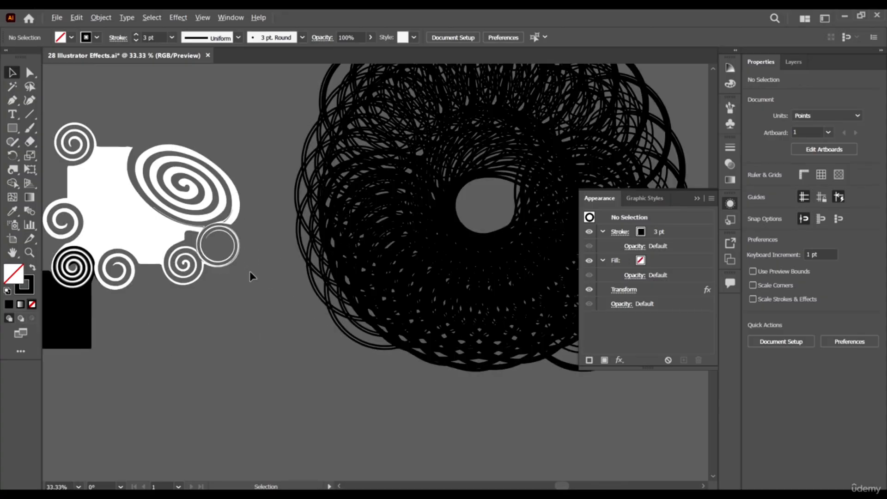
pyautogui.hscroll(-3, 155, 274)
pyautogui.scroll(-1, 8, 88)
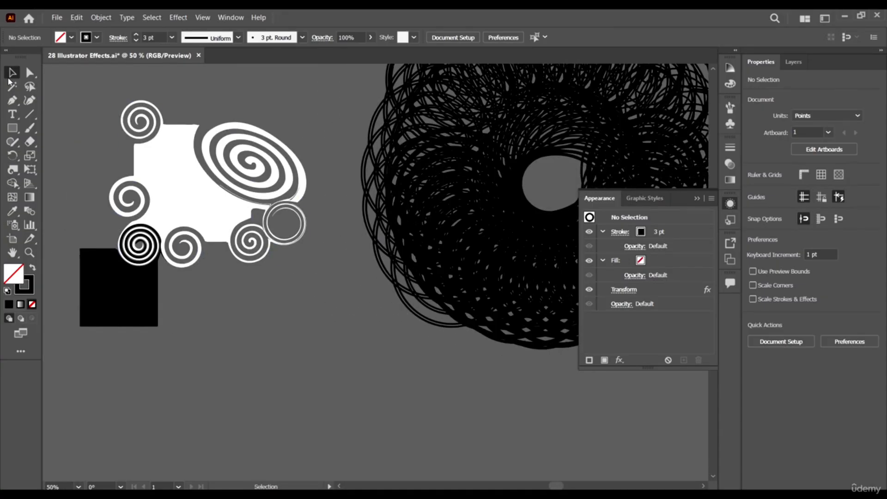
pyautogui.click(10, 115)
pyautogui.click(222, 380)
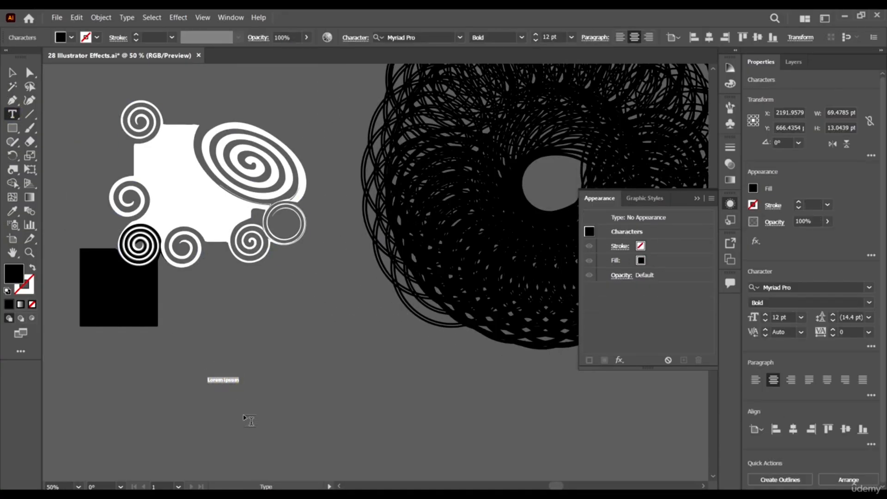
pyautogui.write('A')
pyautogui.click(19, 74)
# - Scale the AB text up to a font size of about 404 pt, roughly 509 pt wide
pyautogui.scroll(-2, 215, 391)
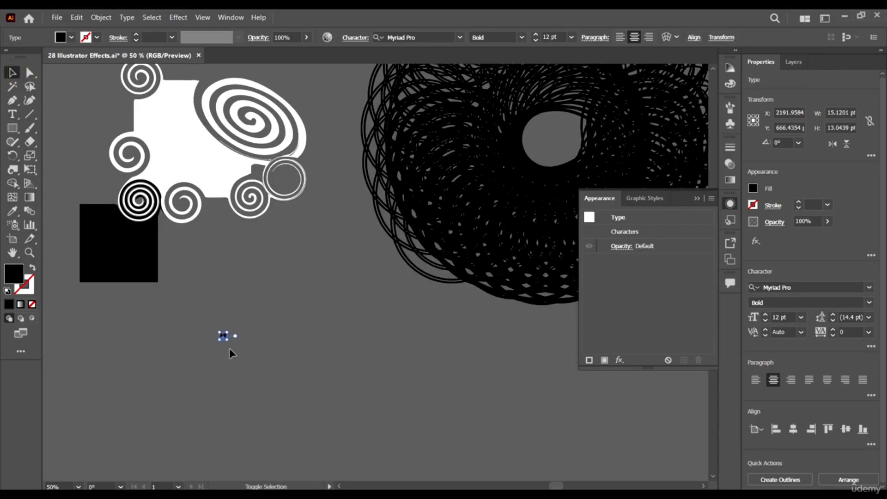
pyautogui.moveTo(229, 342); pyautogui.dragTo(238, 350)
pyautogui.scroll(-2, 206, 297)
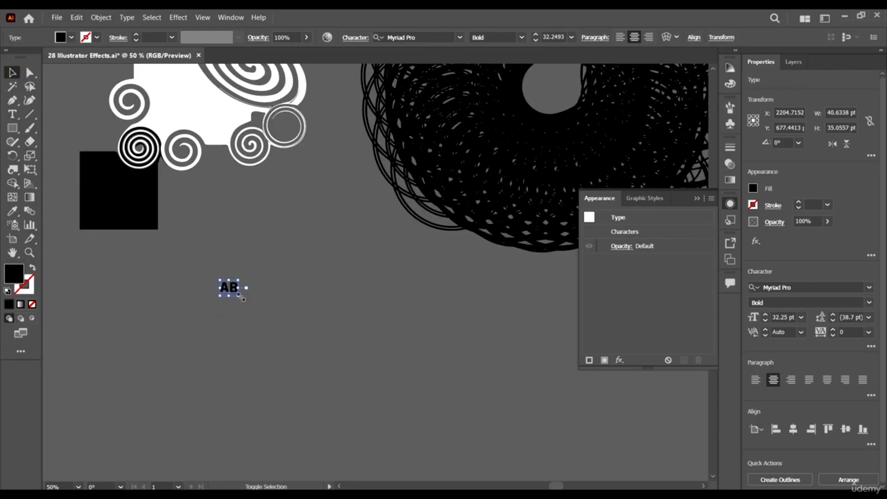
pyautogui.moveTo(238, 298); pyautogui.dragTo(421, 419)
pyautogui.scroll(-2, 220, 75)
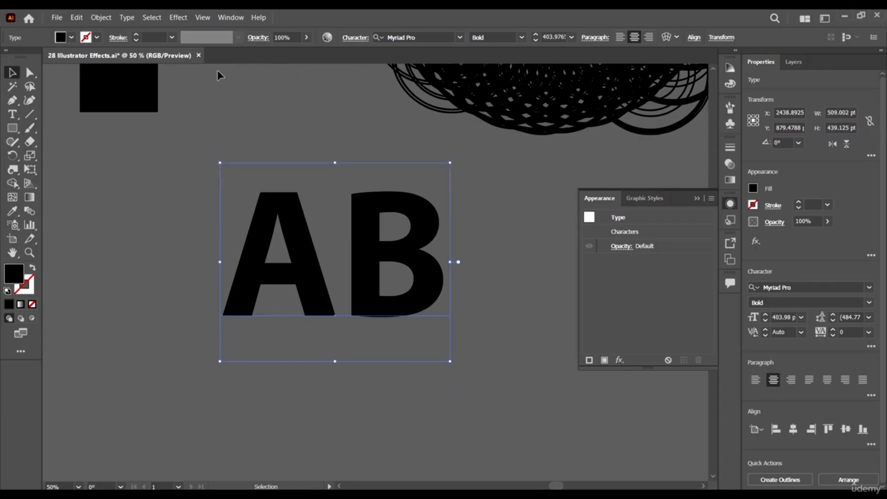
# - Expand the AB text with Object and Fill enabled, ungroup the resulting letter outlines and deselect them
pyautogui.click(101, 17)
pyautogui.click(130, 139)
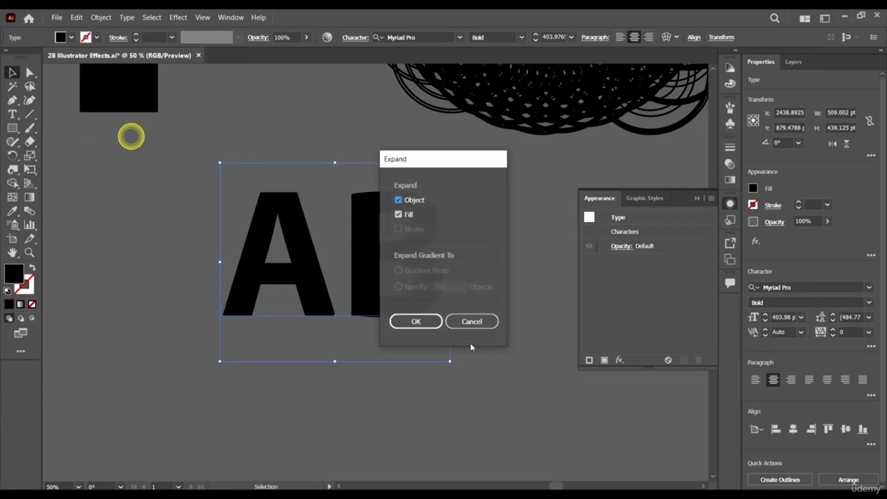
pyautogui.click(426, 323)
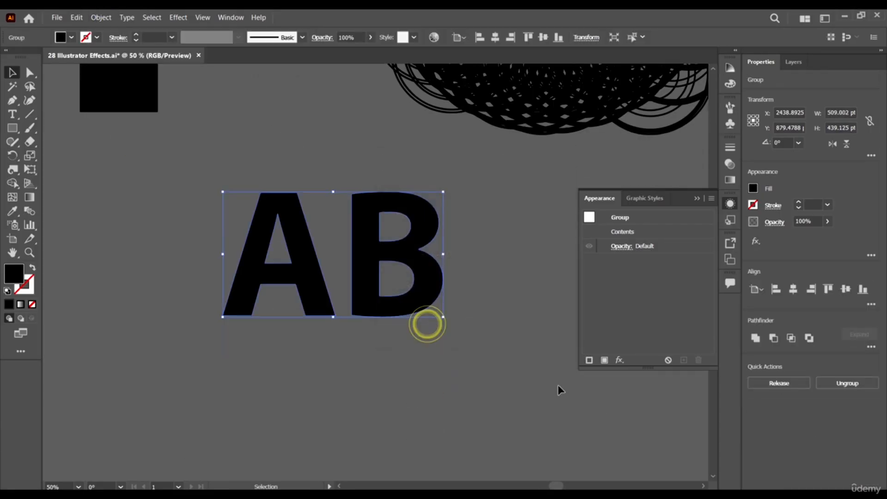
pyautogui.scroll(1, 360, 254)
pyautogui.rightClick(357, 261)
pyautogui.click(396, 347)
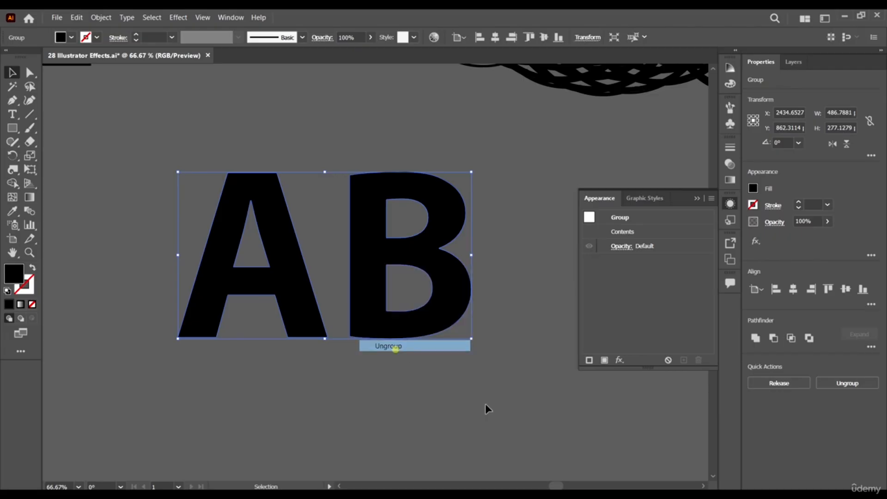
pyautogui.click(477, 378)
# - Set the Twirl tool's brush width and height to 100 pt each
pyautogui.click(12, 169)
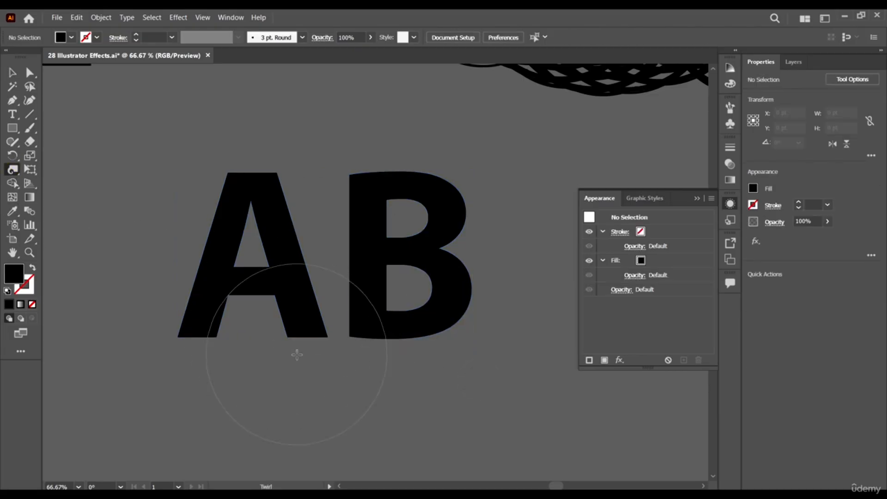
pyautogui.doubleClick(12, 171)
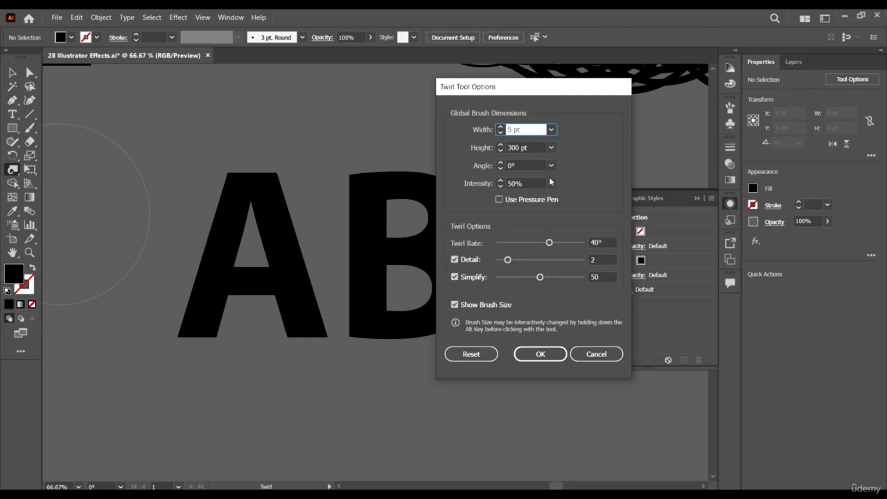
pyautogui.click(551, 129)
pyautogui.click(568, 268)
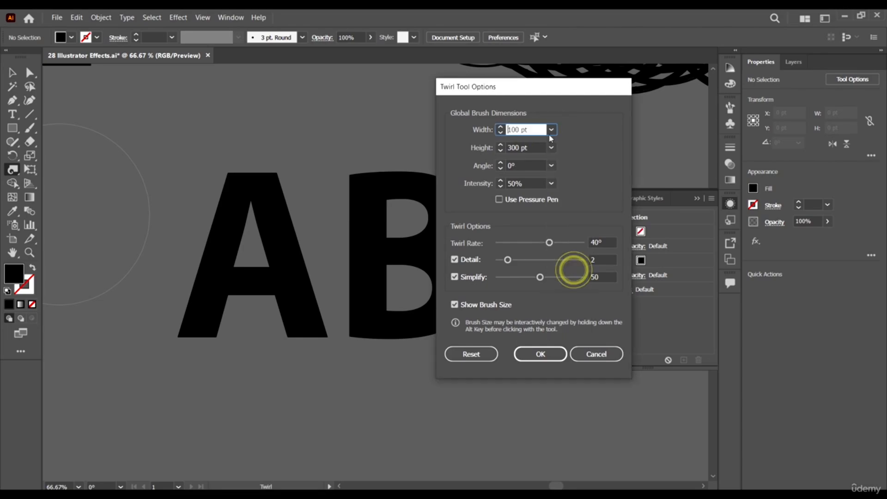
pyautogui.click(551, 147)
pyautogui.click(568, 286)
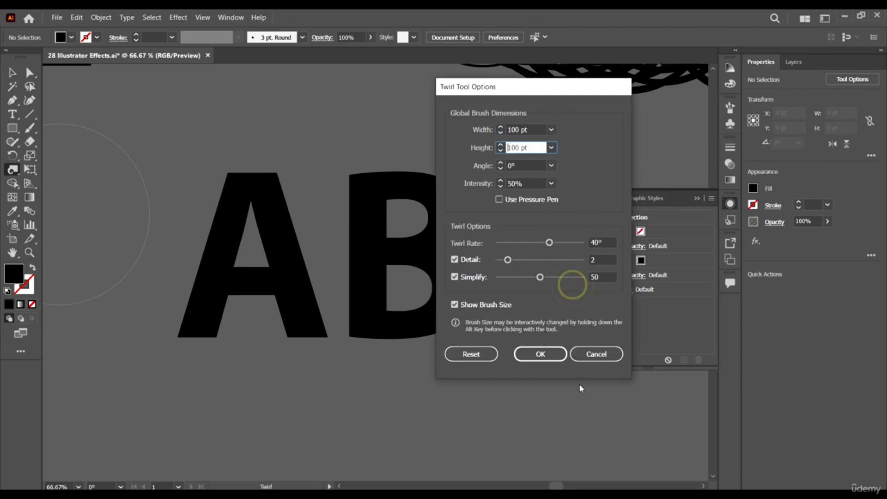
pyautogui.click(541, 354)
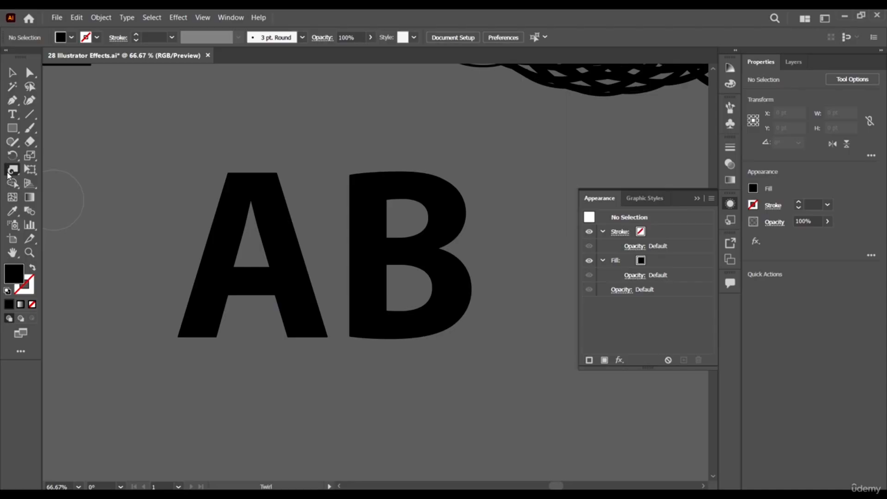
# - Set the Twirl tool's brush width and height to 200 pt each
pyautogui.click(551, 130)
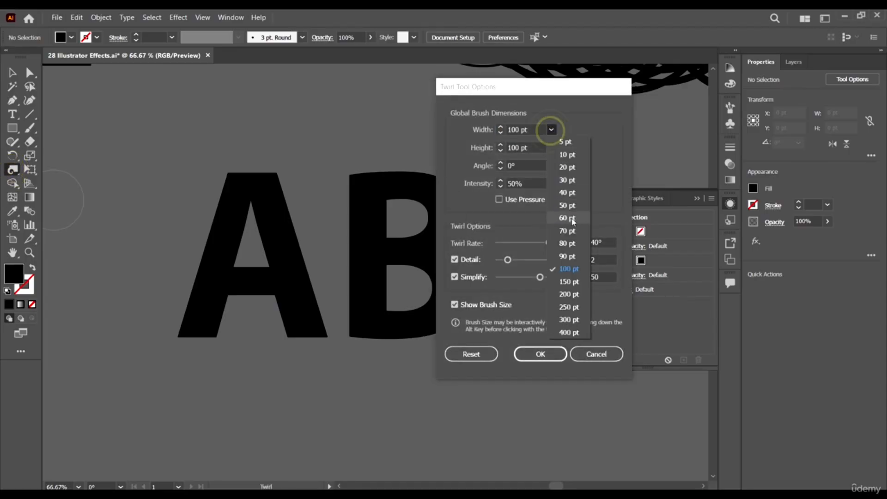
pyautogui.click(568, 295)
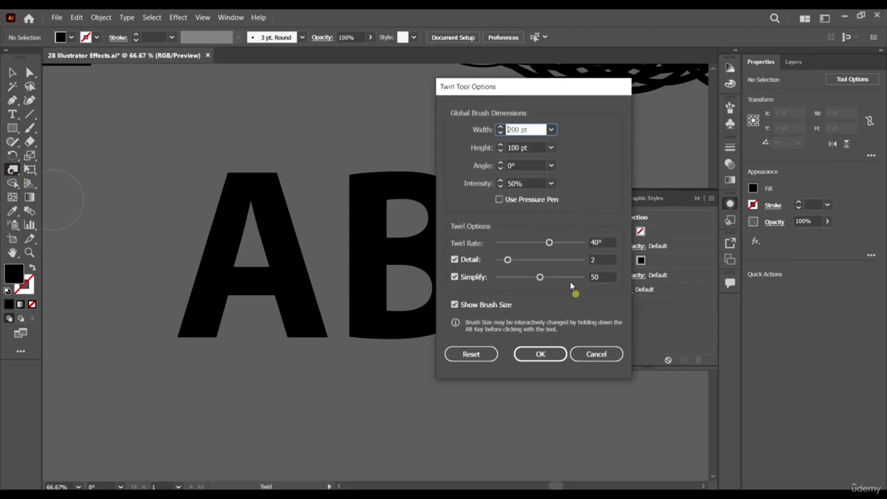
pyautogui.click(551, 148)
pyautogui.click(571, 312)
pyautogui.click(559, 353)
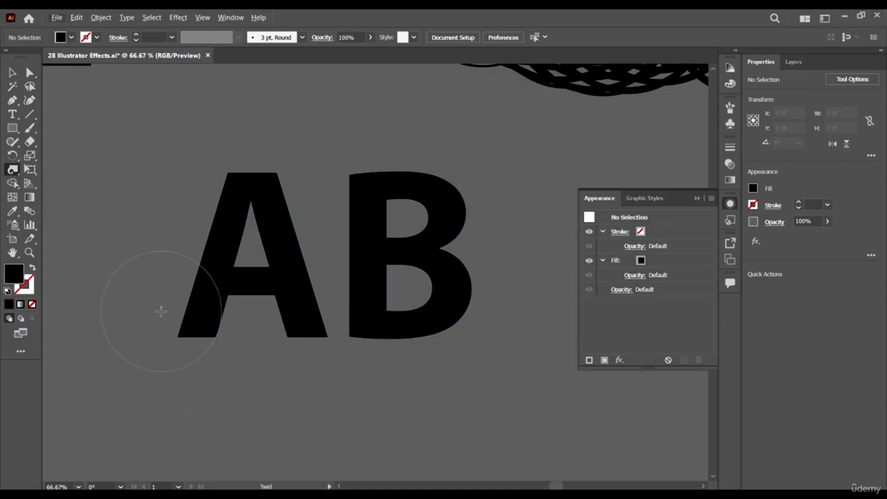
# - Twirl the left foot of the letter A and the area where the bases of A and B meet
pyautogui.moveTo(147, 318); pyautogui.dragTo(147, 318)
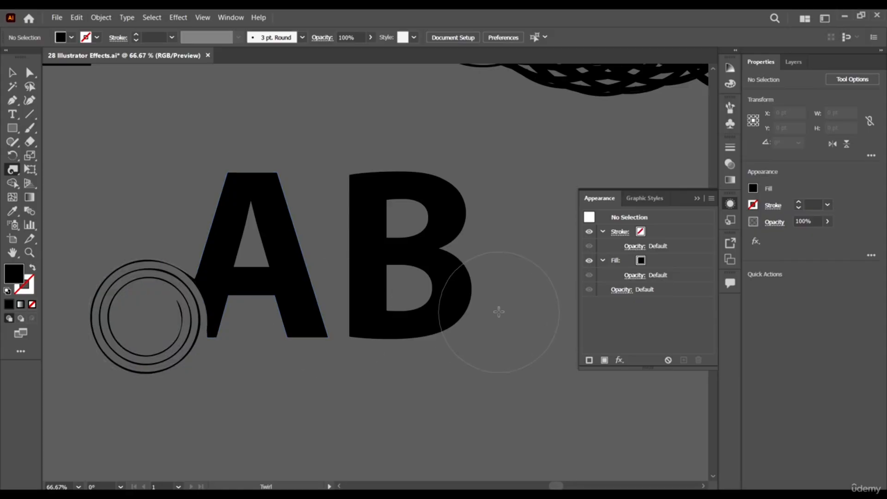
pyautogui.scroll(-2, 340, 234)
pyautogui.scroll(2, 349, 205)
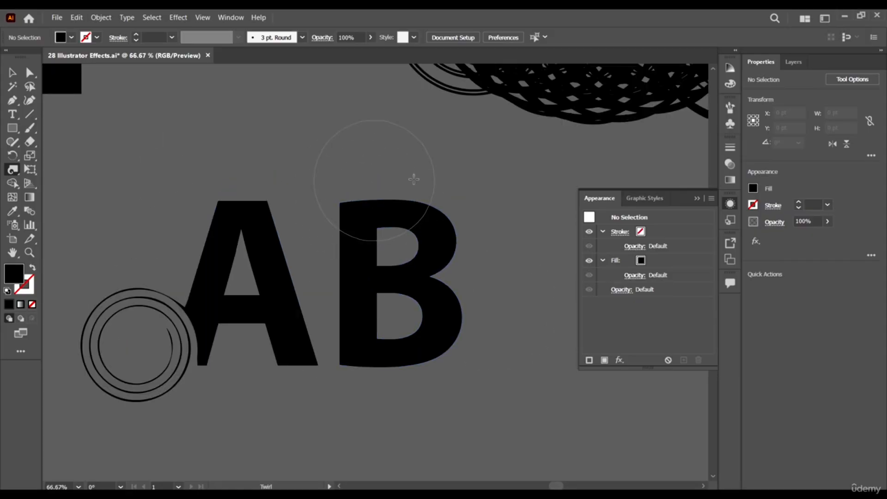
pyautogui.scroll(-2, 416, 323)
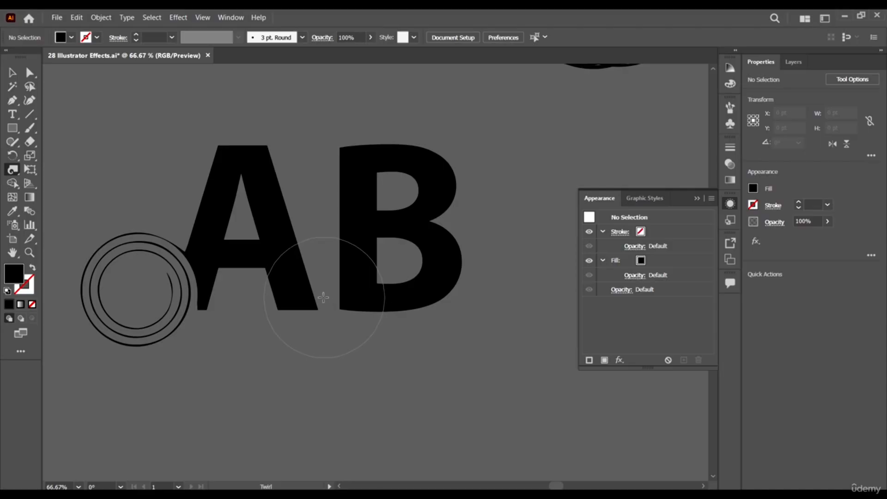
pyautogui.moveTo(319, 299); pyautogui.dragTo(322, 299)
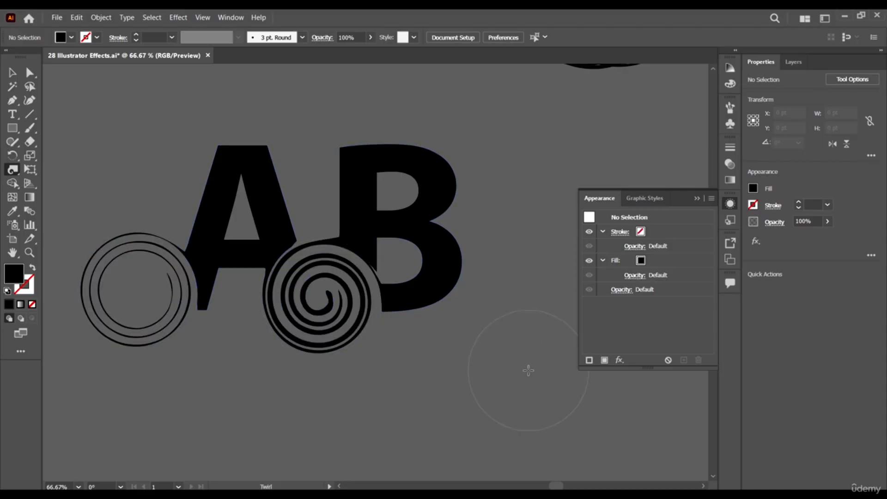
# - Twirl the right side of the letter B and the top of the letter A into spirals
pyautogui.scroll(-2, 415, 315)
pyautogui.scroll(2, 490, 250)
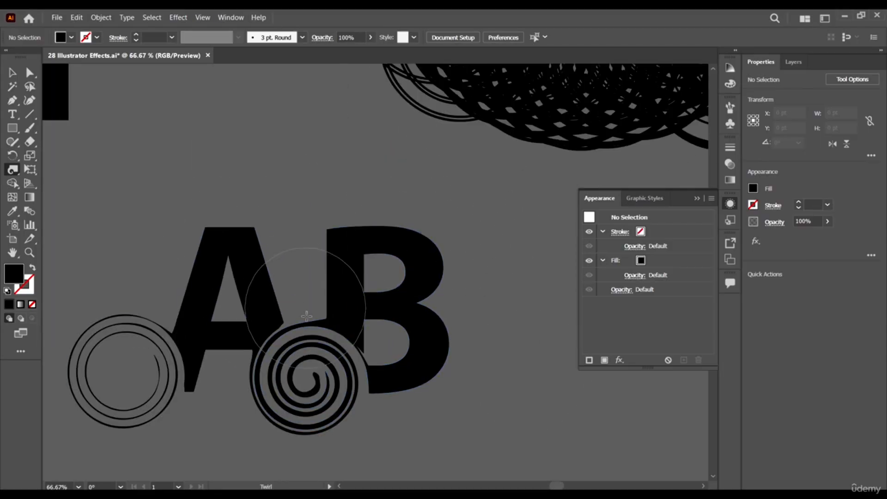
pyautogui.scroll(-1, 415, 324)
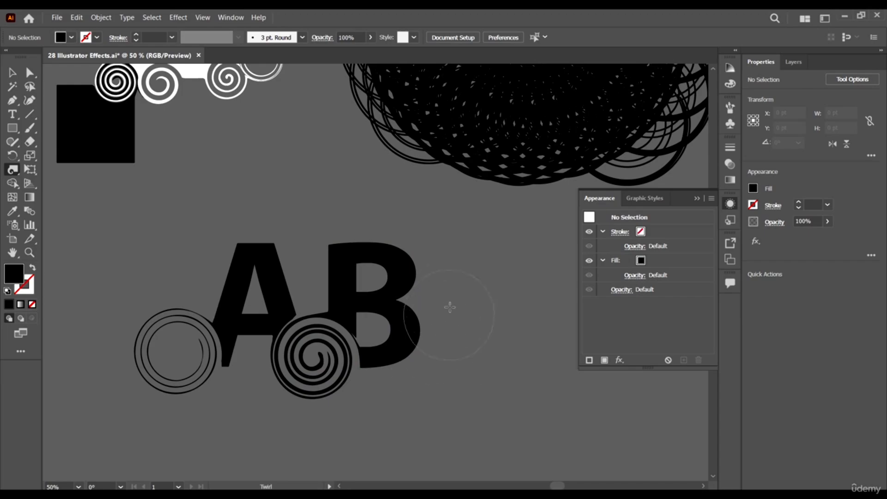
pyautogui.moveTo(433, 294); pyautogui.dragTo(432, 293)
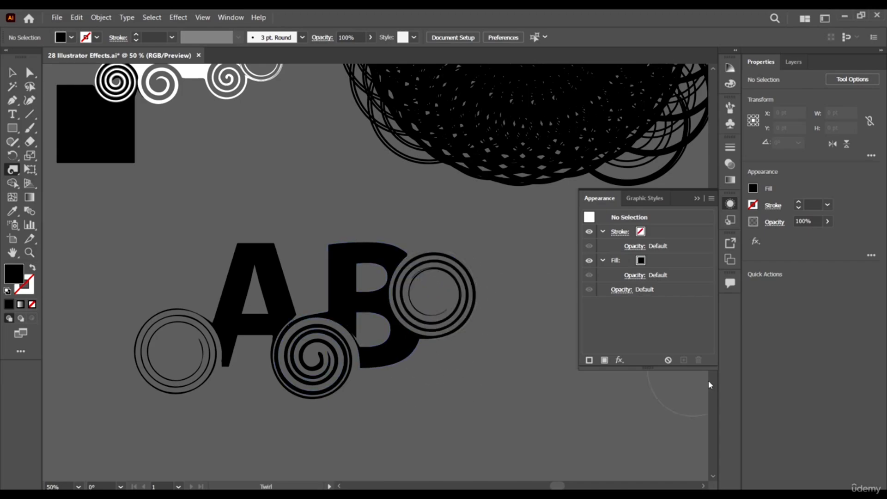
pyautogui.scroll(-1, 388, 335)
pyautogui.scroll(-1, 404, 333)
pyautogui.scroll(1, 213, 258)
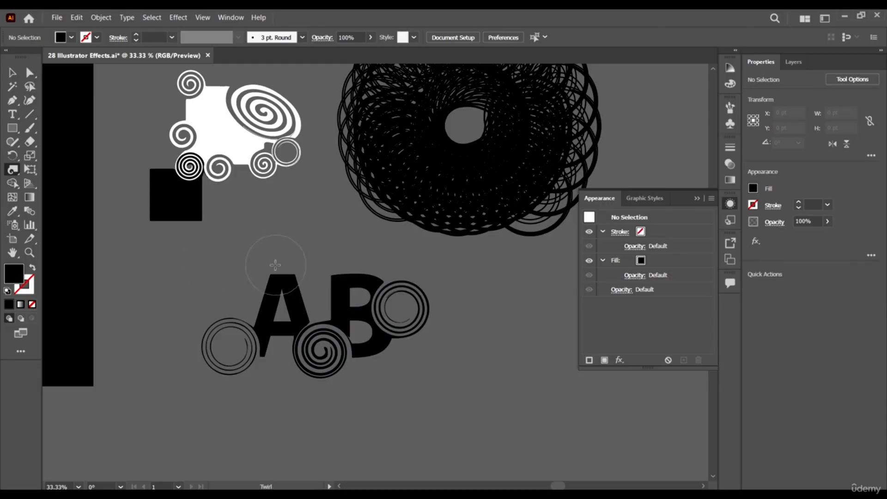
pyautogui.moveTo(275, 265); pyautogui.dragTo(276, 276)
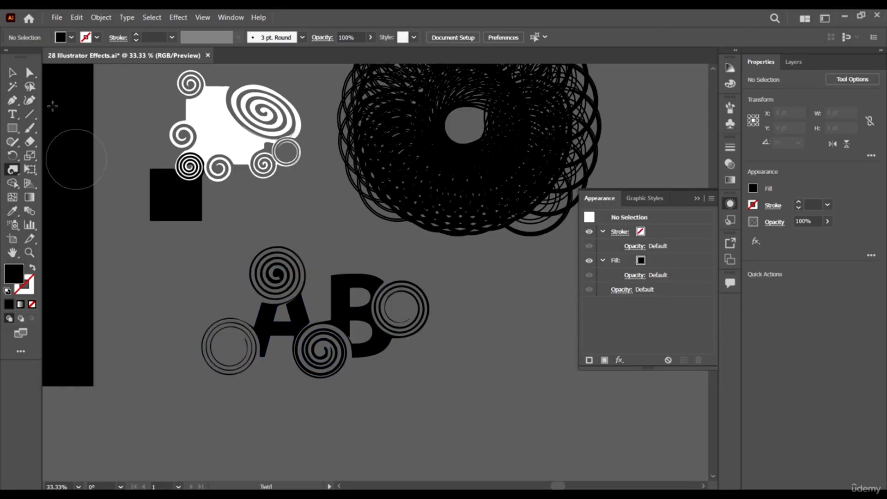
# - Draw a circle about 355 pt in diameter below and to the right of the AB letters
pyautogui.click(12, 73)
pyautogui.scroll(-3, 323, 219)
pyautogui.scroll(1, 434, 303)
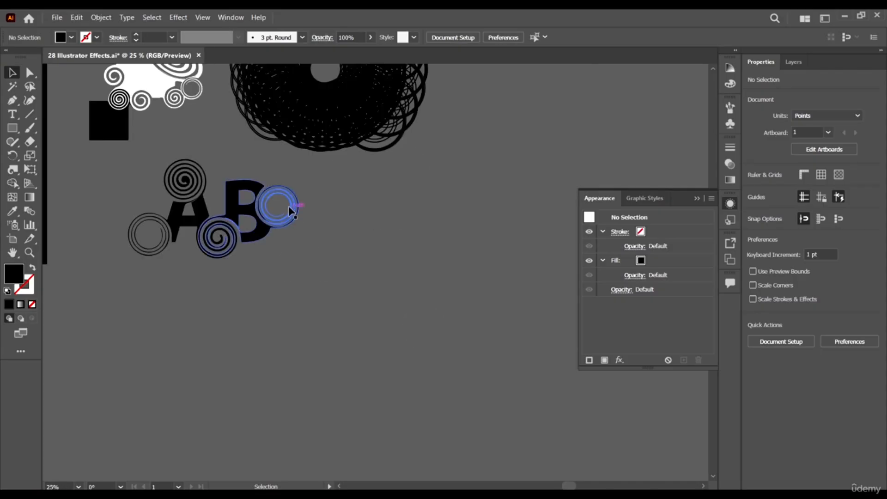
pyautogui.scroll(1, 291, 204)
pyautogui.moveTo(15, 132); pyautogui.dragTo(46, 154)
pyautogui.moveTo(351, 258); pyautogui.dragTo(432, 338)
pyautogui.press('v')
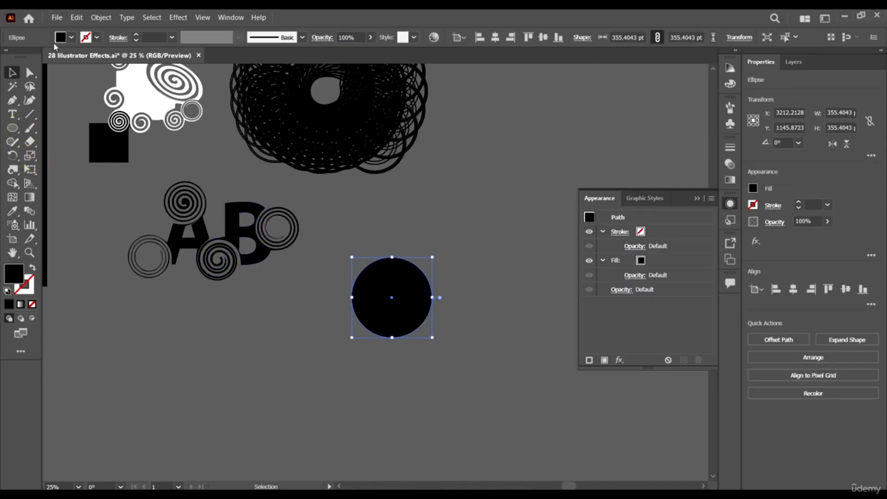
# - Try blue and RGB Magenta as the circle's fill and settle on the dark red swatch
pyautogui.click(72, 37)
pyautogui.click(102, 59)
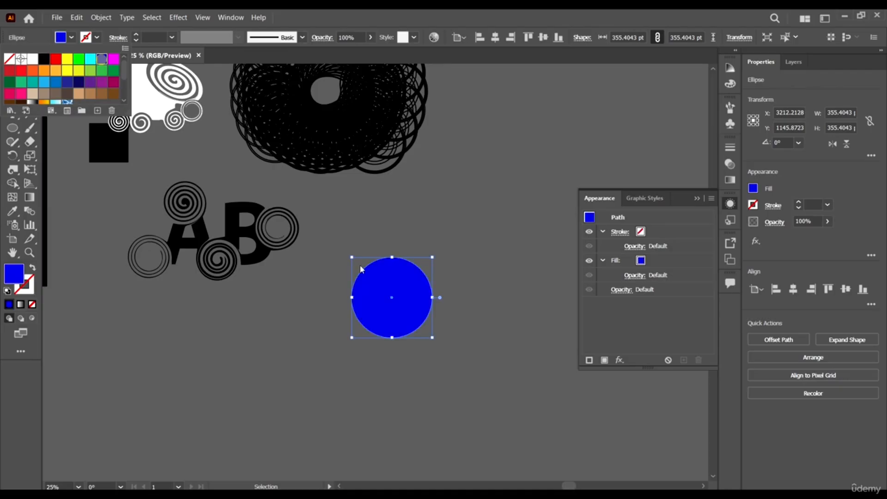
pyautogui.click(114, 58)
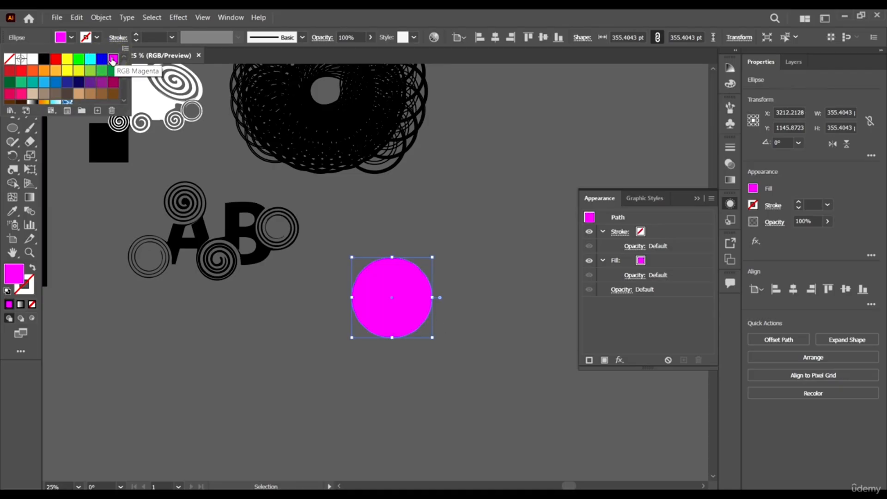
pyautogui.click(10, 70)
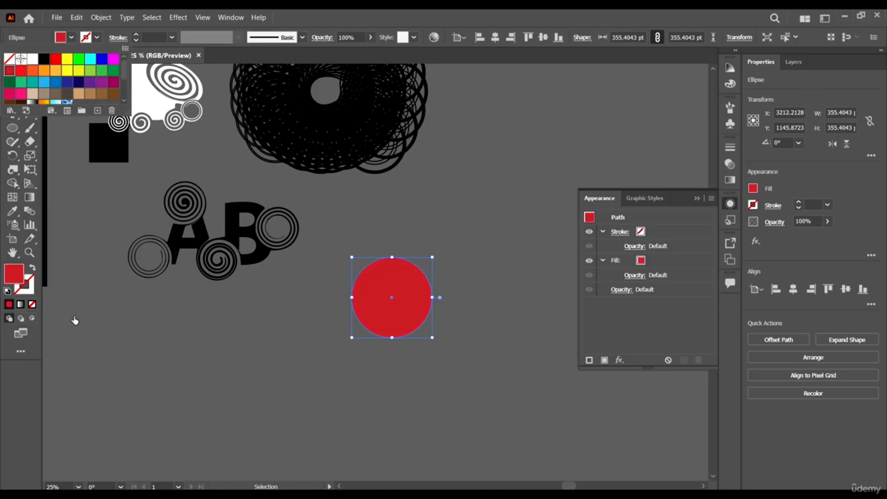
# - Set the circle's fill to dark red AF000D and place an overlapping copy of it to the right
pyautogui.doubleClick(13, 274)
pyautogui.moveTo(642, 242); pyautogui.dragTo(657, 253)
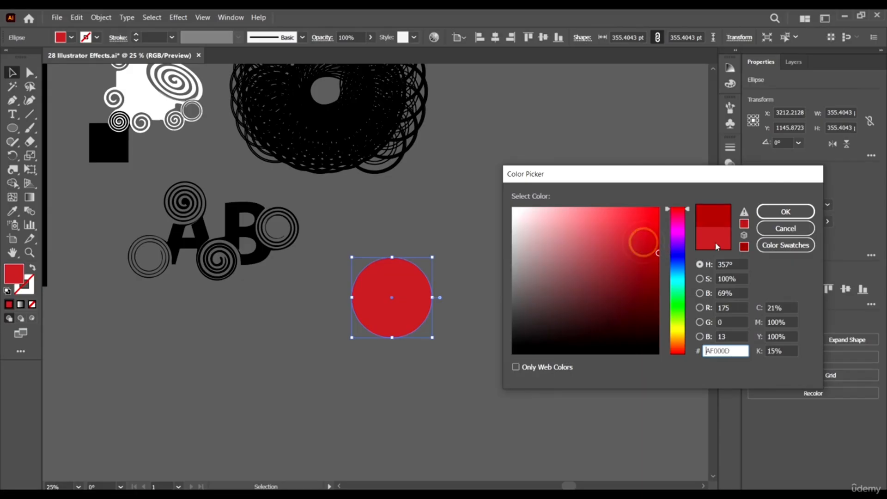
pyautogui.click(785, 211)
pyautogui.moveTo(410, 289); pyautogui.dragTo(453, 289)
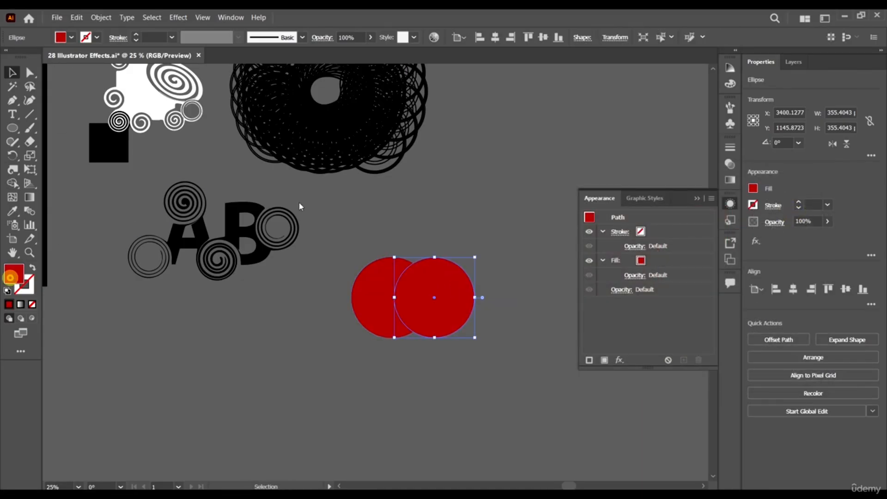
# - Change the fill of the copied circle to bright yellow using the color picker
pyautogui.doubleClick(11, 276)
pyautogui.moveTo(681, 230); pyautogui.dragTo(685, 329)
pyautogui.moveTo(644, 230); pyautogui.dragTo(672, 192)
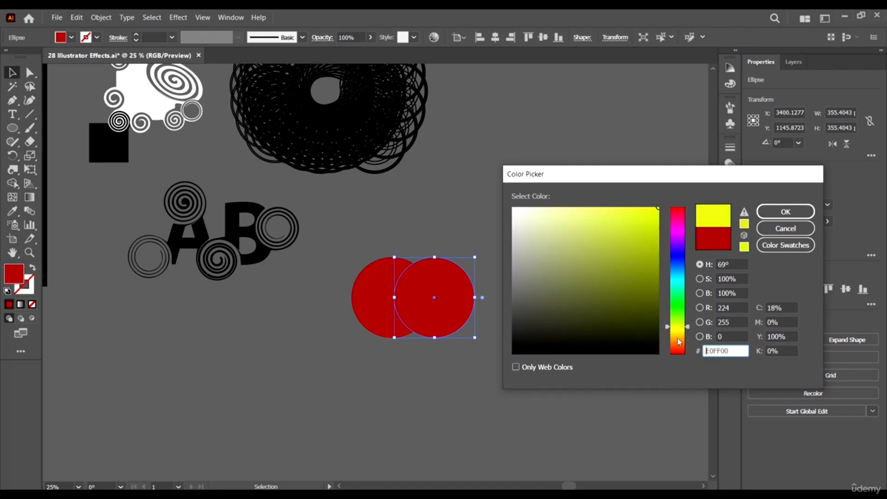
pyautogui.moveTo(679, 342); pyautogui.dragTo(675, 327)
pyautogui.click(785, 212)
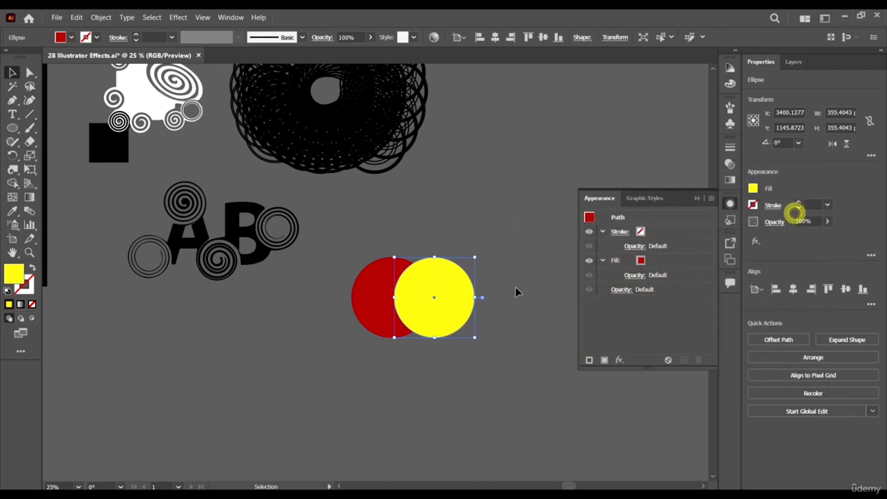
# - Twirl the yellow circle's left edge into a spiral over the red circle and deselect it
pyautogui.click(12, 156)
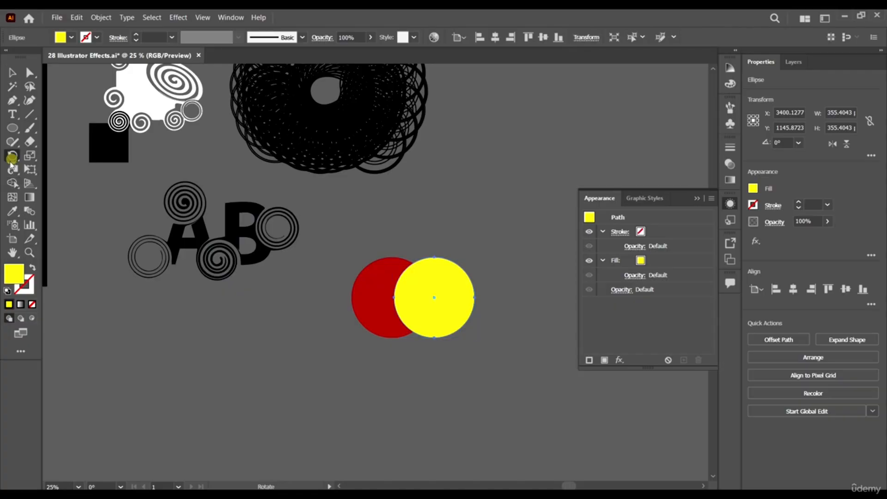
pyautogui.click(12, 170)
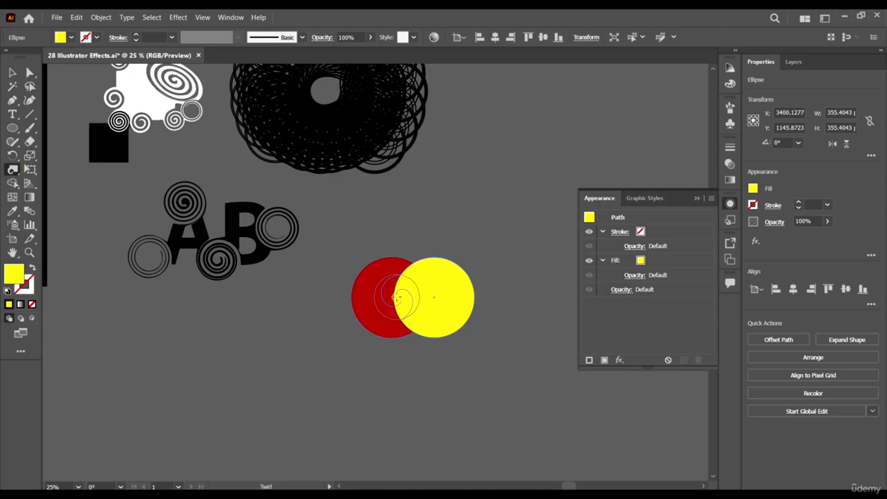
pyautogui.moveTo(396, 296); pyautogui.dragTo(396, 297)
pyautogui.press('v')
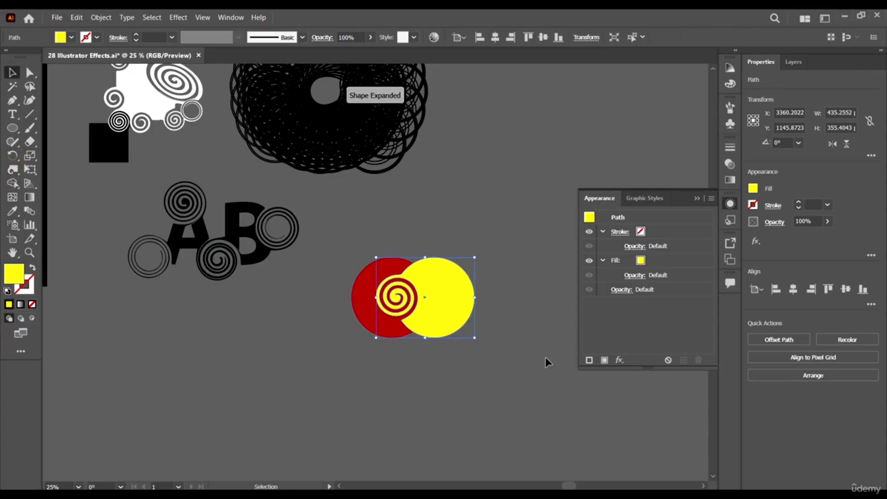
pyautogui.click(545, 358)
pyautogui.scroll(1, 493, 285)
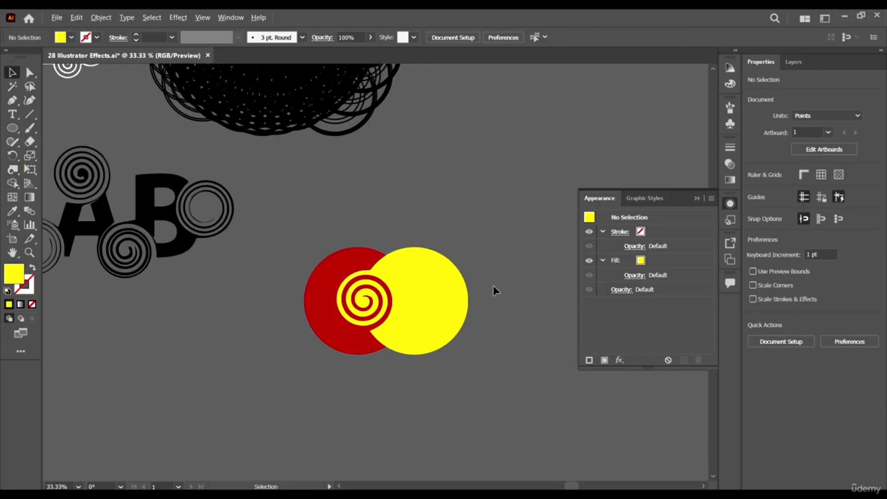
# - Twirl both circles together at their lower and upper intersections
pyautogui.click(12, 169)
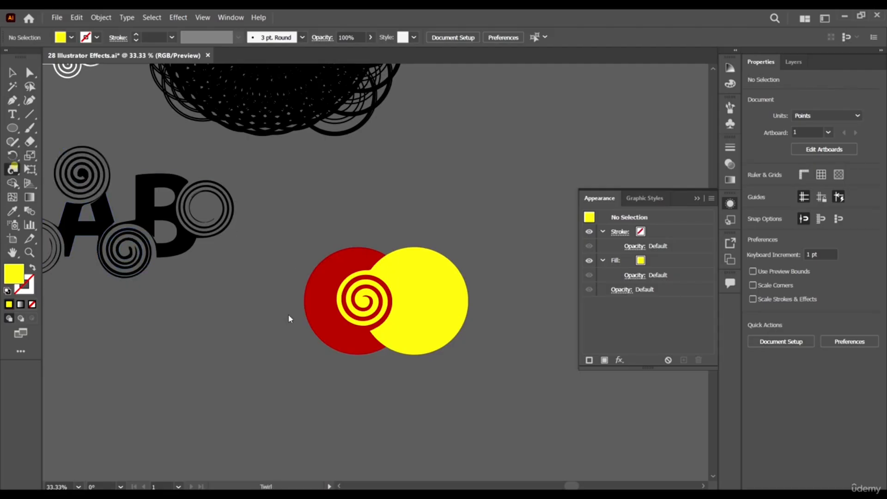
pyautogui.moveTo(386, 362); pyautogui.dragTo(387, 363)
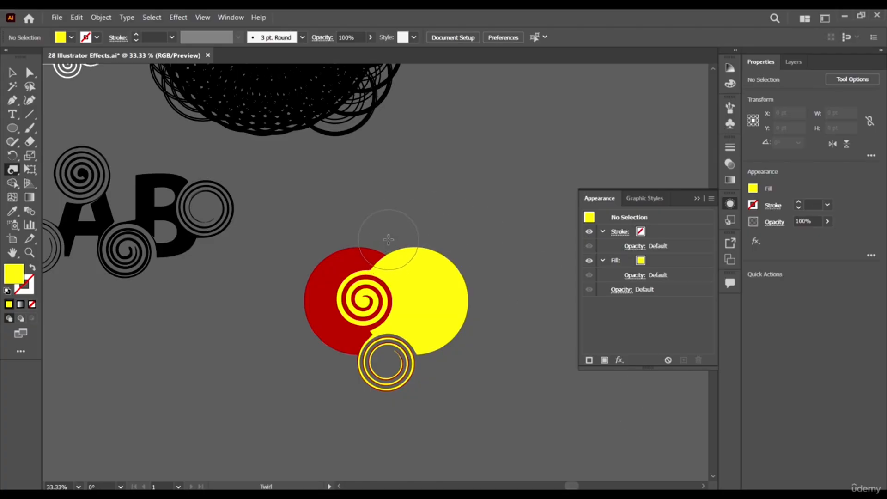
pyautogui.moveTo(388, 239); pyautogui.dragTo(388, 239)
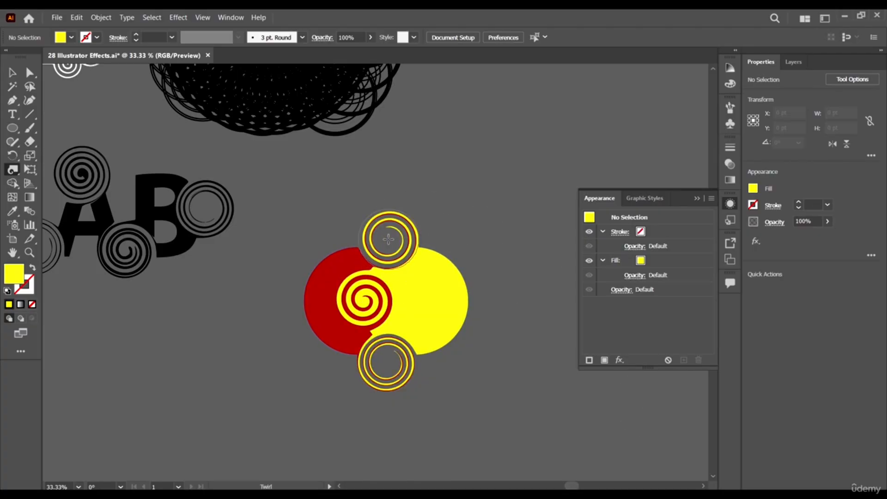
# - Smear the yellow circle's right side outward and the red circle's left side down-left with the Twirl tool
pyautogui.moveTo(446, 302); pyautogui.dragTo(534, 281)
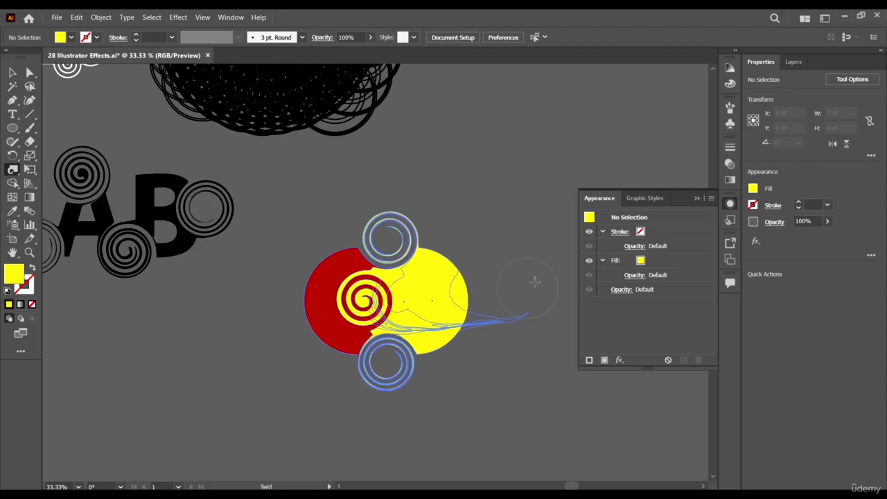
pyautogui.moveTo(474, 230); pyautogui.dragTo(475, 217)
pyautogui.moveTo(319, 280)
pyautogui.mouseDown()
pyautogui.moveTo(441, 281)
pyautogui.moveTo(266, 332)
pyautogui.mouseUp()
pyautogui.moveTo(326, 306)
pyautogui.mouseDown()
pyautogui.moveTo(272, 316)
pyautogui.moveTo(268, 328)
pyautogui.moveTo(287, 339)
pyautogui.moveTo(293, 328)
pyautogui.moveTo(275, 320)
pyautogui.moveTo(277, 337)
pyautogui.moveTo(292, 332)
pyautogui.moveTo(281, 322)
pyautogui.moveTo(286, 337)
pyautogui.mouseUp()
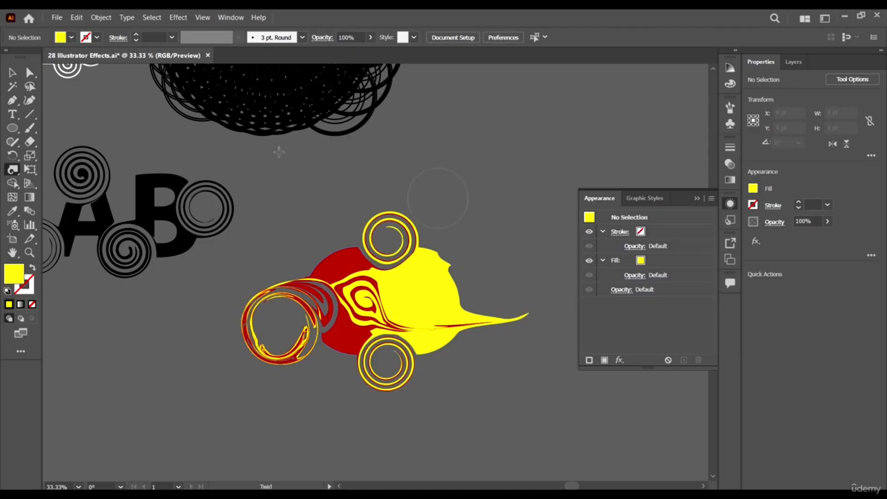
# - Delete the distorted red and yellow circles and move the black rosette farther to the right
pyautogui.click(7, 68)
pyautogui.hotkey('ctrl', '-')
pyautogui.hotkey('ctrl', '-')
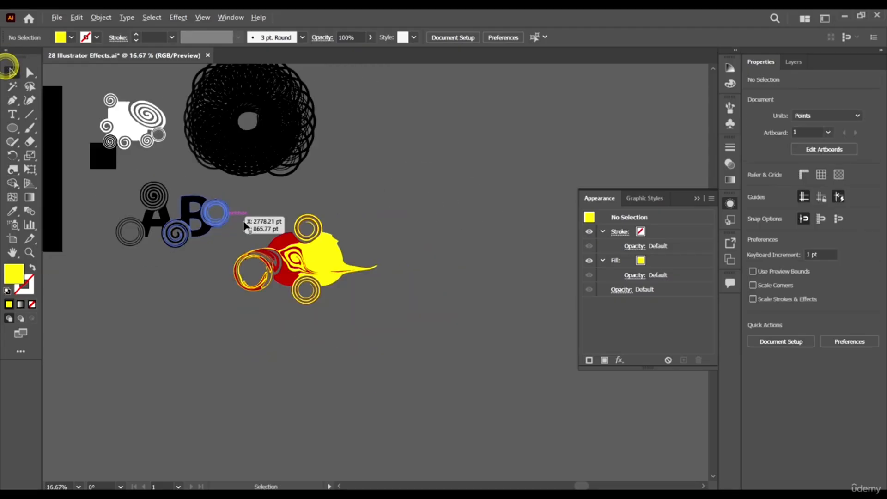
pyautogui.moveTo(392, 350); pyautogui.dragTo(250, 230)
pyautogui.press('Delete')
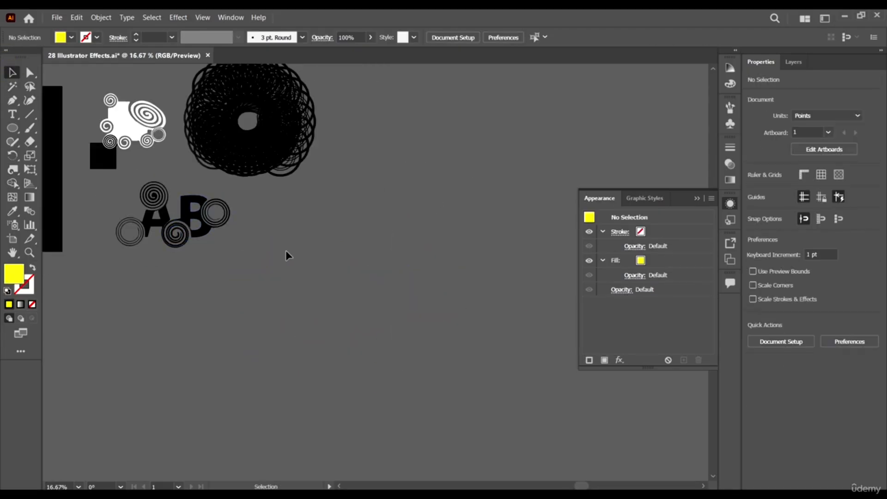
pyautogui.scroll(2, 304, 221)
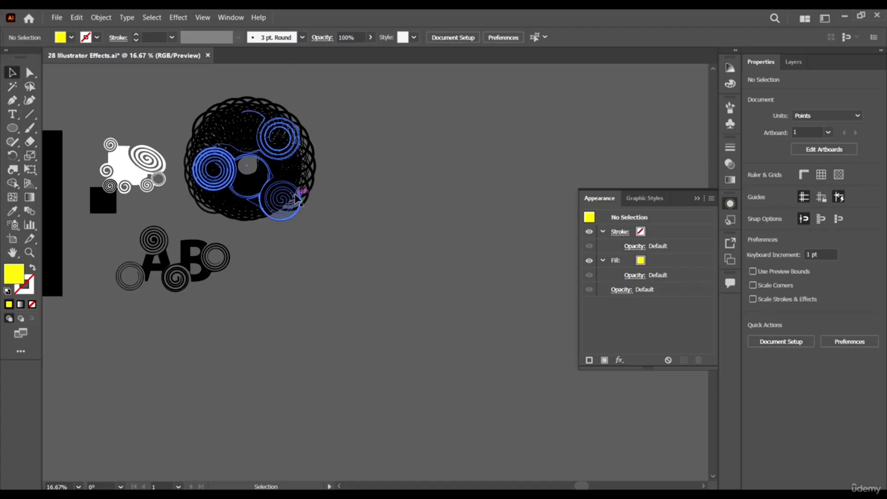
pyautogui.moveTo(296, 198); pyautogui.dragTo(418, 215)
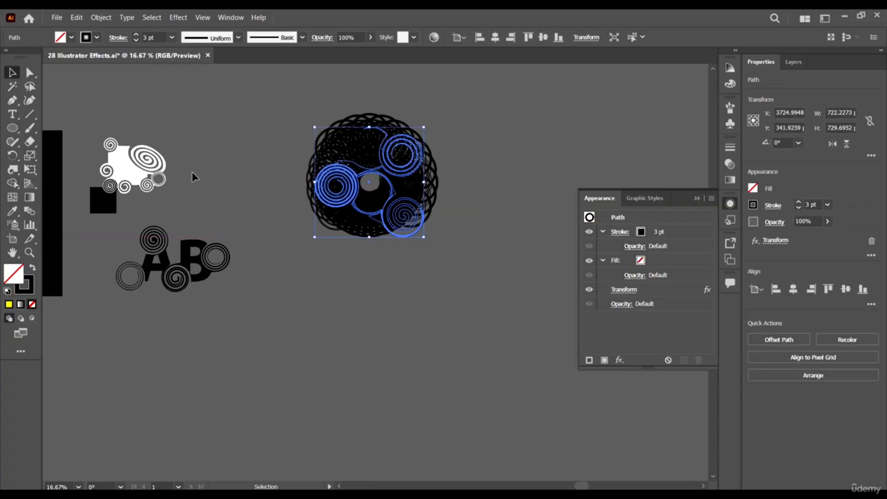
# - Draw a circle about 846 pt in diameter below the rosette and fill it with bright red
pyautogui.click(10, 128)
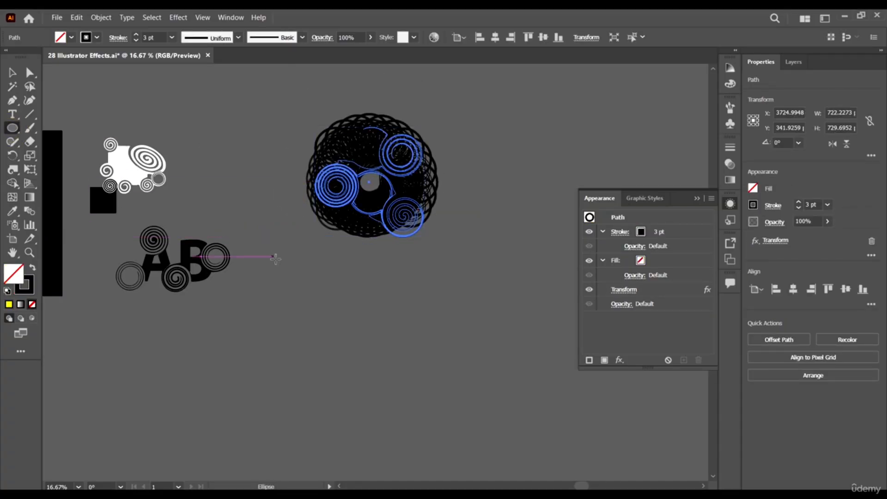
pyautogui.moveTo(287, 259); pyautogui.dragTo(414, 386)
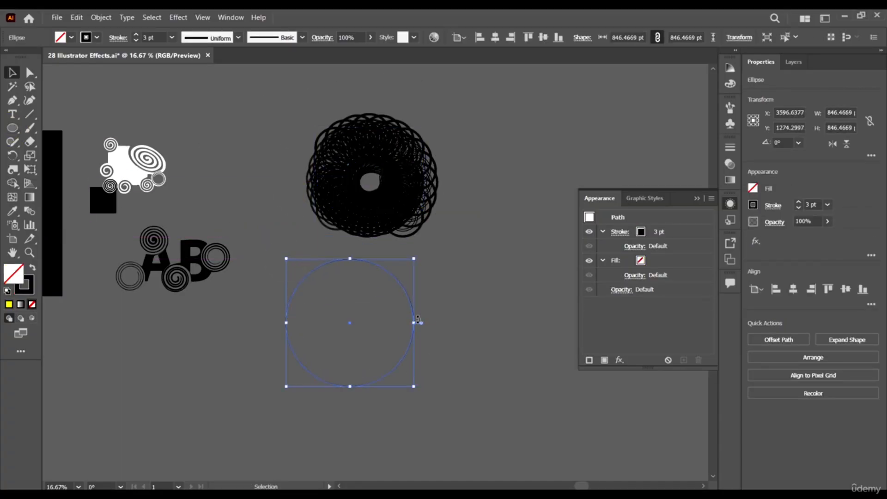
pyautogui.click(71, 36)
pyautogui.click(56, 55)
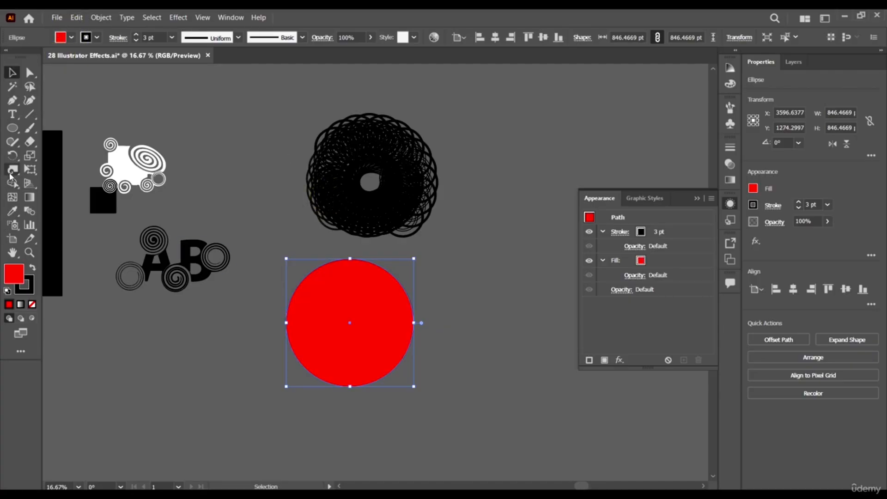
# - Pucker the red circle's right edge at several points and its left edge, keeping the existing Pucker tool options
pyautogui.moveTo(10, 176); pyautogui.dragTo(74, 210)
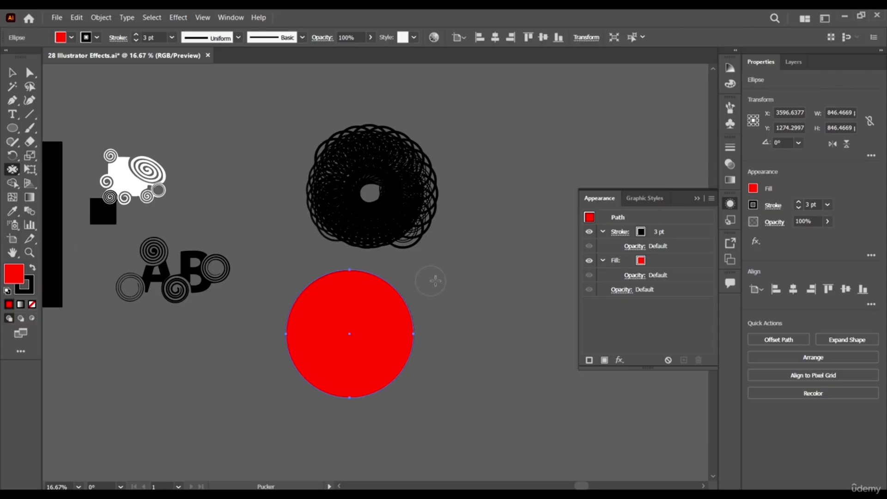
pyautogui.click(412, 317)
pyautogui.scroll(-2, 434, 324)
pyautogui.scroll(2, 440, 313)
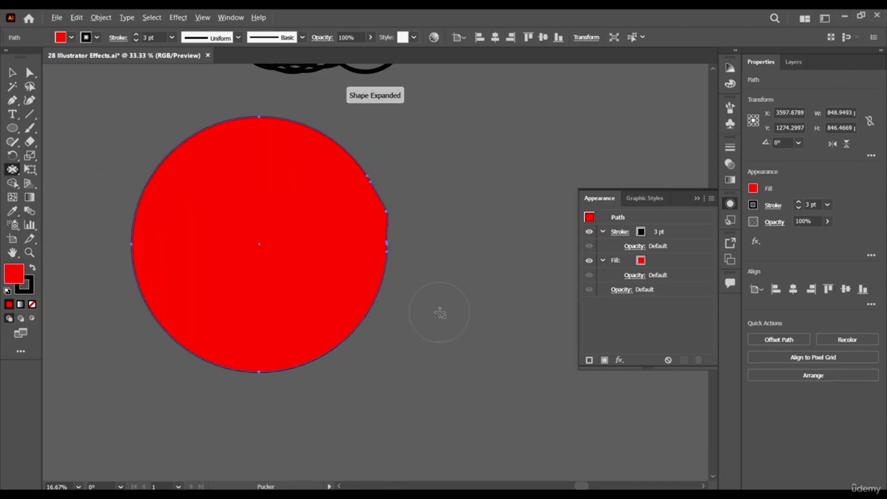
pyautogui.scroll(3, 332, 210)
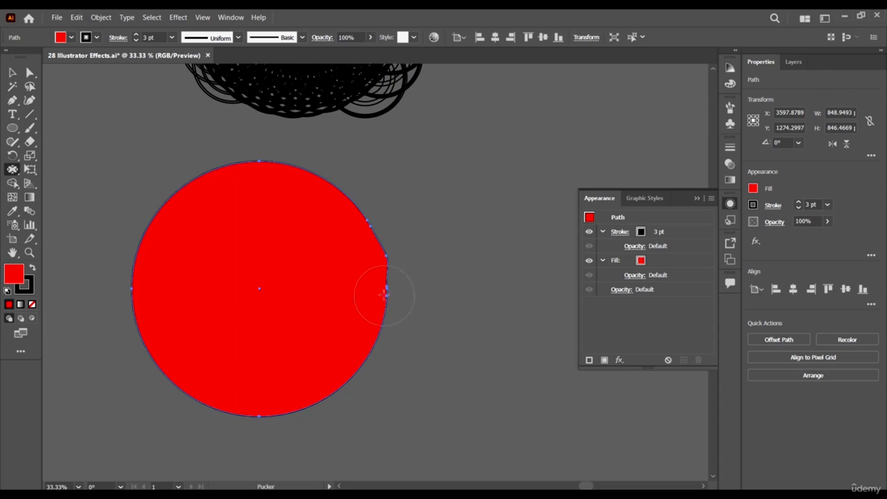
pyautogui.click(384, 294)
pyautogui.click(381, 334)
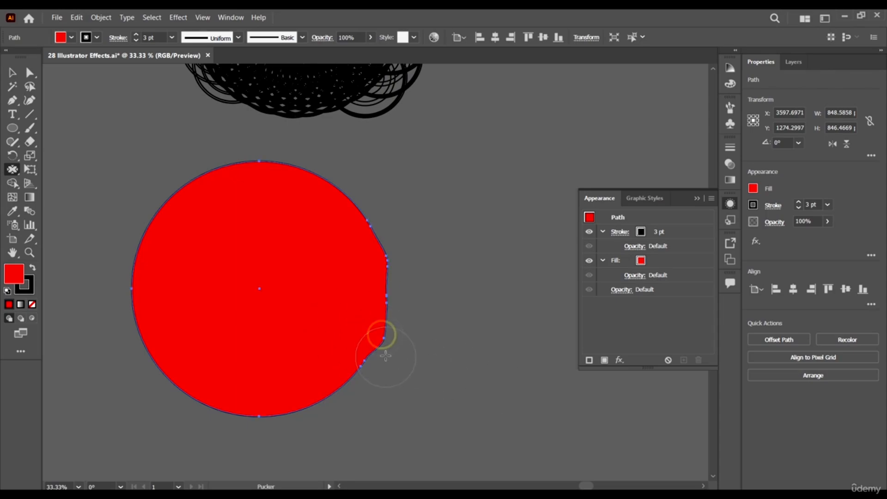
pyautogui.click(385, 340)
pyautogui.click(377, 340)
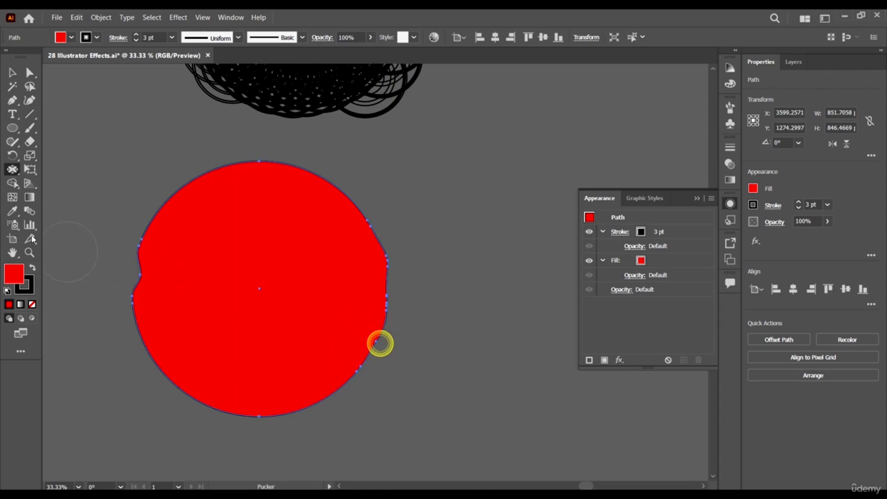
pyautogui.doubleClick(9, 170)
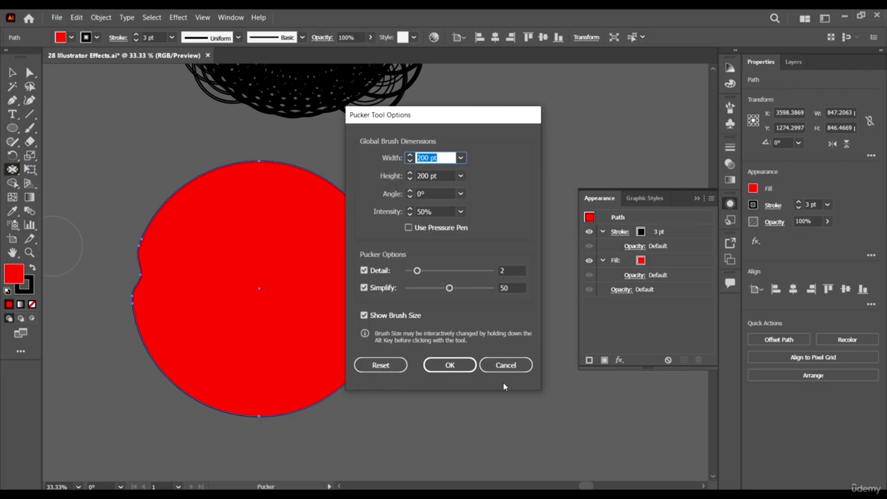
pyautogui.click(506, 365)
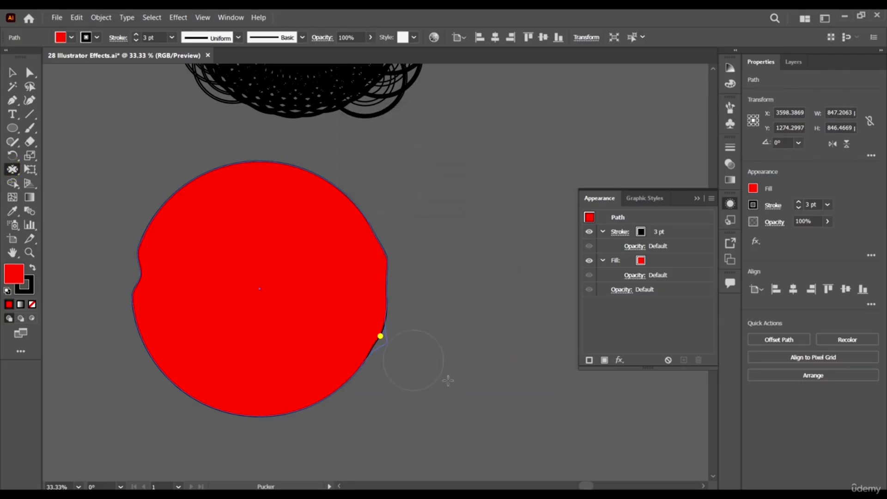
# - Pucker the red shape along its lower-right, bottom and lower-left edges
pyautogui.moveTo(380, 335)
pyautogui.mouseDown()
pyautogui.moveTo(370, 360)
pyautogui.moveTo(340, 383)
pyautogui.mouseUp()
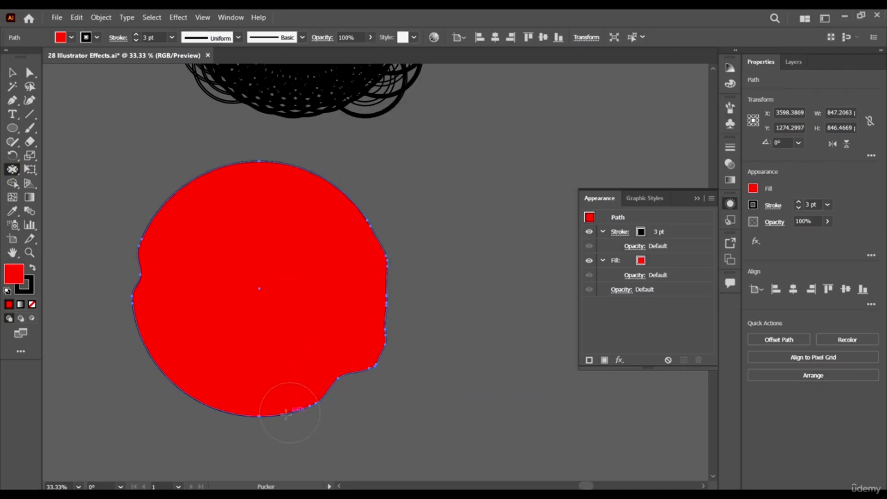
pyautogui.moveTo(256, 417); pyautogui.dragTo(216, 403)
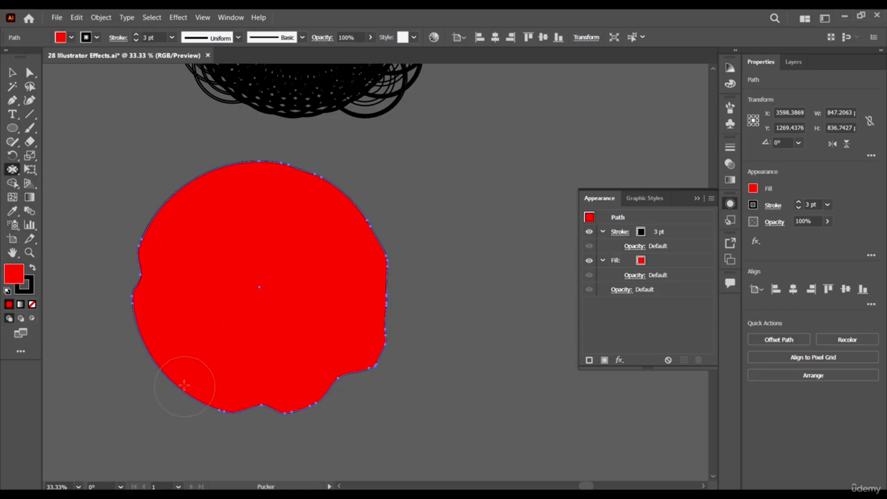
pyautogui.moveTo(176, 382); pyautogui.dragTo(147, 344)
pyautogui.hscroll(-1, 230, 342)
pyautogui.click(191, 317)
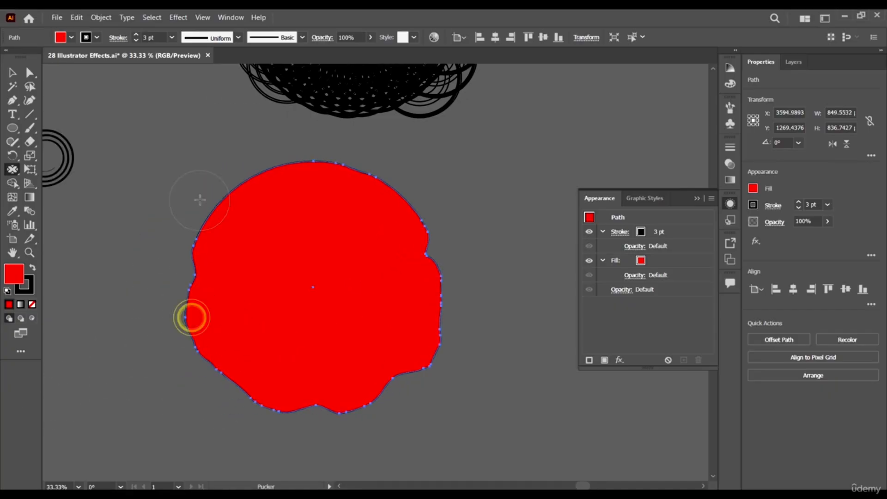
# - Pucker the shape's upper-left, top and upper-right edges into pointed corners
pyautogui.click(216, 200)
pyautogui.click(288, 160)
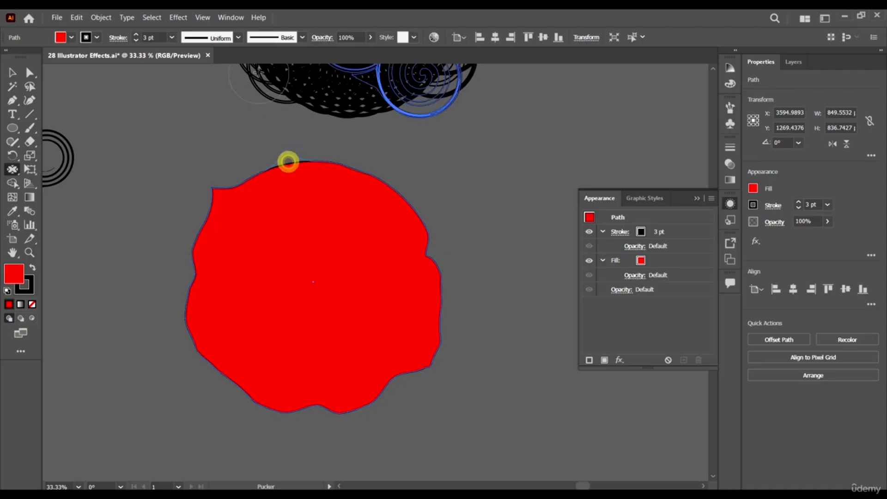
pyautogui.click(392, 188)
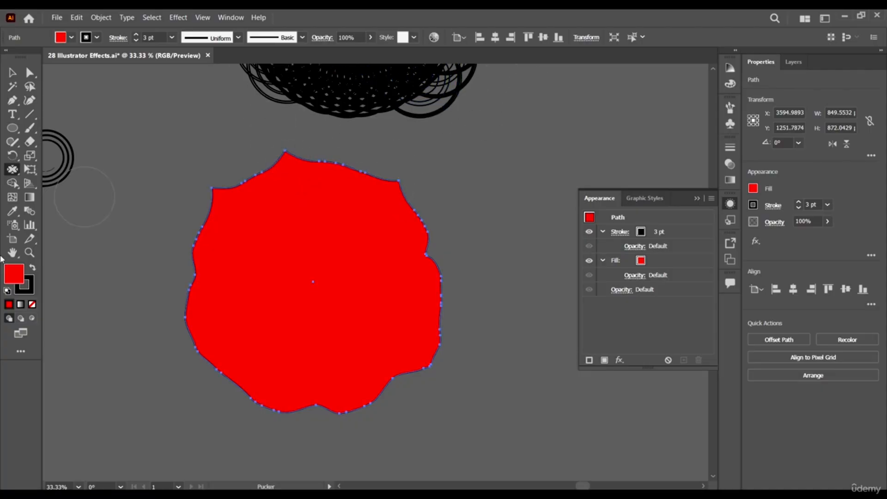
# - Bloat the red shape's upper-right edge inward and outward, and bulge its top edge outward with the Bloat tool
pyautogui.click(12, 169)
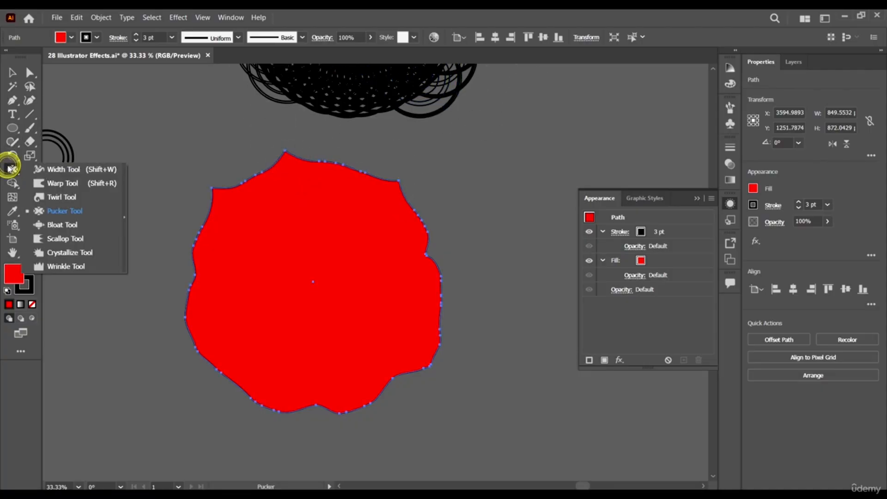
pyautogui.click(72, 226)
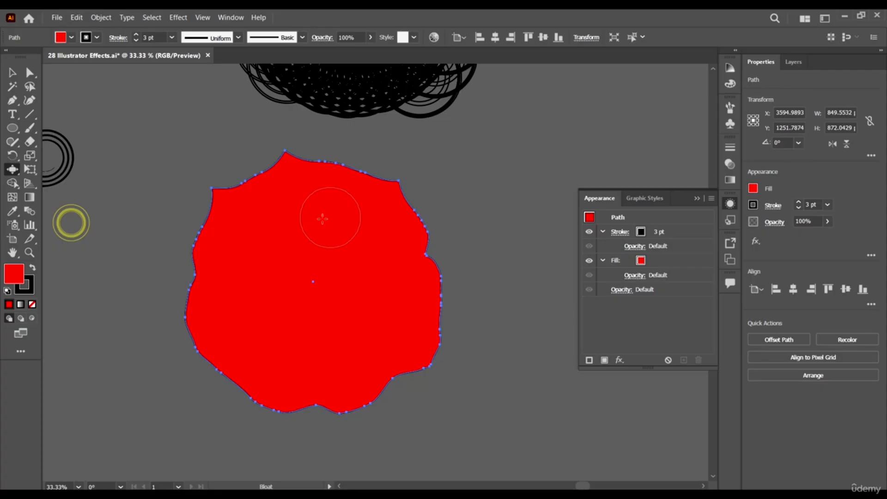
pyautogui.click(414, 205)
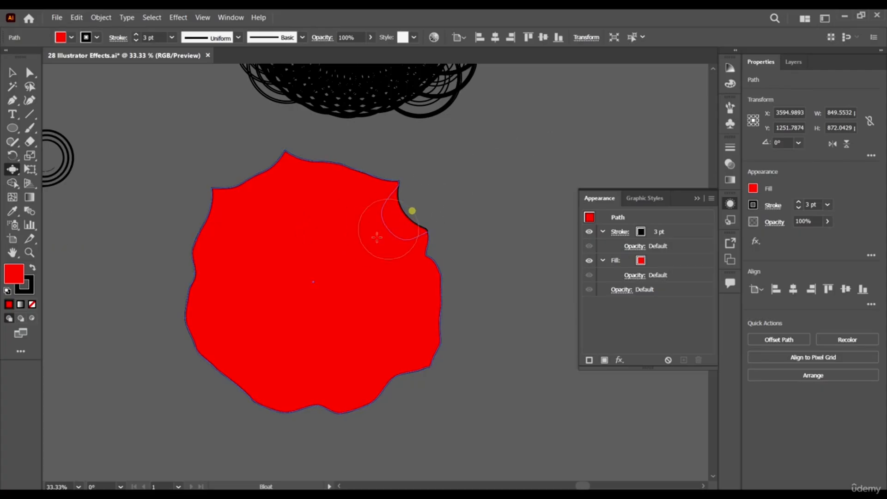
pyautogui.click(387, 227)
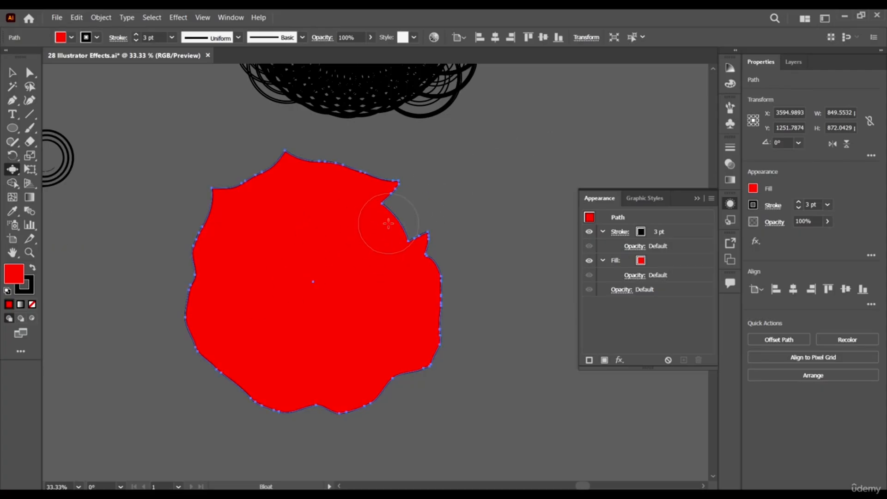
pyautogui.click(388, 223)
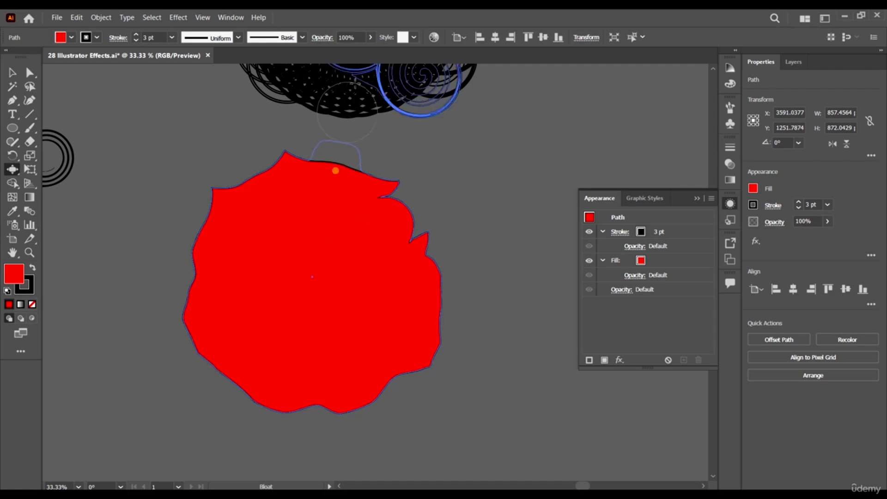
pyautogui.scroll(3, 330, 181)
pyautogui.click(342, 258)
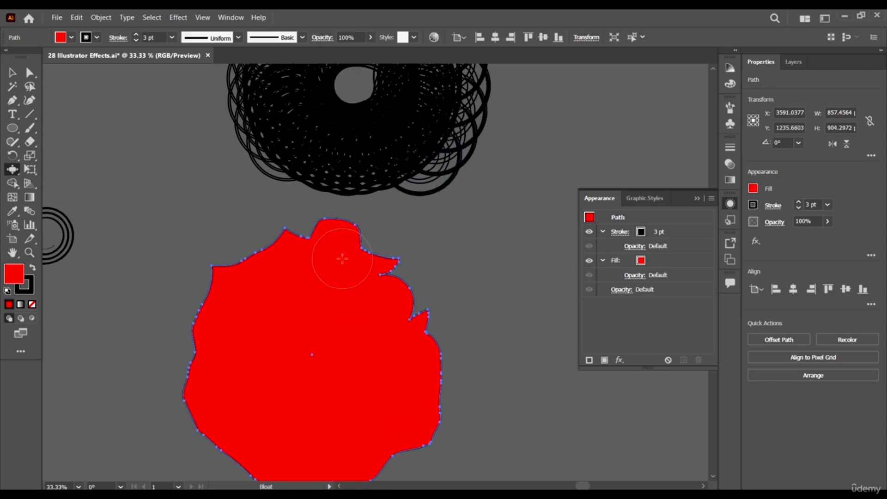
# - Bloat the red shape's upper-left and left edges into rounded bulges
pyautogui.click(254, 258)
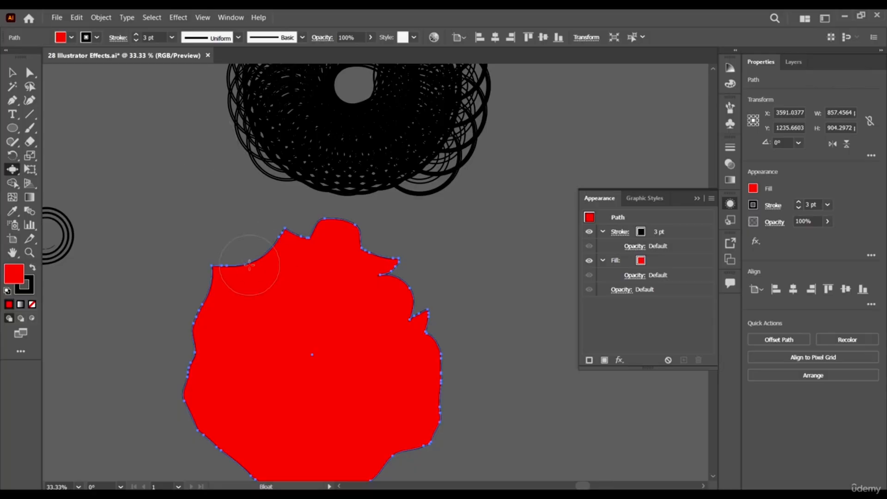
pyautogui.click(256, 262)
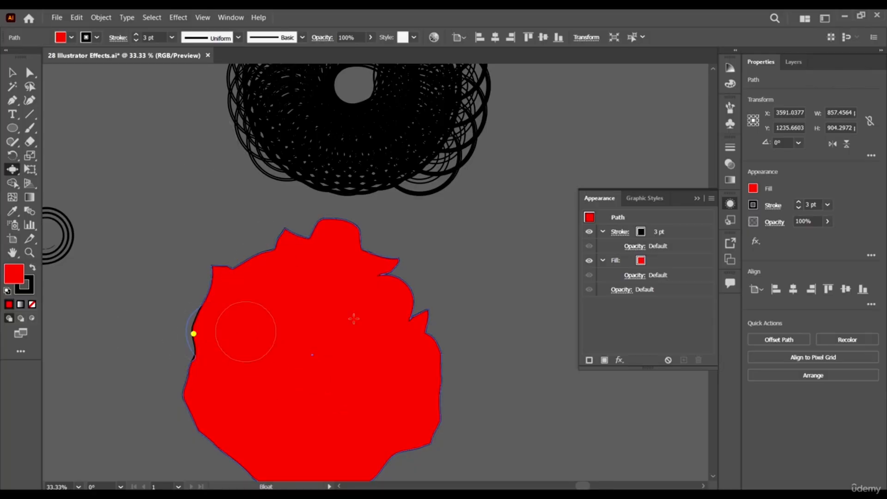
pyautogui.click(194, 333)
pyautogui.hscroll(-1, 225, 331)
pyautogui.click(226, 331)
pyautogui.click(233, 350)
pyautogui.click(240, 368)
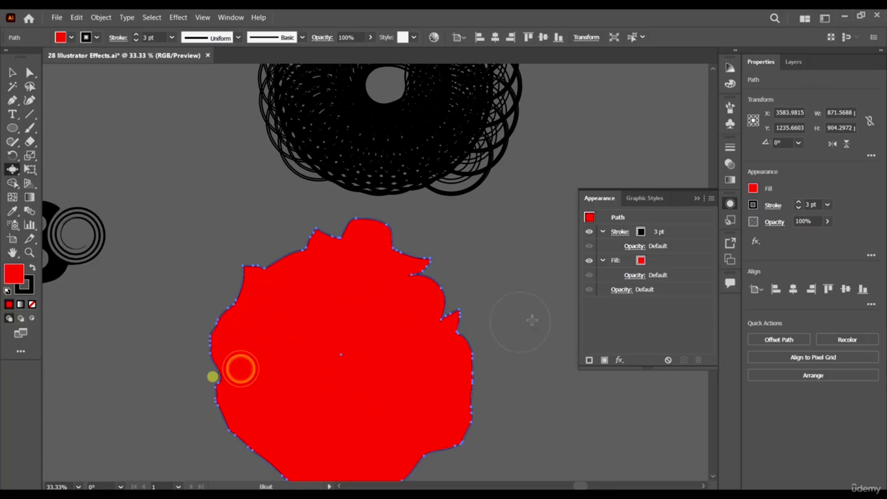
pyautogui.scroll(-1, 532, 320)
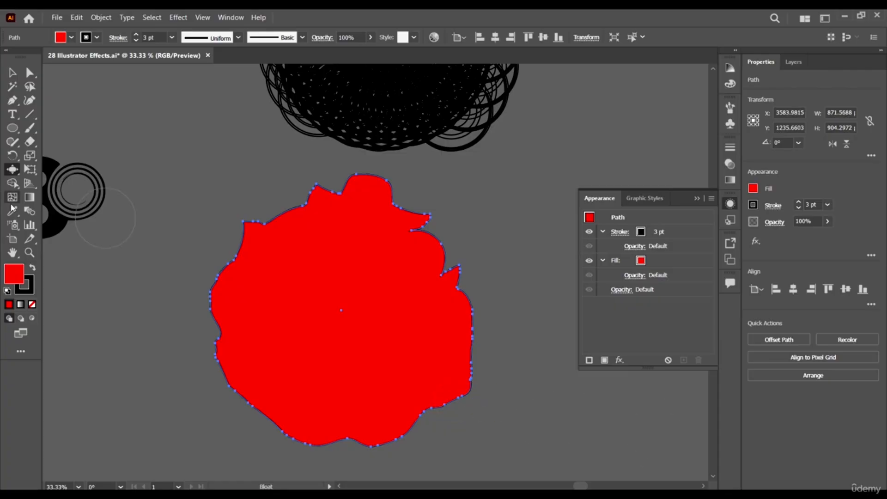
# - Apply the Scallop tool along the red shape's upper-left and right edges
pyautogui.moveTo(18, 171)
pyautogui.mouseDown()
pyautogui.moveTo(60, 223)
pyautogui.moveTo(69, 251)
pyautogui.mouseUp()
pyautogui.click(75, 234)
pyautogui.moveTo(222, 284); pyautogui.dragTo(214, 283)
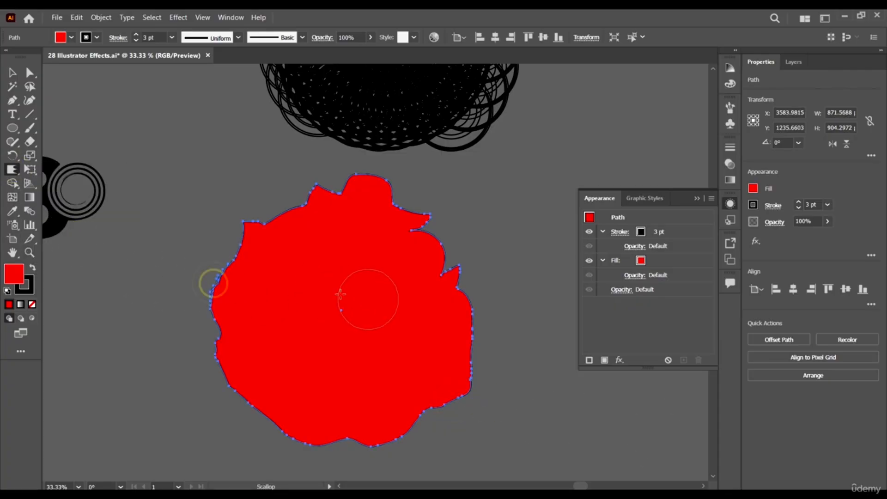
pyautogui.moveTo(473, 303); pyautogui.dragTo(544, 287)
pyautogui.scroll(1, 521, 340)
pyautogui.moveTo(444, 353); pyautogui.dragTo(545, 369)
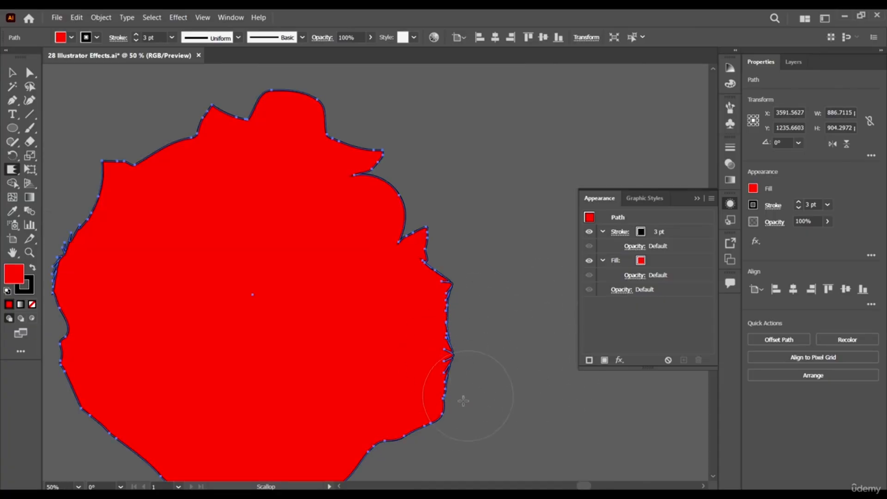
# - Scallop the shape's lower-right, bottom and lower-left edges into fine spikes
pyautogui.scroll(-2, 367, 275)
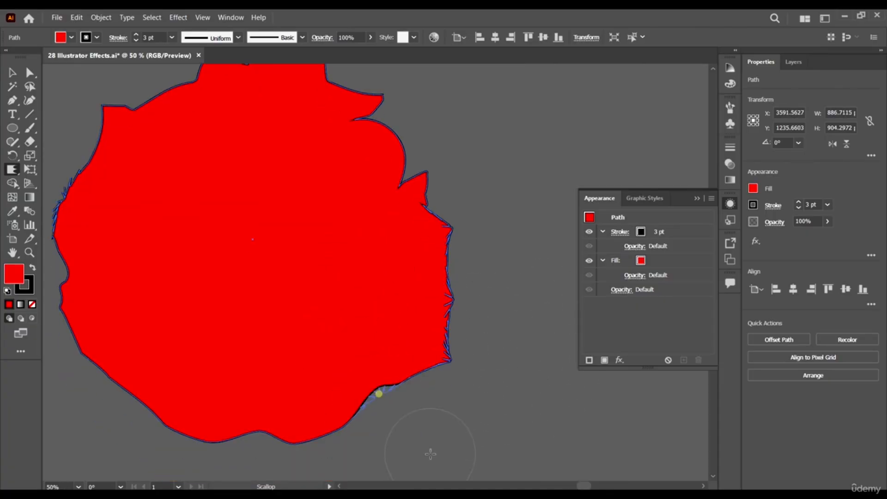
pyautogui.moveTo(430, 454); pyautogui.dragTo(425, 438)
pyautogui.moveTo(422, 380); pyautogui.dragTo(464, 424)
pyautogui.scroll(-2, 425, 349)
pyautogui.moveTo(306, 382)
pyautogui.mouseDown()
pyautogui.moveTo(338, 455)
pyautogui.moveTo(224, 396)
pyautogui.moveTo(208, 439)
pyautogui.moveTo(119, 418)
pyautogui.moveTo(88, 372)
pyautogui.mouseUp()
pyautogui.moveTo(114, 311); pyautogui.dragTo(60, 338)
pyautogui.moveTo(110, 270); pyautogui.dragTo(30, 341)
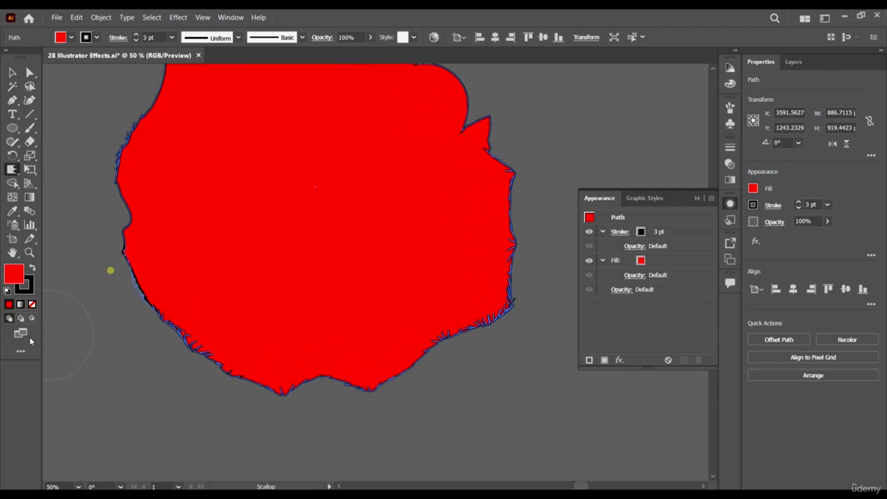
pyautogui.scroll(-2, 340, 185)
# - Deselect the red shape and examine its scalloped edges up close
pyautogui.press('v')
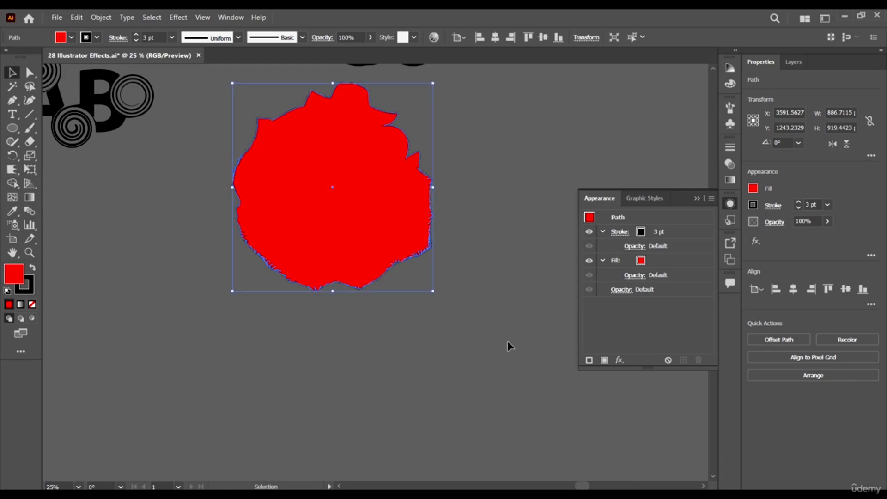
pyautogui.click(508, 343)
pyautogui.scroll(2, 416, 214)
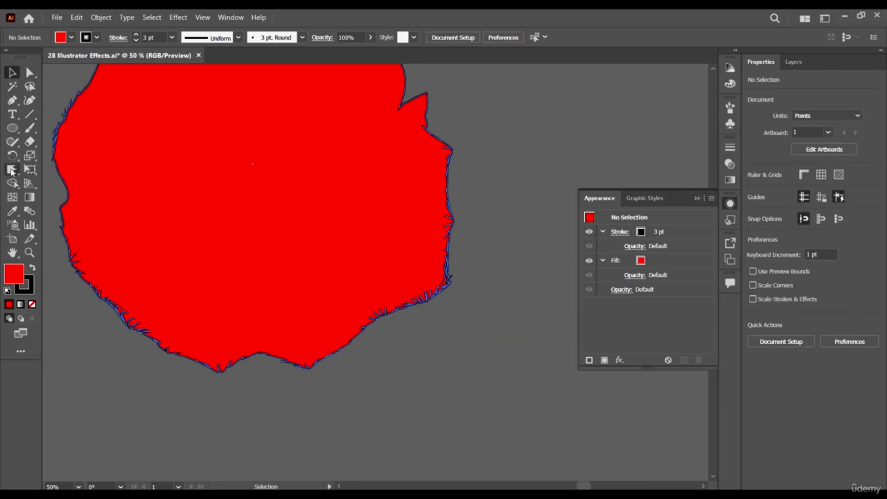
pyautogui.scroll(2, 186, 228)
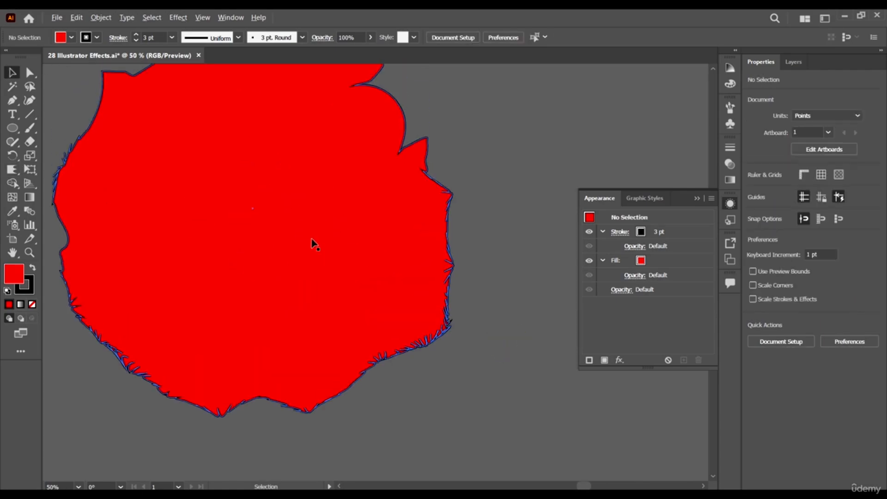
pyautogui.scroll(-2, 314, 244)
# - Reselect the red shape and apply the Crystallize tool down its right and lower-right edges
pyautogui.click(239, 222)
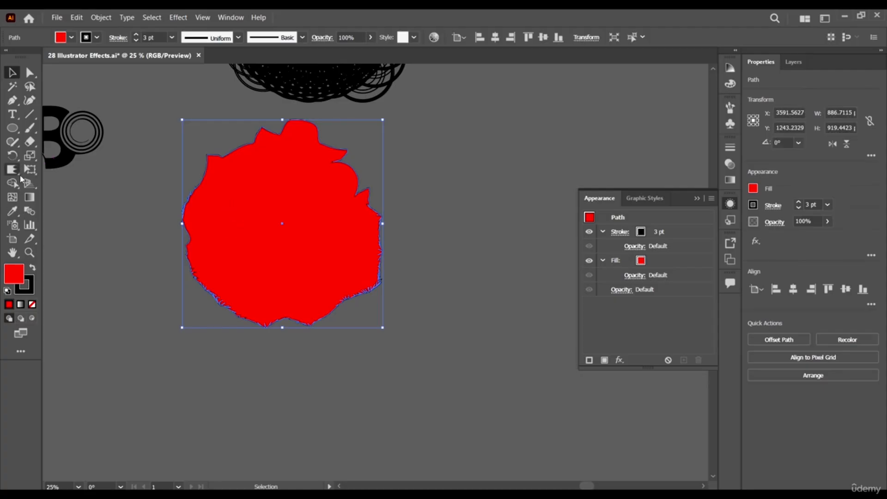
pyautogui.click(14, 171)
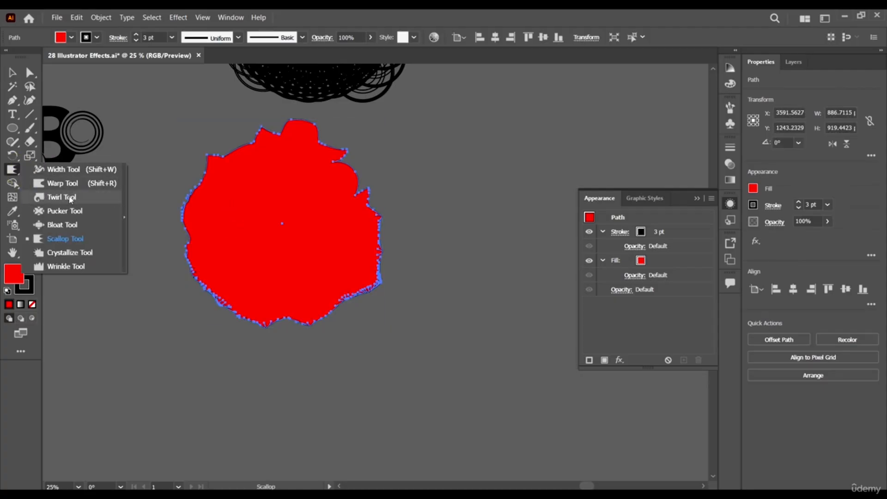
pyautogui.click(72, 254)
pyautogui.scroll(2, 377, 204)
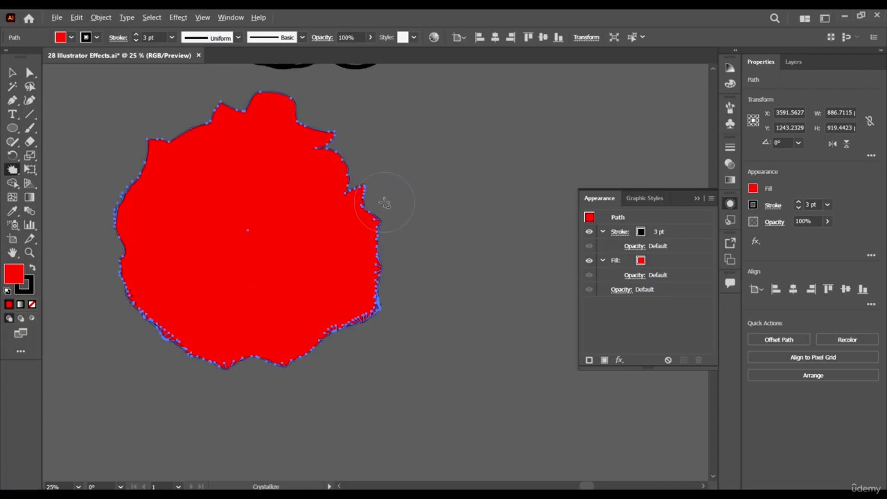
pyautogui.moveTo(369, 229); pyautogui.dragTo(396, 259)
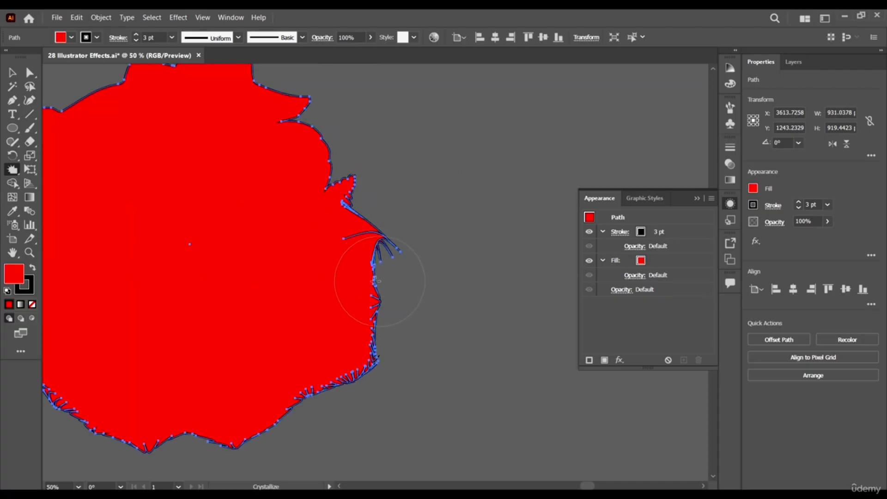
pyautogui.moveTo(375, 291); pyautogui.dragTo(388, 321)
pyautogui.click(377, 368)
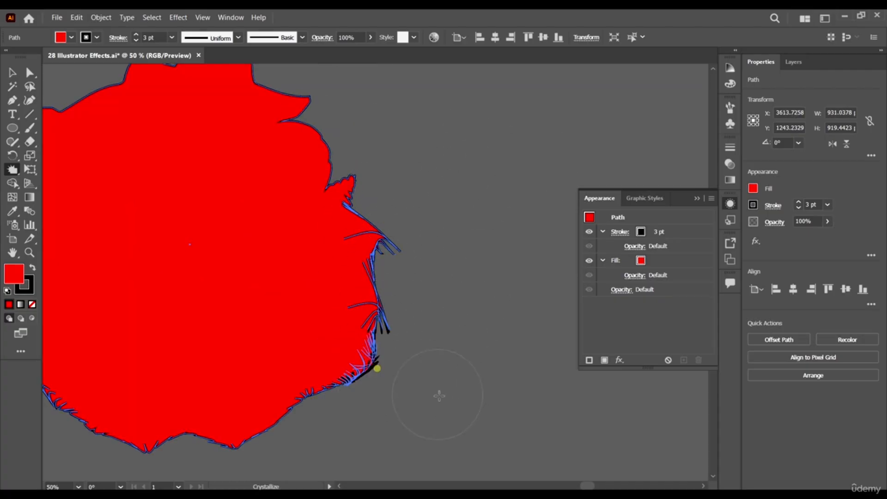
# - Crystallize the red shape's bottom and lower-left edges, staying with the Crystallize tool
pyautogui.scroll(-1, 89, 219)
pyautogui.click(15, 172)
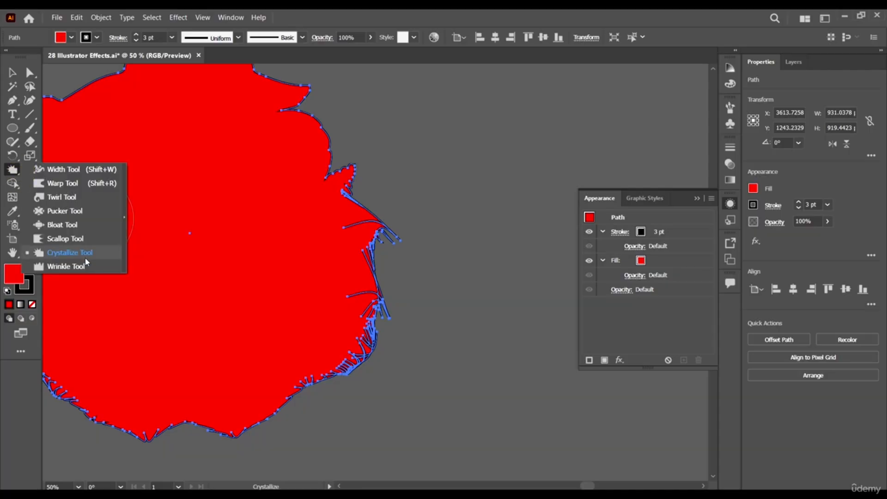
pyautogui.click(71, 255)
pyautogui.scroll(-1, 427, 366)
pyautogui.scroll(-6, 426, 366)
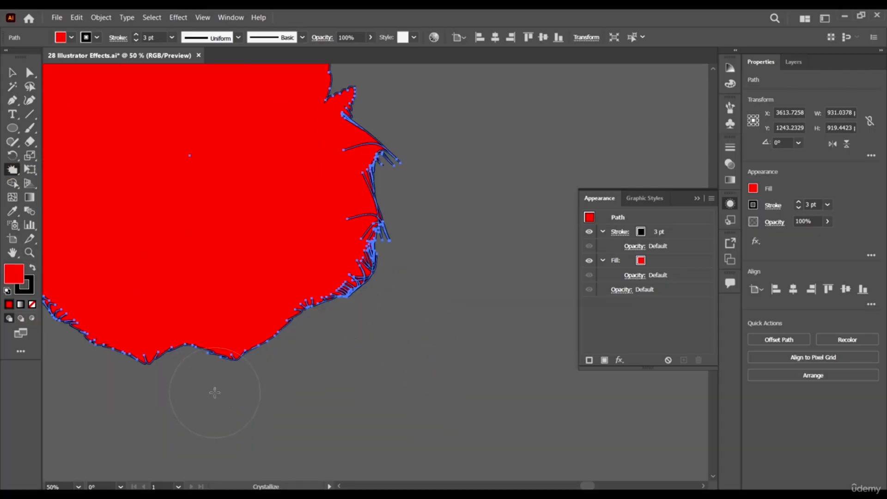
pyautogui.click(233, 359)
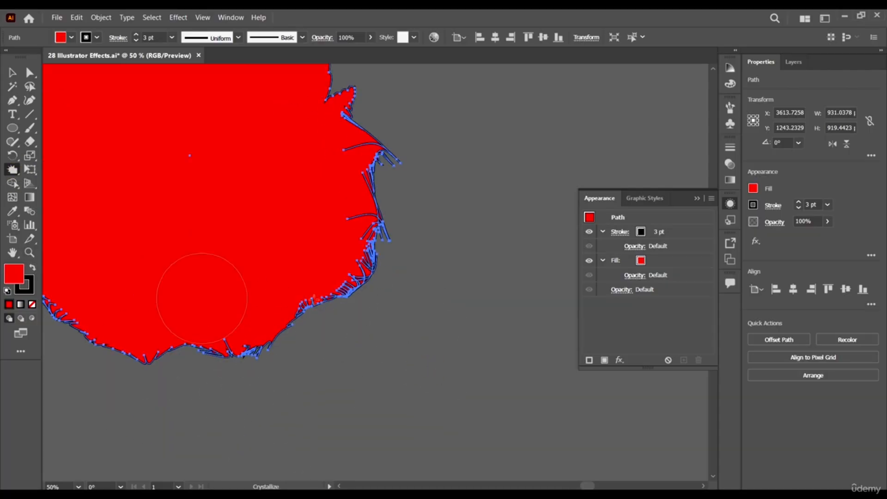
pyautogui.scroll(-3, 419, 283)
pyautogui.scroll(3, 294, 320)
pyautogui.scroll(3, 245, 148)
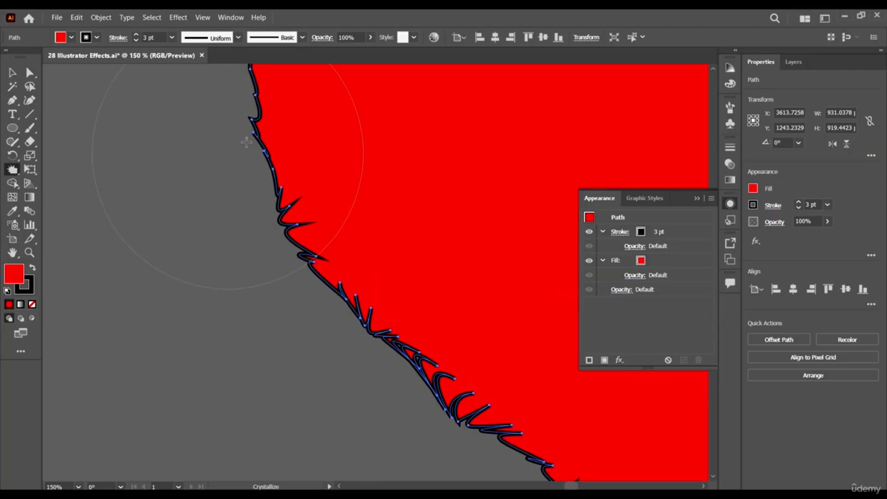
pyautogui.click(252, 127)
# - Crystallize the shape's upper-left corner, upper-left edge and top bulge into long spikes
pyautogui.hscroll(-4, 412, 178)
pyautogui.scroll(5, 378, 168)
pyautogui.scroll(-3, 372, 166)
pyautogui.scroll(5, 372, 116)
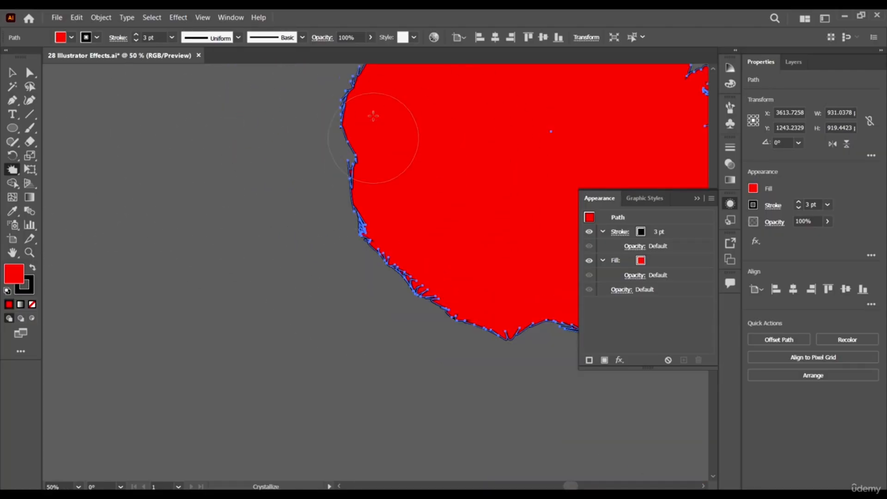
pyautogui.scroll(5, 365, 121)
pyautogui.scroll(3, 343, 115)
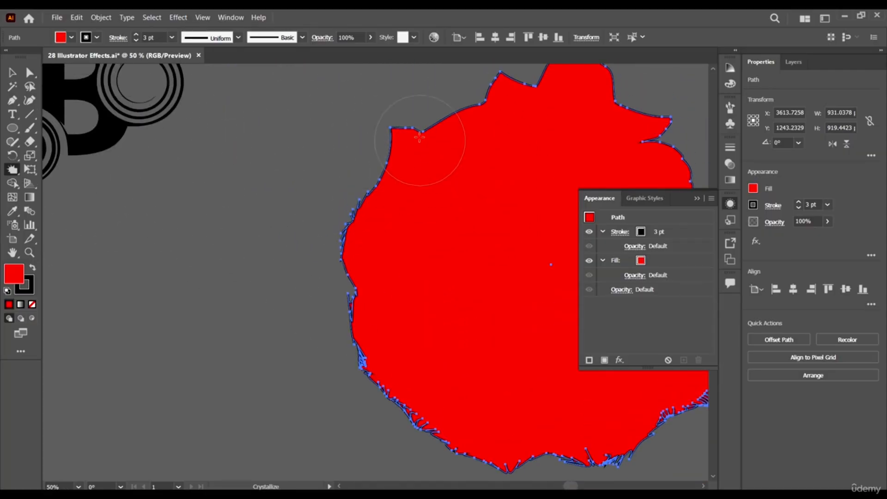
pyautogui.click(419, 138)
pyautogui.scroll(3, 393, 121)
pyautogui.click(473, 160)
pyautogui.scroll(3, 416, 74)
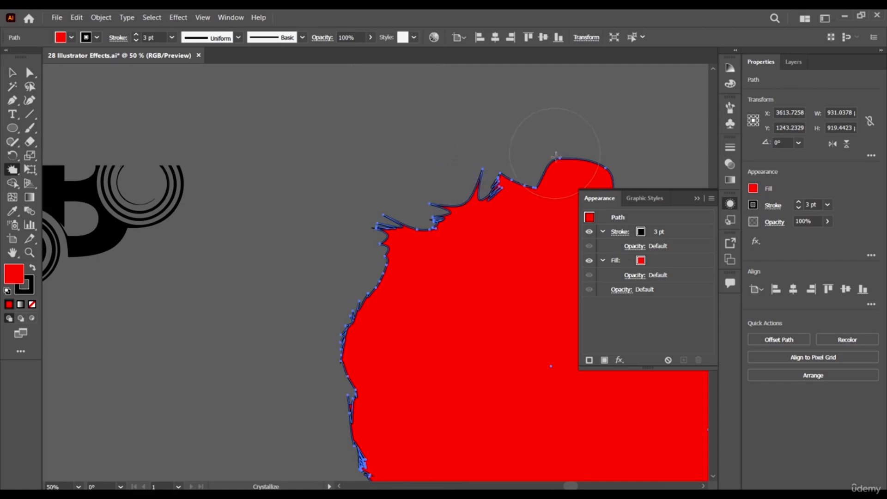
pyautogui.click(555, 157)
pyautogui.scroll(3, 550, 139)
# - Crystallize the shape's left edge from top to bottom and rework its upper-left corner
pyautogui.click(375, 373)
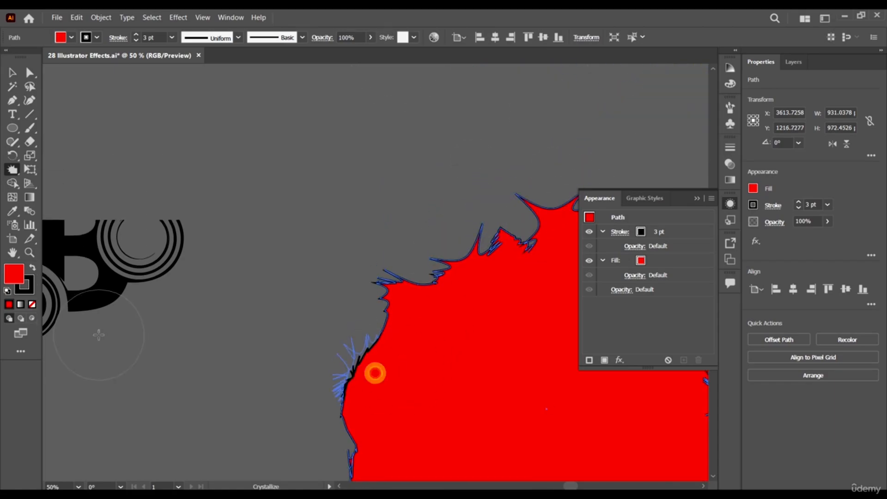
pyautogui.click(329, 427)
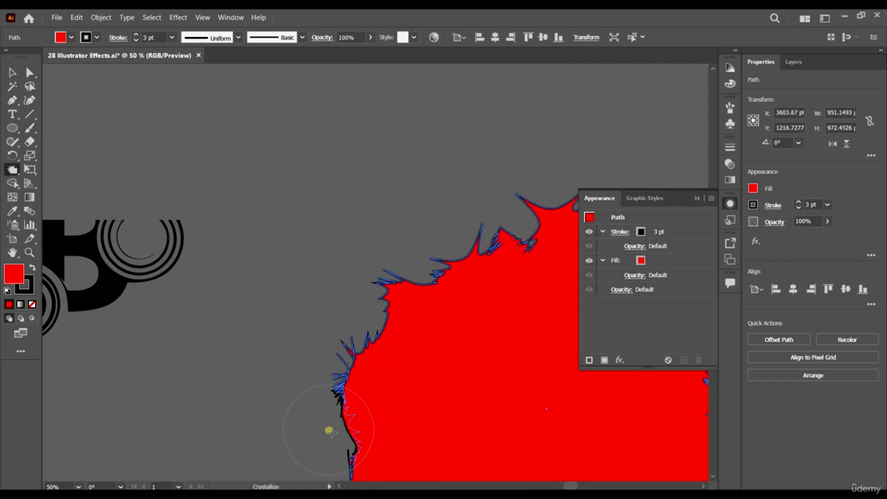
pyautogui.click(369, 451)
pyautogui.scroll(-3, 443, 429)
pyautogui.click(350, 432)
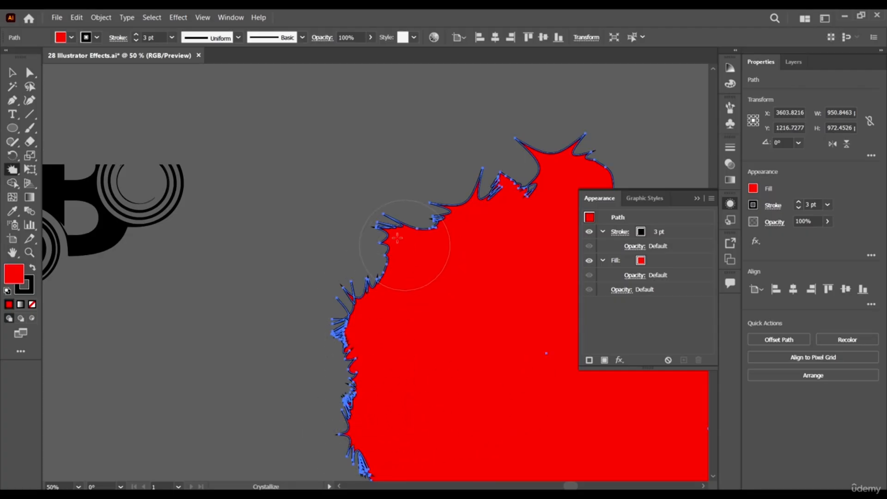
pyautogui.click(376, 231)
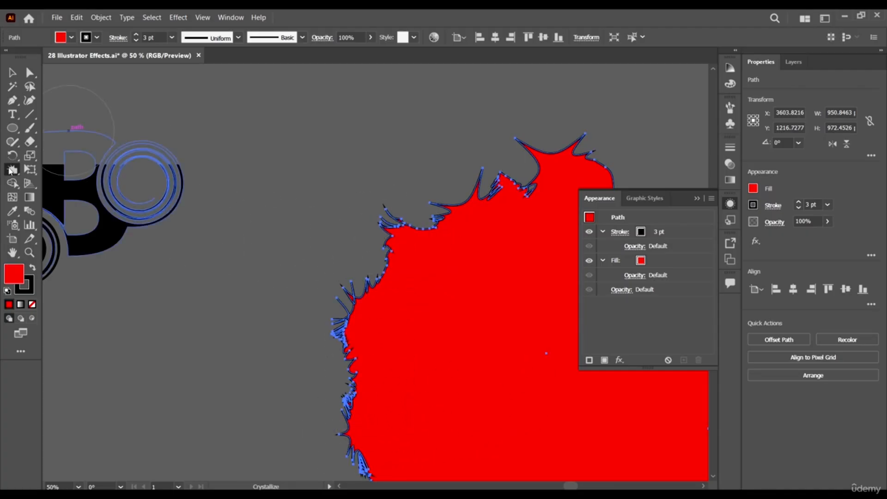
# - Review the Crystallize tool options and close them without changes
pyautogui.click(12, 170)
pyautogui.doubleClick(12, 170)
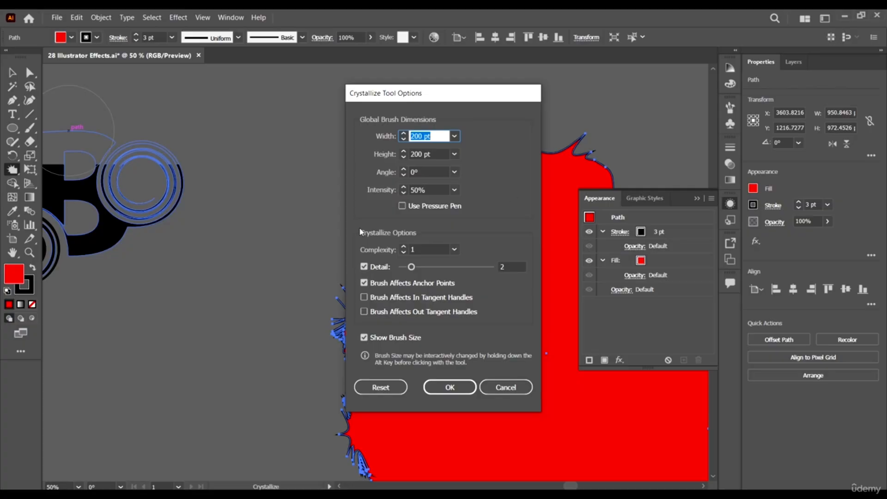
pyautogui.click(505, 387)
# - Switch from the Crystallize tool to the Wrinkle tool
pyautogui.click(13, 170)
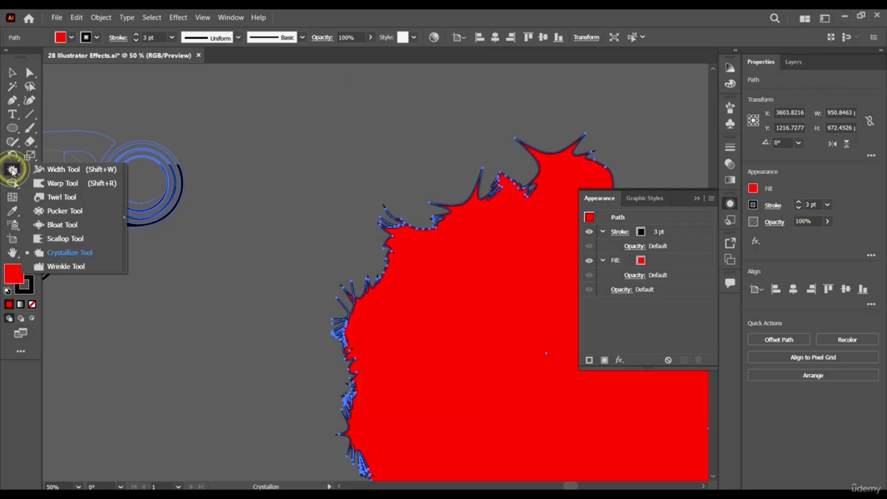
pyautogui.click(72, 266)
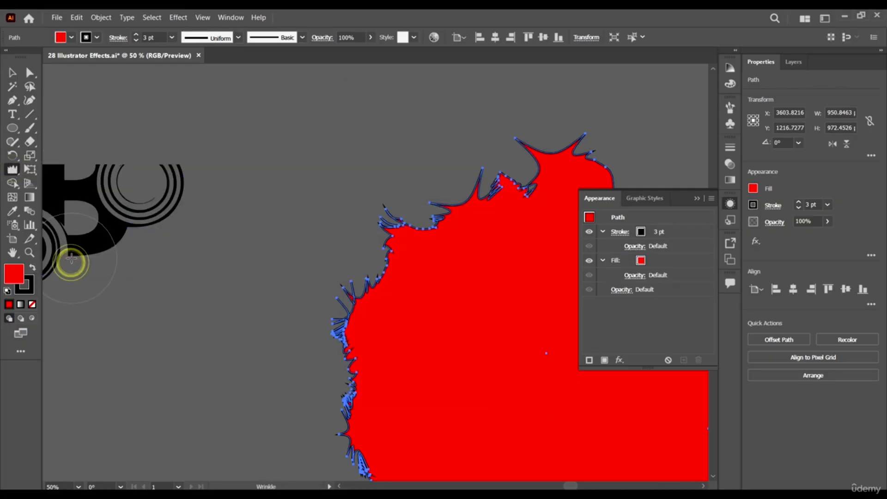
pyautogui.click(11, 172)
pyautogui.click(11, 171)
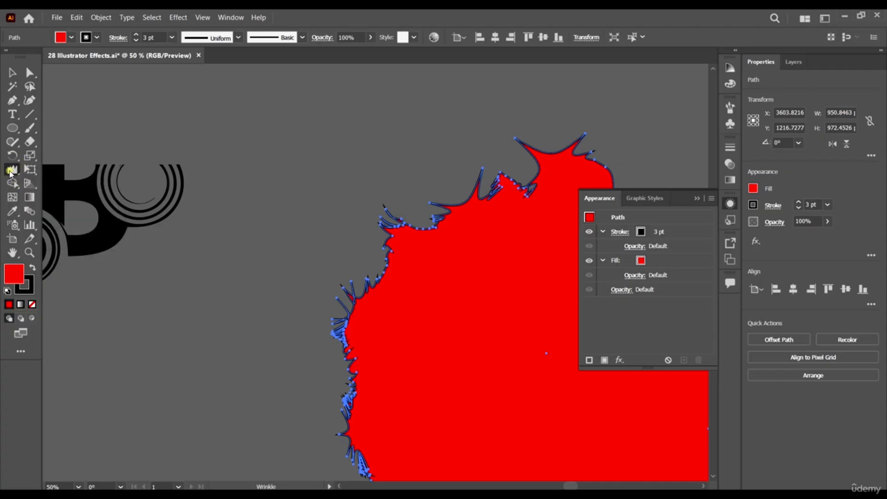
# - Draw a new red circle about 570 pt in diameter below the AB lettering, beside the crystallized shape
pyautogui.scroll(-2, 311, 254)
pyautogui.hotkey('alt', 'v')
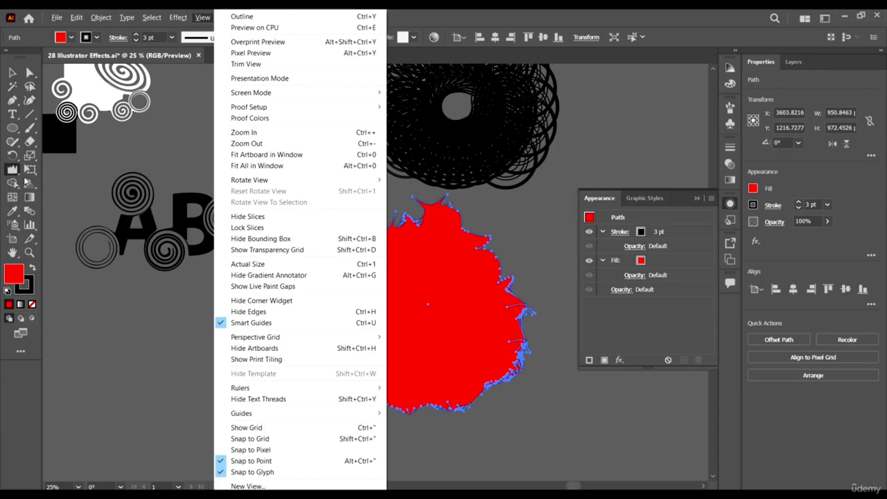
pyautogui.click(11, 129)
pyautogui.moveTo(99, 349); pyautogui.dragTo(228, 422)
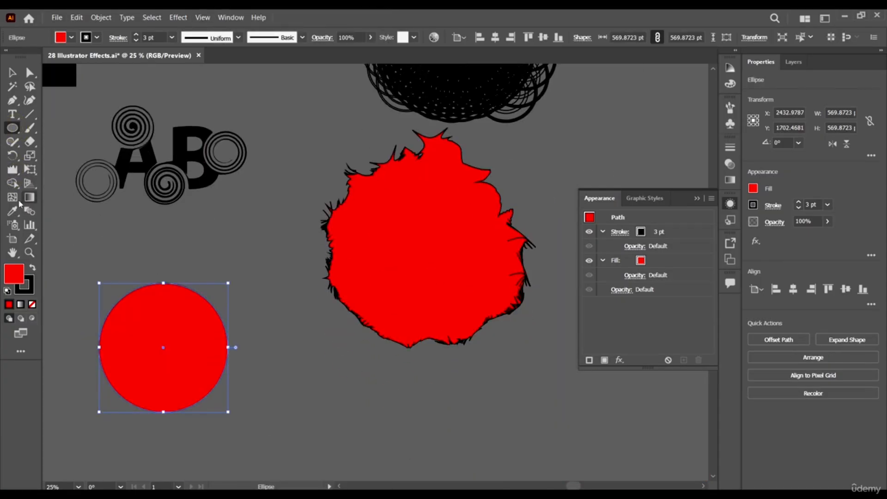
# - Apply the Wrinkle tool to the new circle's top and upper-right edge
pyautogui.click(13, 169)
pyautogui.scroll(2, 134, 352)
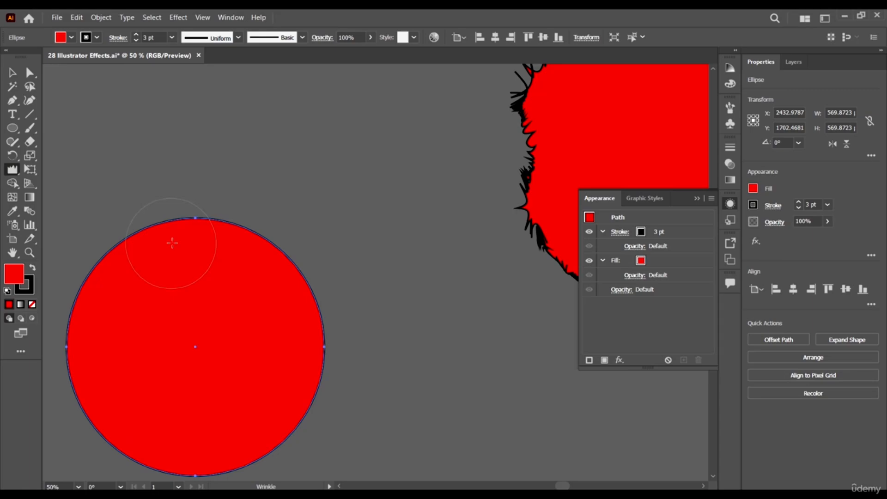
pyautogui.click(197, 220)
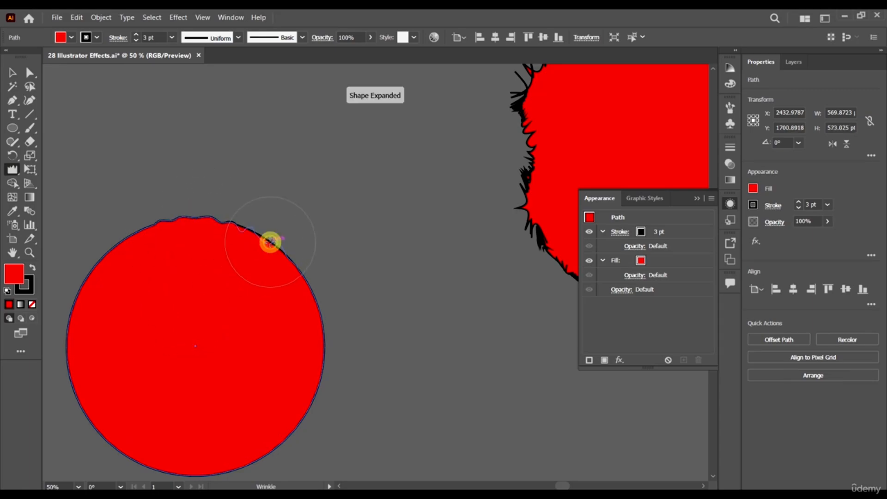
pyautogui.click(268, 239)
pyautogui.moveTo(270, 241); pyautogui.dragTo(276, 232)
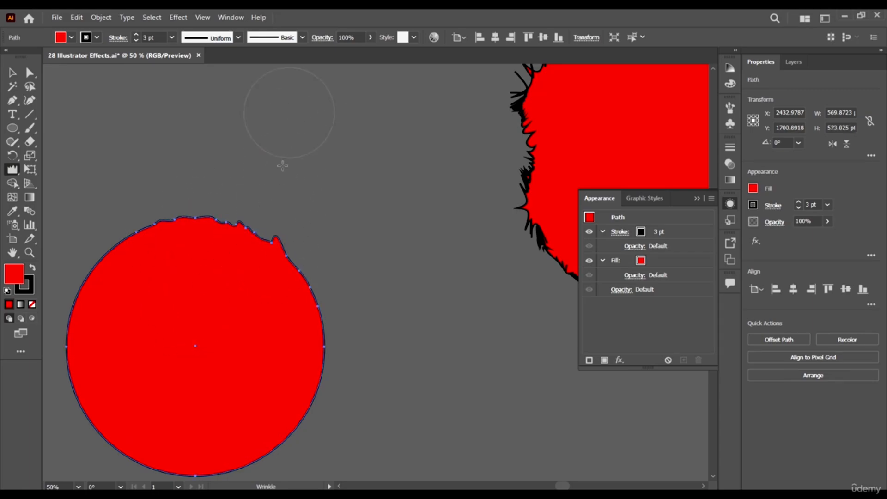
# - Wrinkle the circle's right and upper-left edges and build up taller spikes along its top
pyautogui.click(277, 240)
pyautogui.moveTo(307, 300)
pyautogui.mouseDown()
pyautogui.moveTo(312, 325)
pyautogui.moveTo(327, 308)
pyautogui.mouseUp()
pyautogui.moveTo(146, 265)
pyautogui.mouseDown()
pyautogui.moveTo(165, 291)
pyautogui.moveTo(192, 297)
pyautogui.moveTo(202, 278)
pyautogui.moveTo(215, 307)
pyautogui.moveTo(222, 259)
pyautogui.mouseUp()
pyautogui.moveTo(220, 224); pyautogui.dragTo(220, 221)
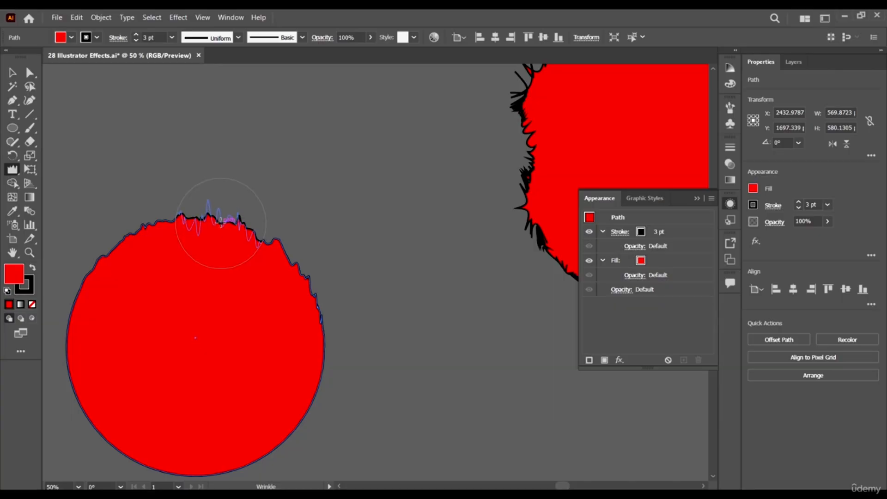
pyautogui.moveTo(221, 222); pyautogui.dragTo(222, 221)
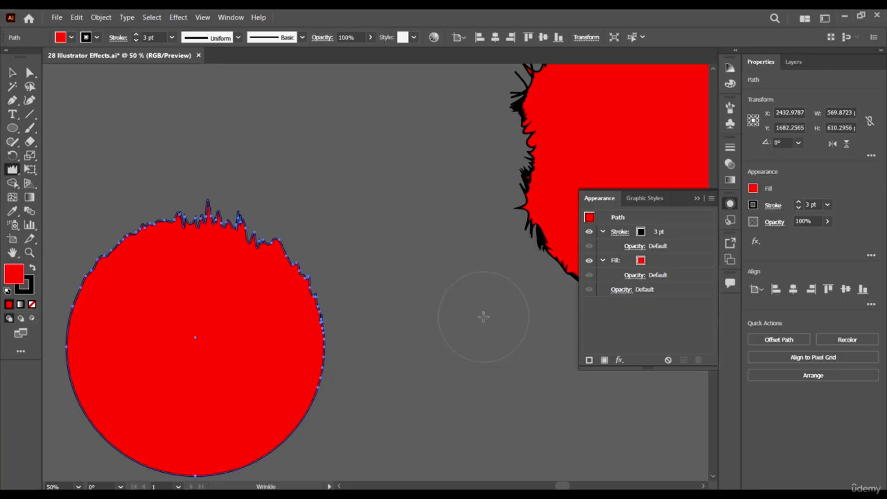
# - Set the Wrinkle tool's Detail to 5 and wrinkle the circle's lower-right edge
pyautogui.scroll(-3, 291, 272)
pyautogui.doubleClick(12, 169)
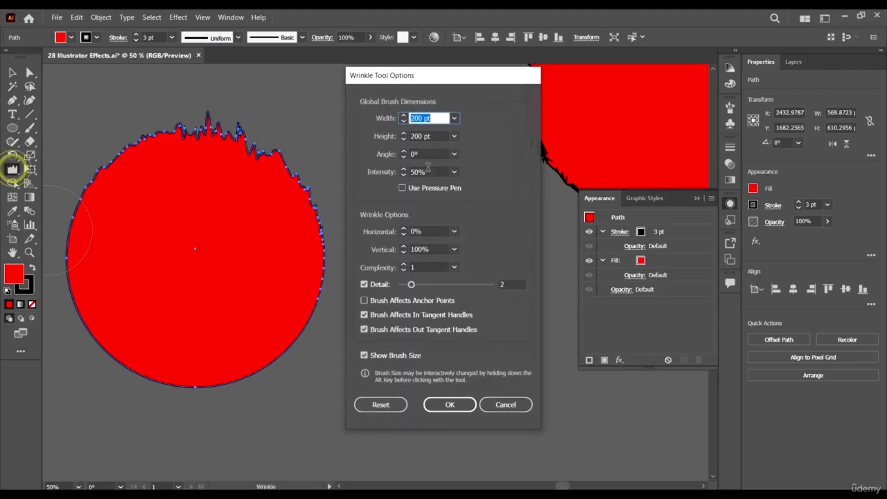
pyautogui.click(441, 285)
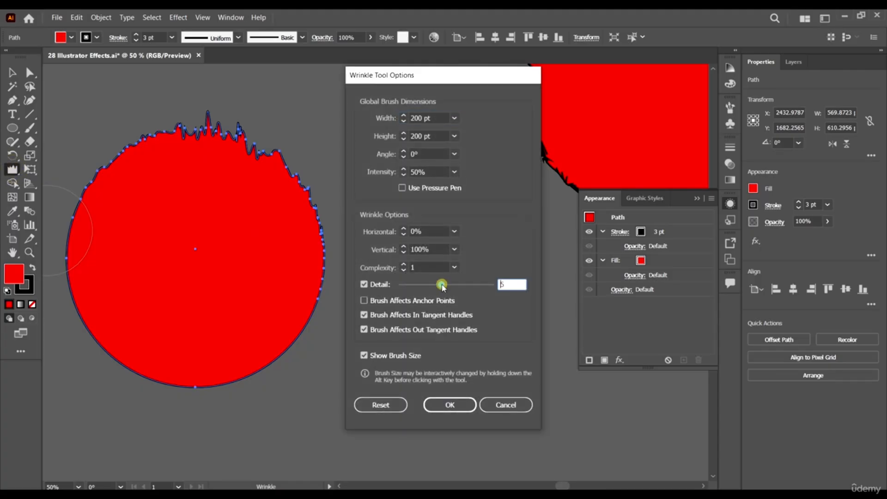
pyautogui.click(450, 404)
pyautogui.moveTo(243, 375); pyautogui.dragTo(246, 379)
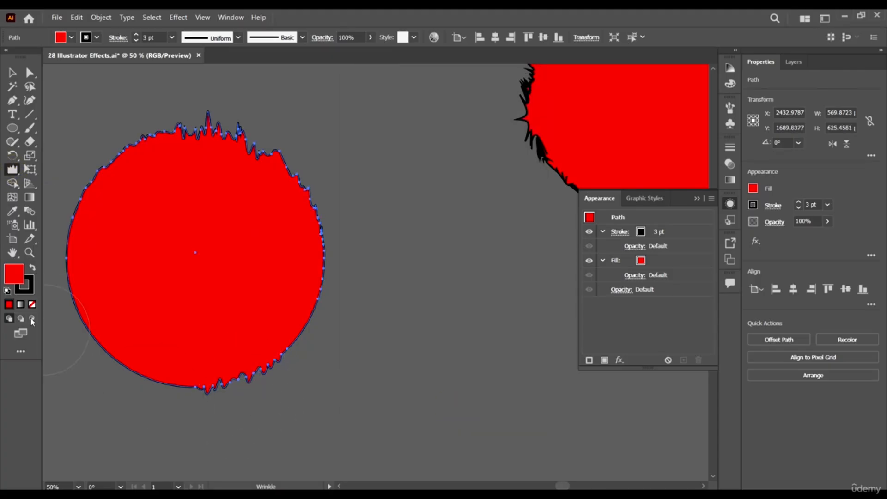
# - Set the Wrinkle tool's Complexity to 6 and Horizontal to 60%, and apply the options
pyautogui.doubleClick(12, 170)
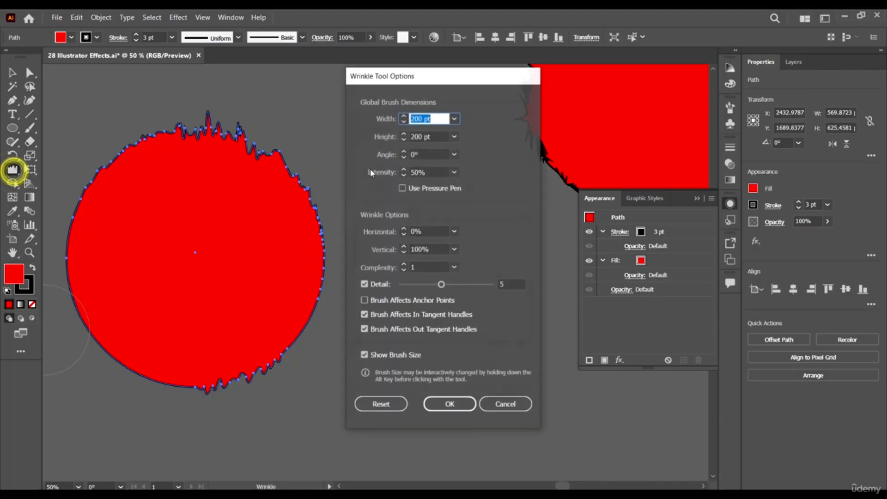
pyautogui.click(454, 268)
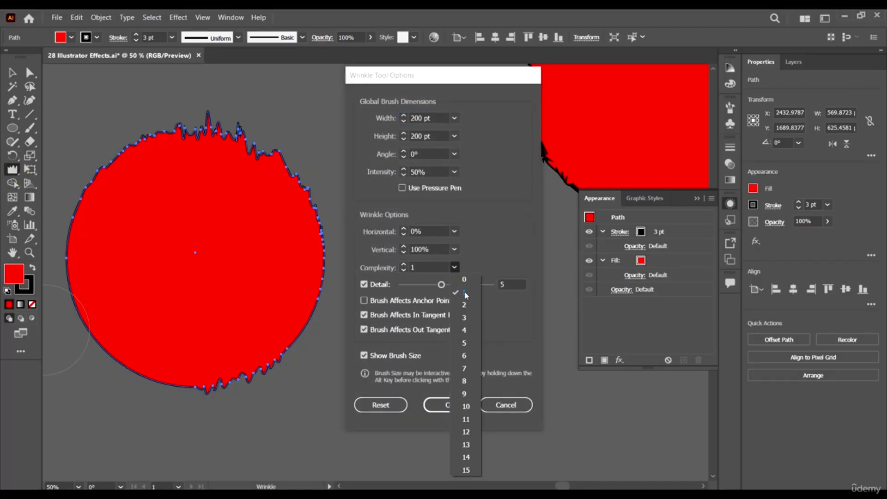
pyautogui.click(465, 356)
pyautogui.click(454, 232)
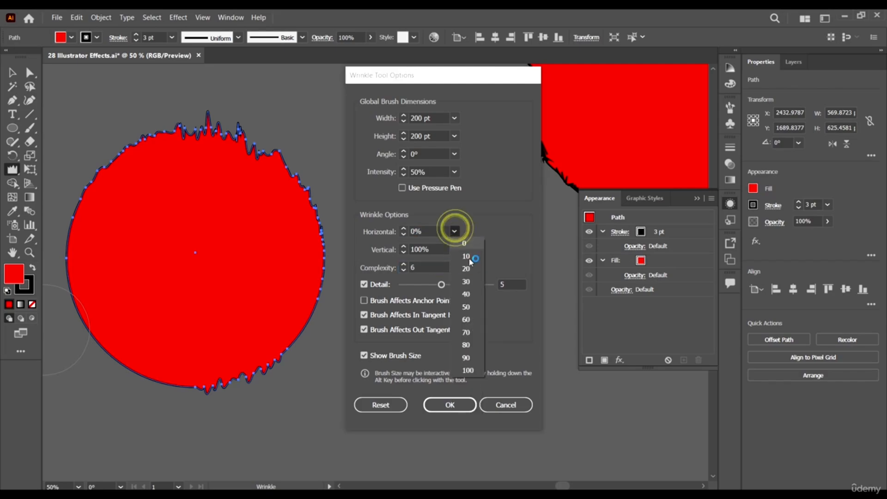
pyautogui.click(475, 324)
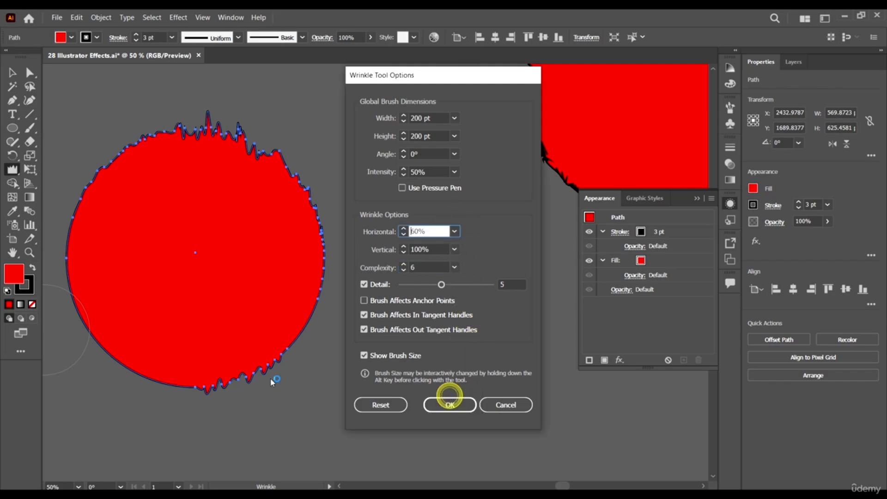
pyautogui.click(450, 404)
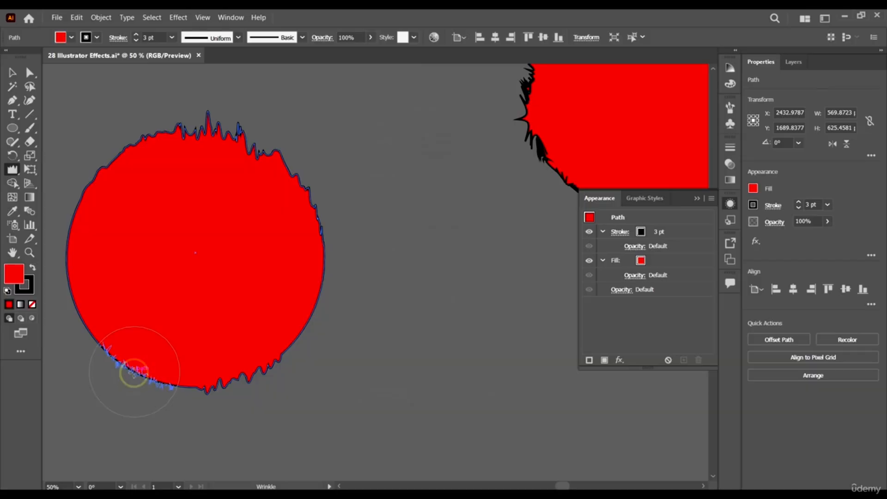